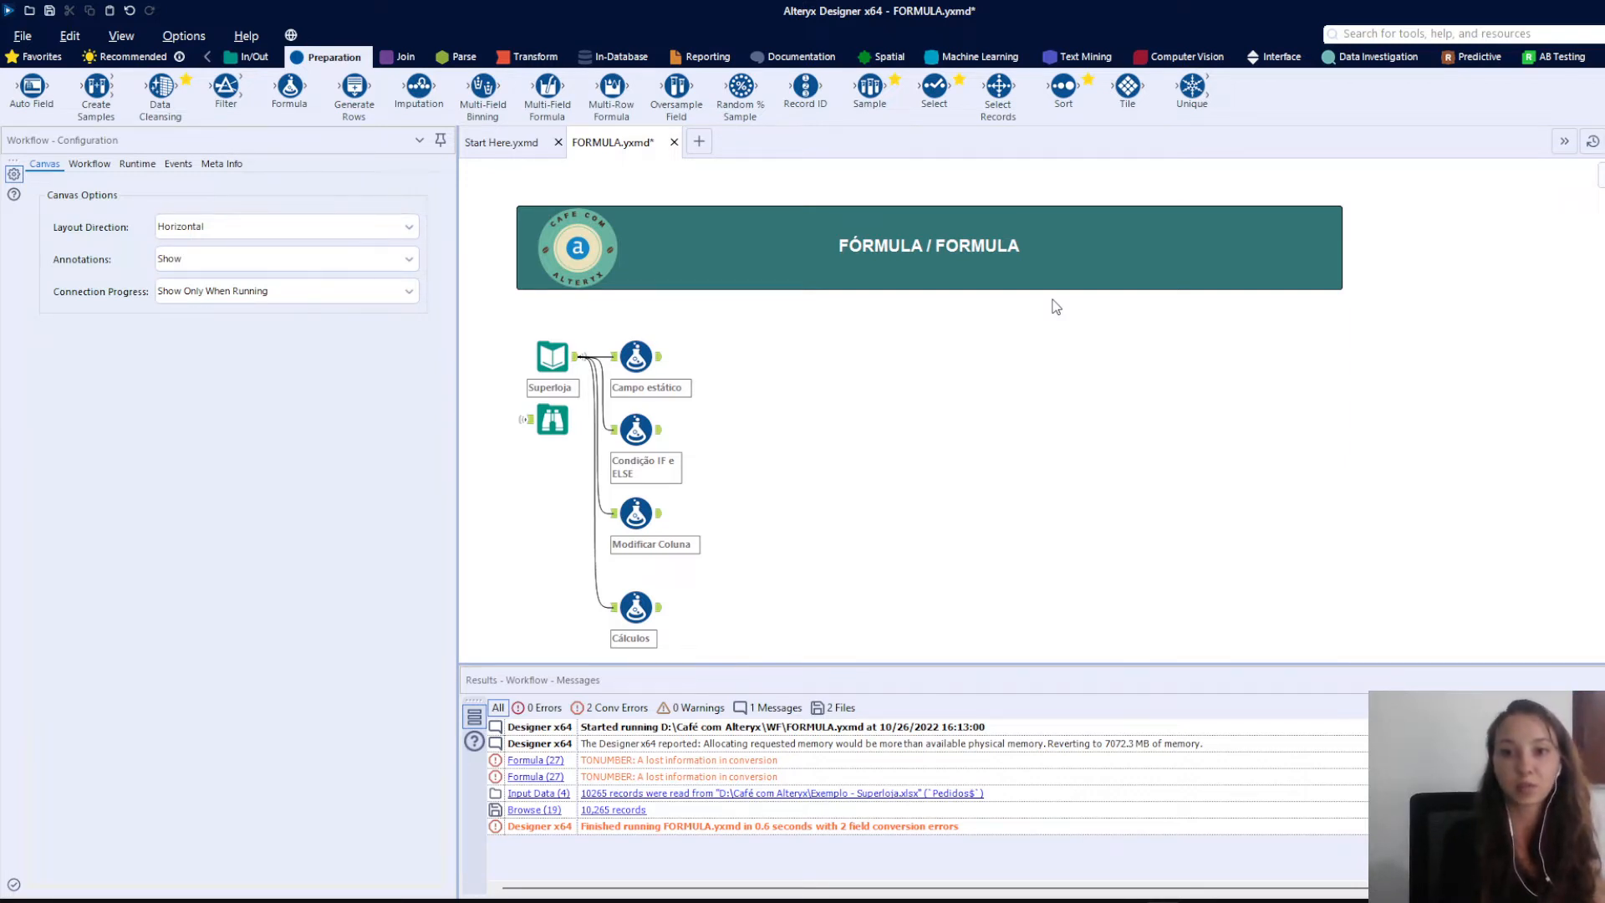
Examine the Superloja input data and the Hoje column's DateTimeToday() formula in the Campo estático tool
click(574, 364)
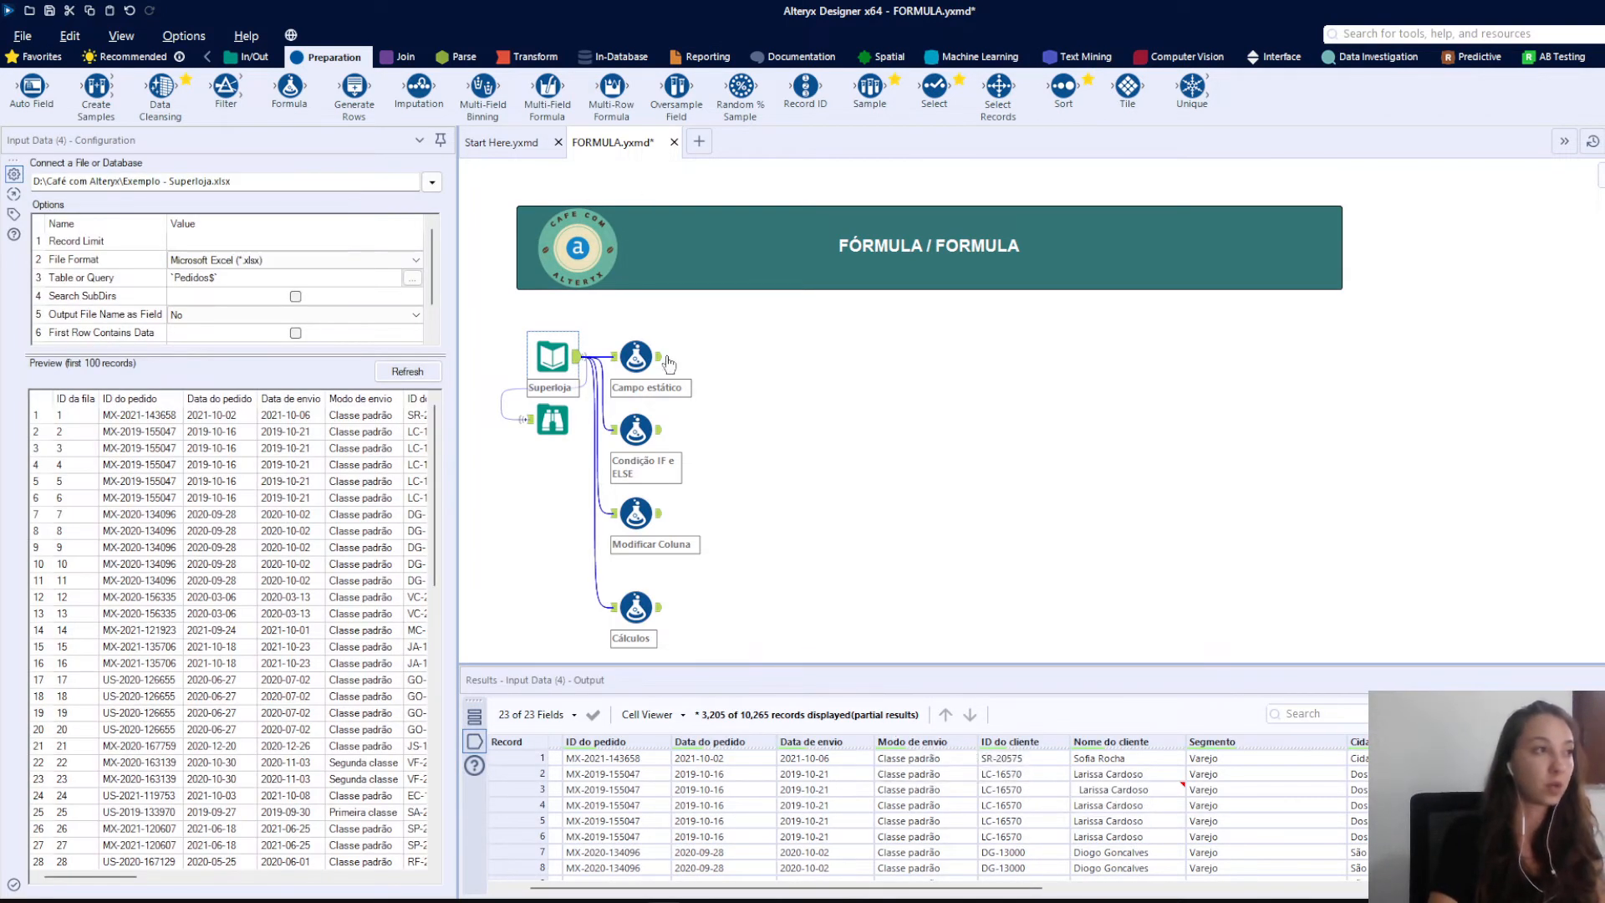
click(637, 355)
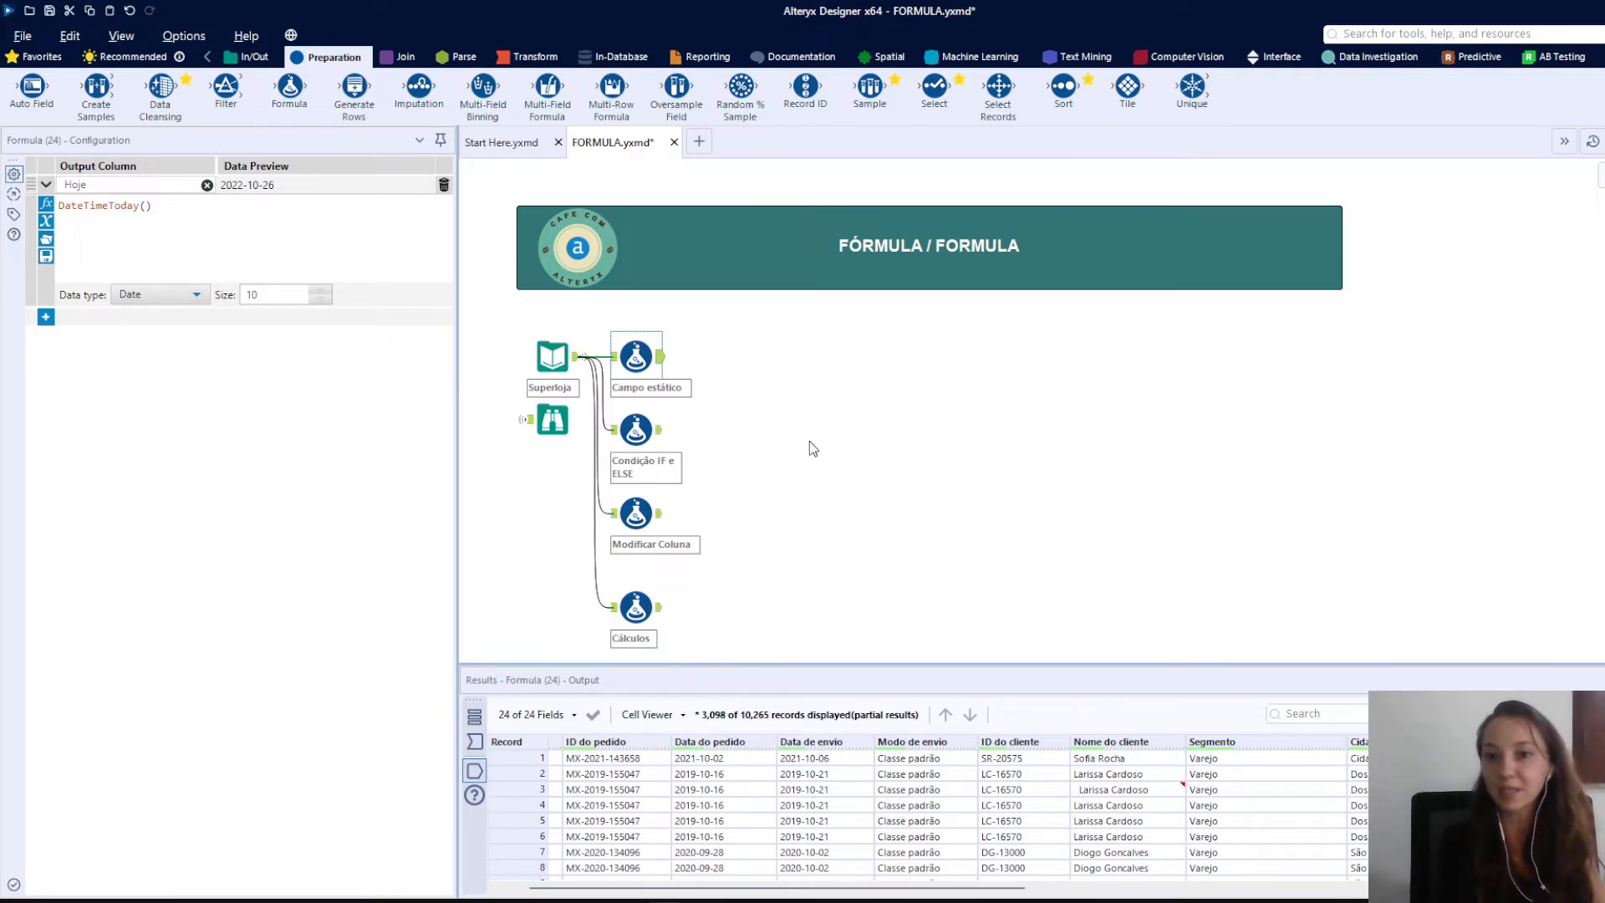
double_click(117, 185)
click(148, 184)
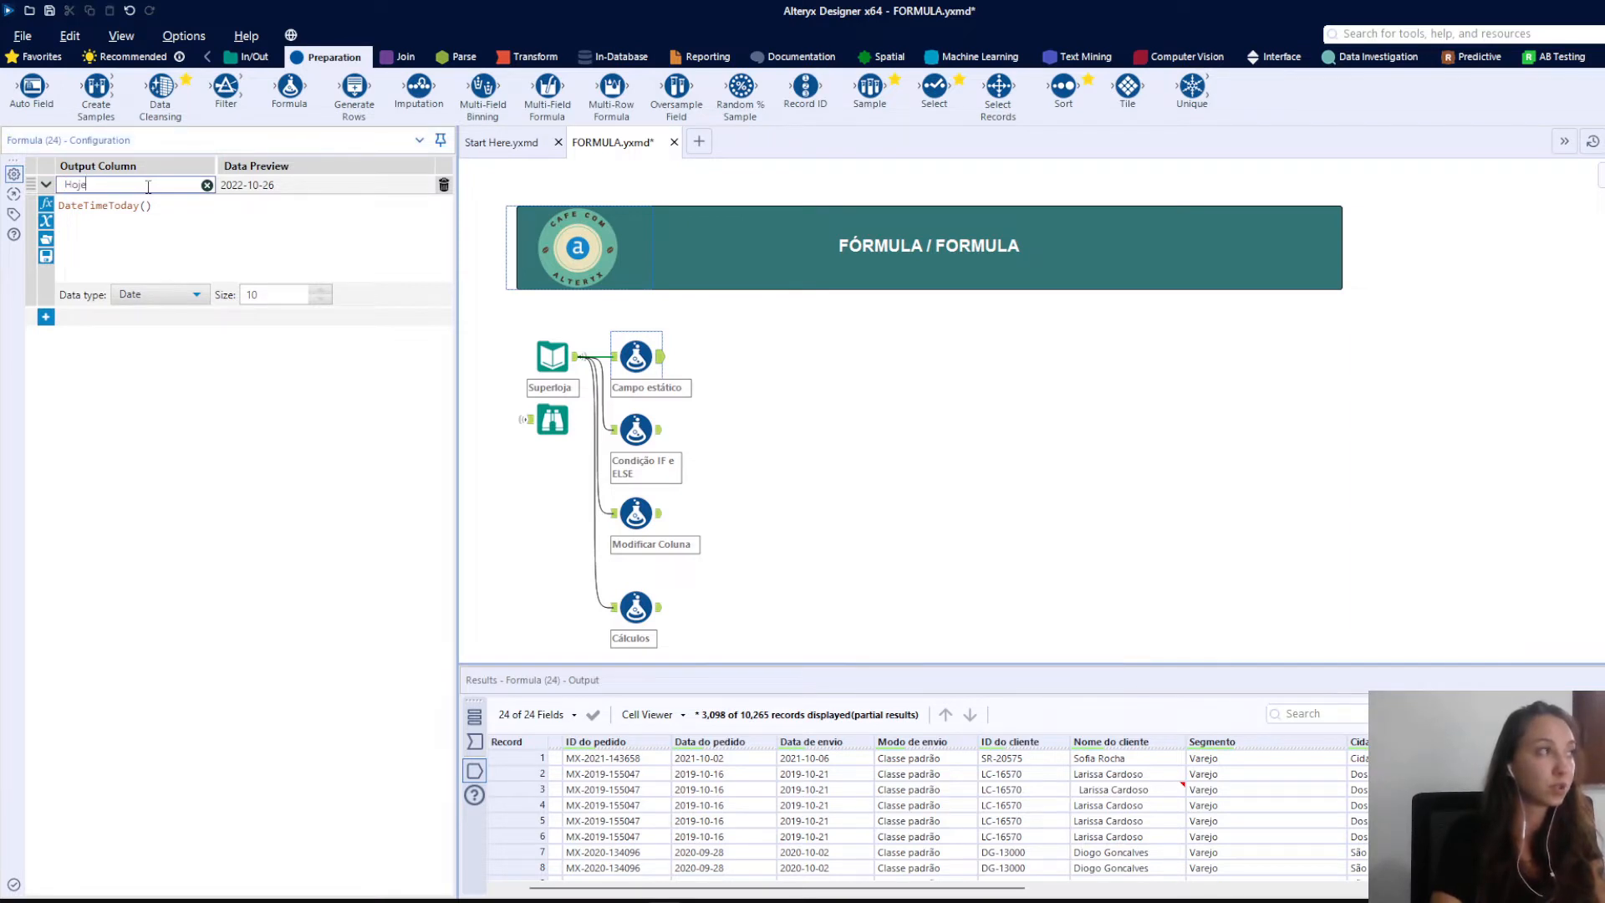
click(202, 225)
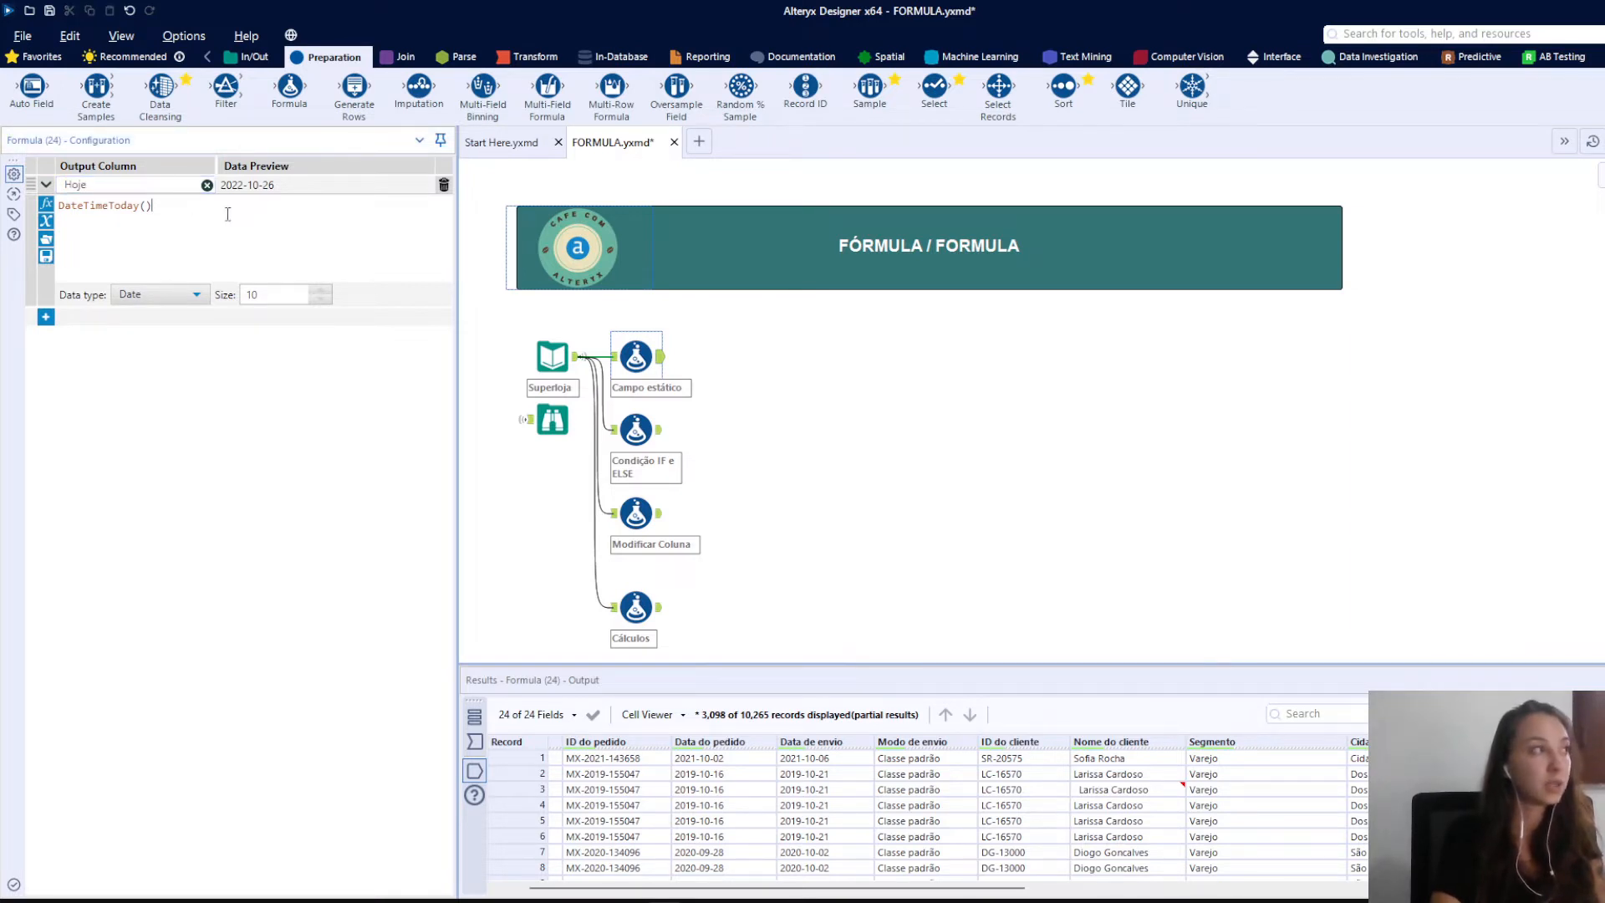
double_click(246, 213)
click(228, 212)
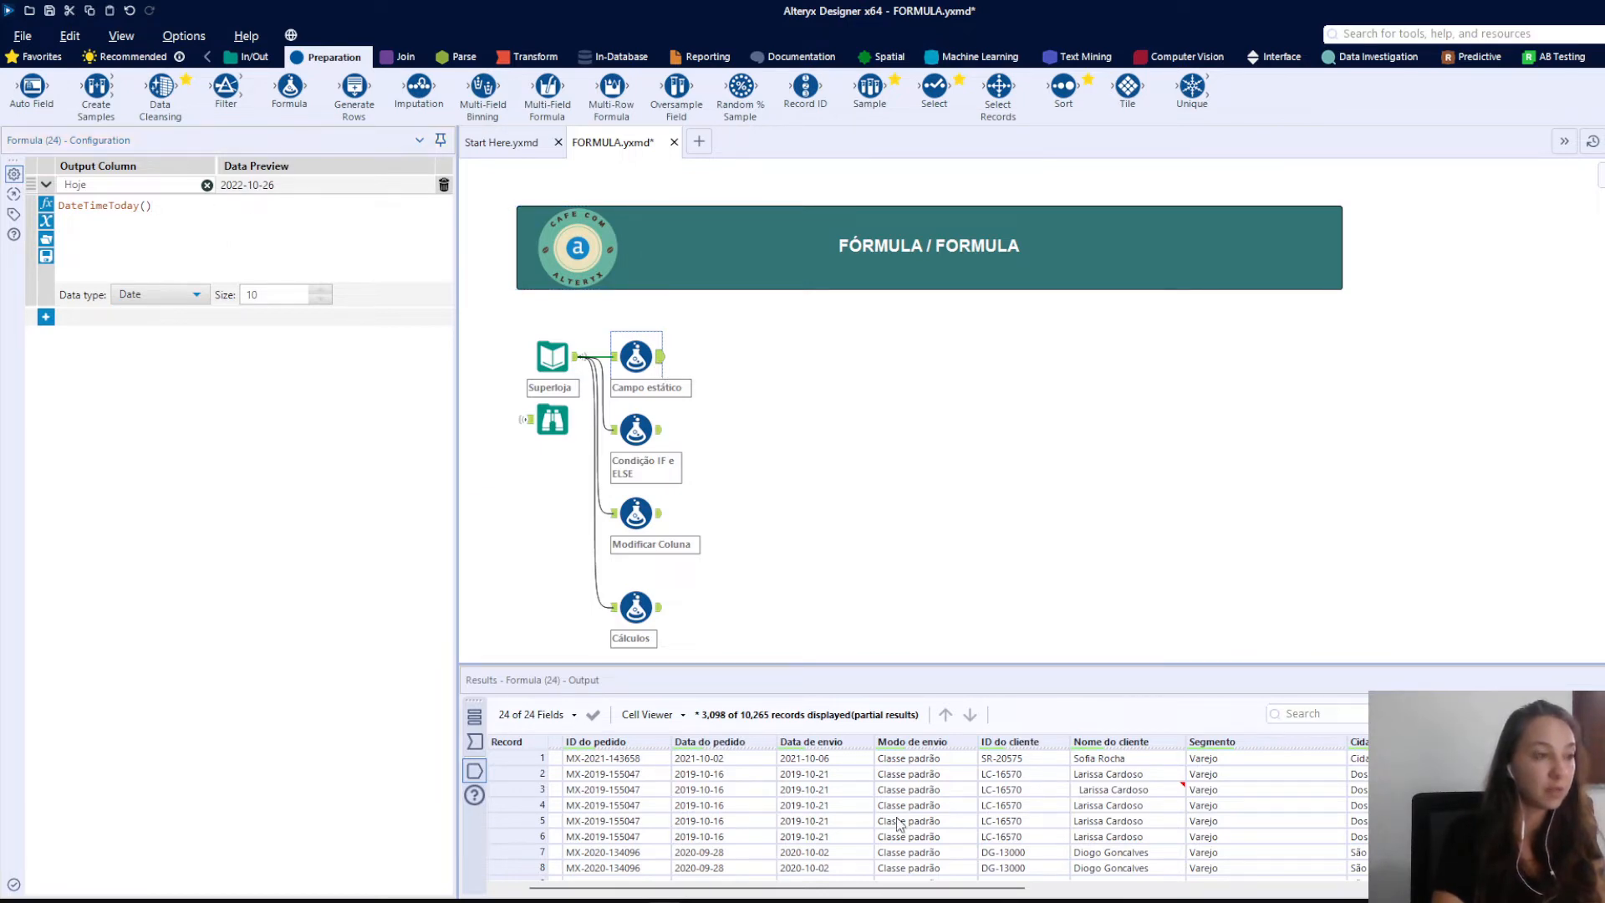
Examine the last columns of the Campo estático output across its records to check the Hoje field
drag(777, 888, 1391, 888)
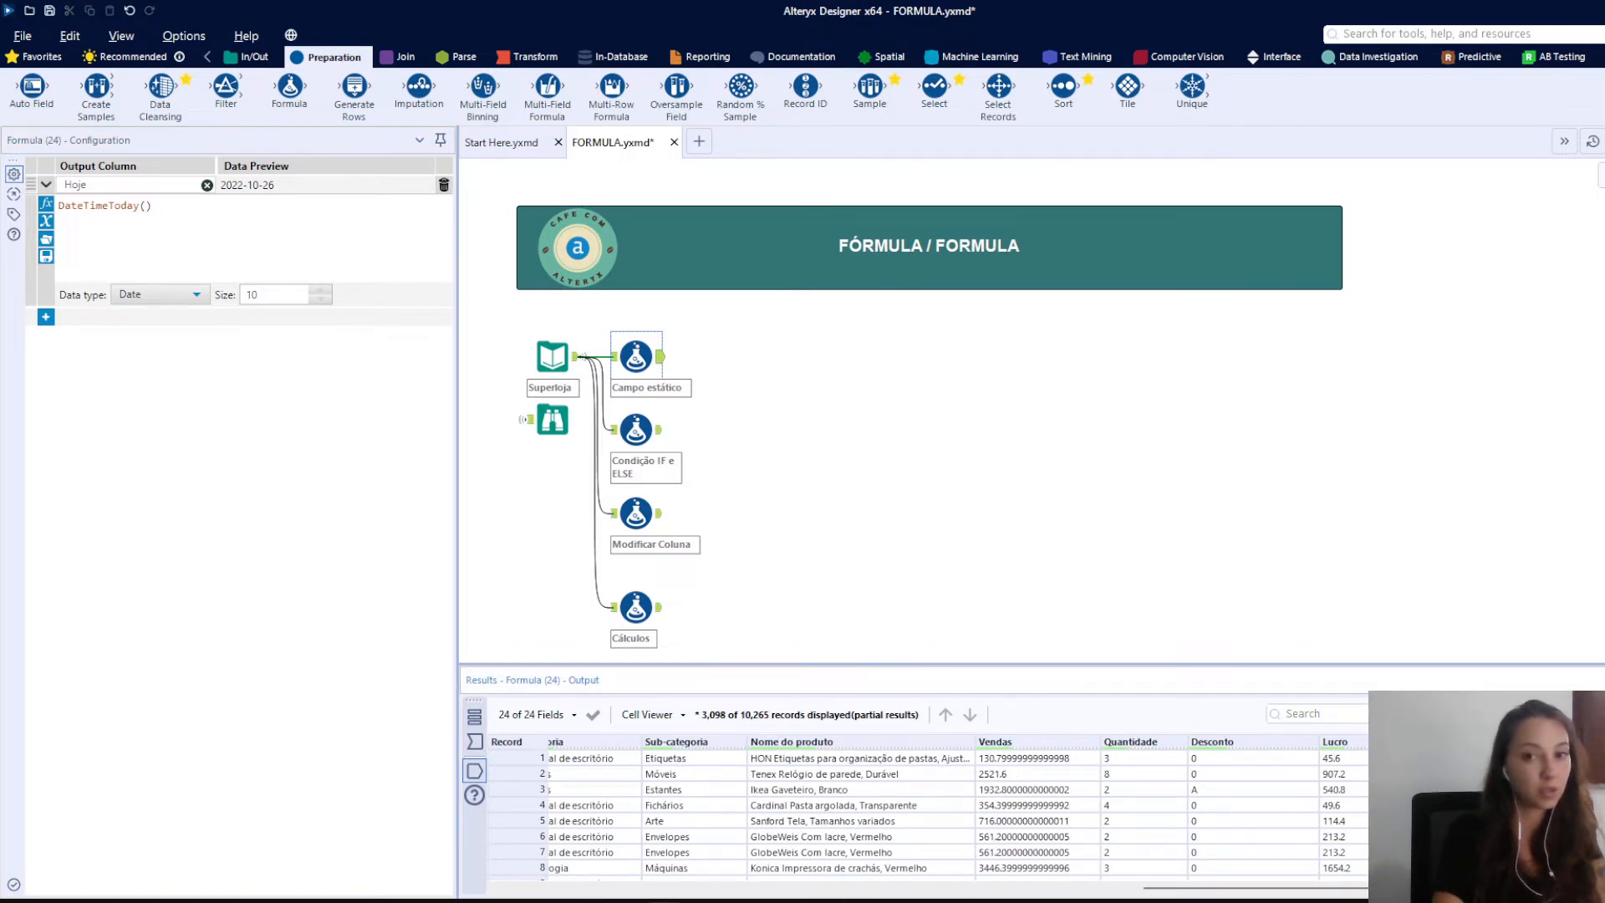
scroll(920, 811, down, 19)
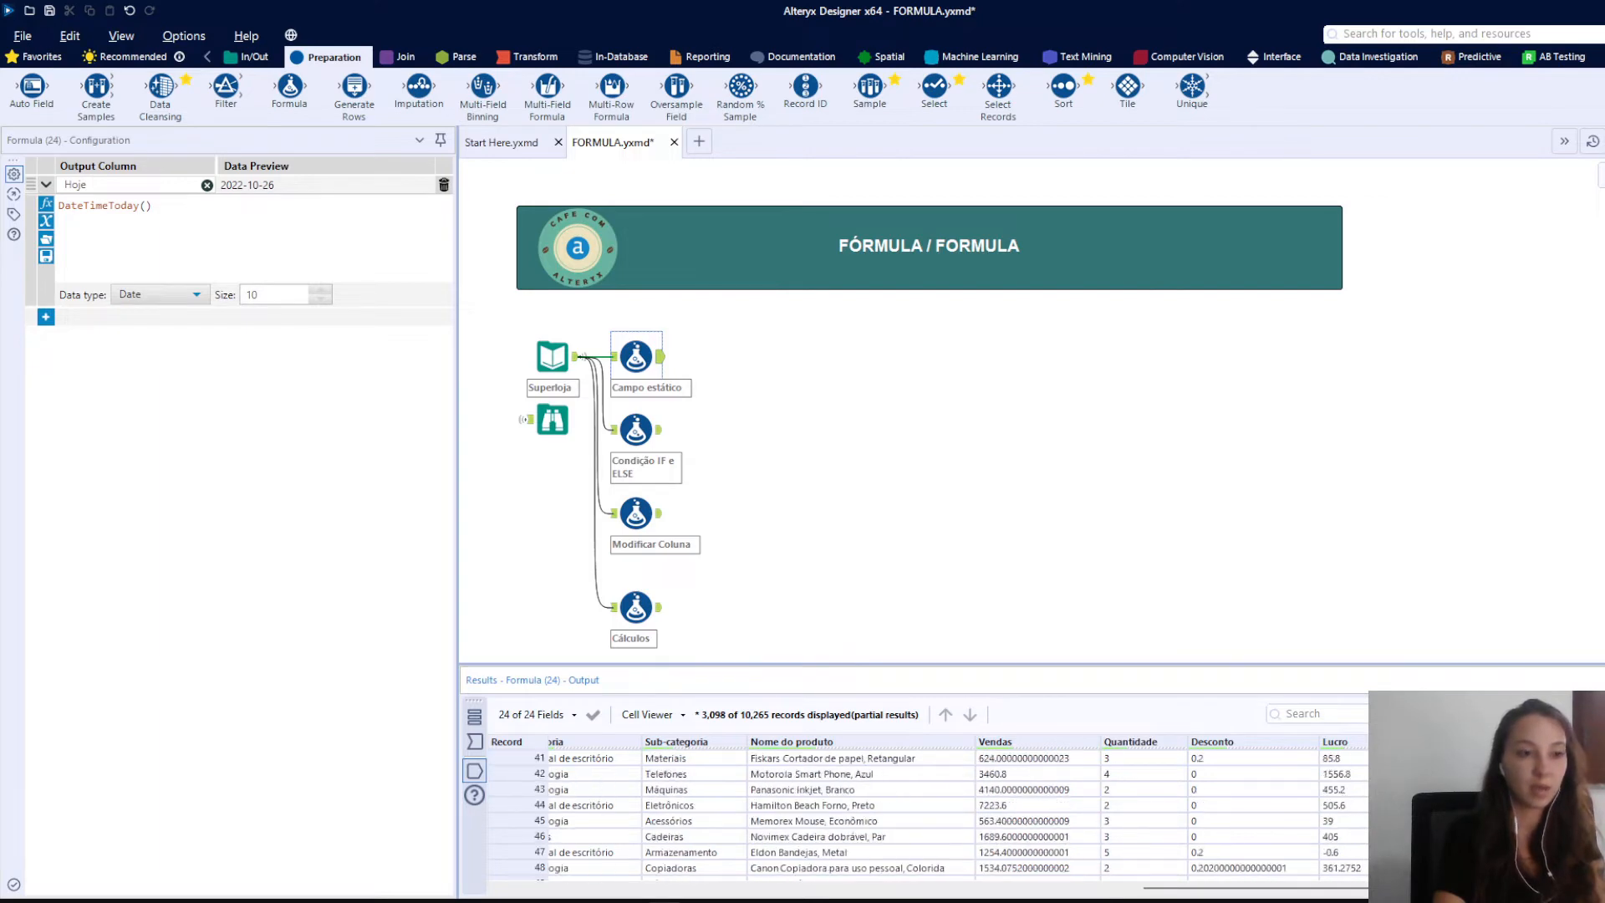
scroll(919, 811, up, 19)
drag(518, 758, 519, 820)
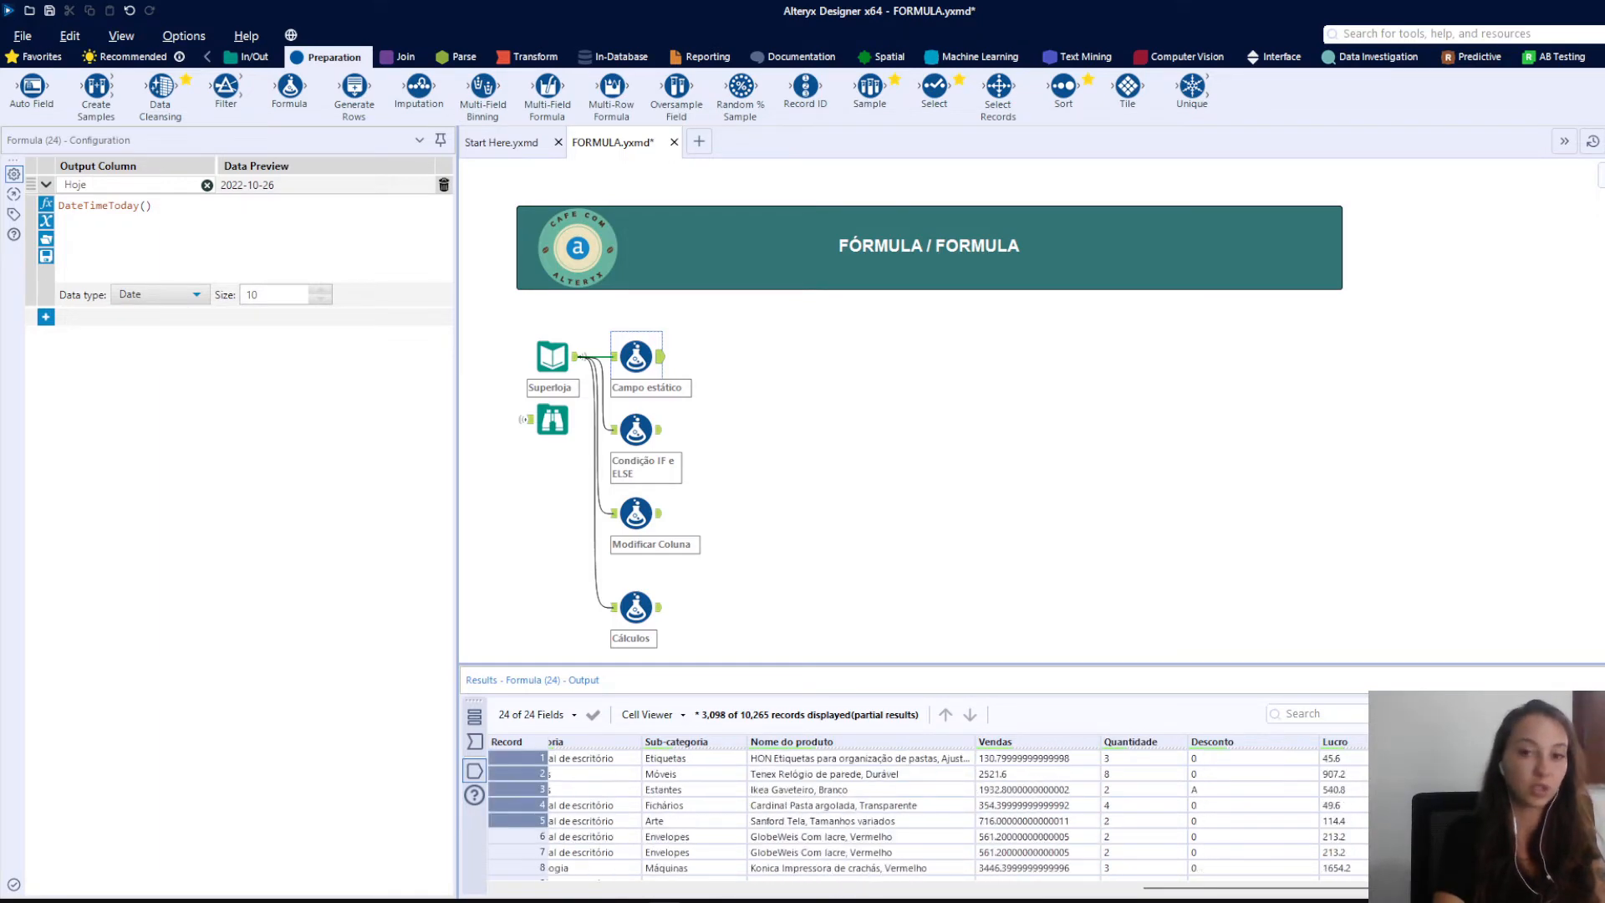
click(745, 383)
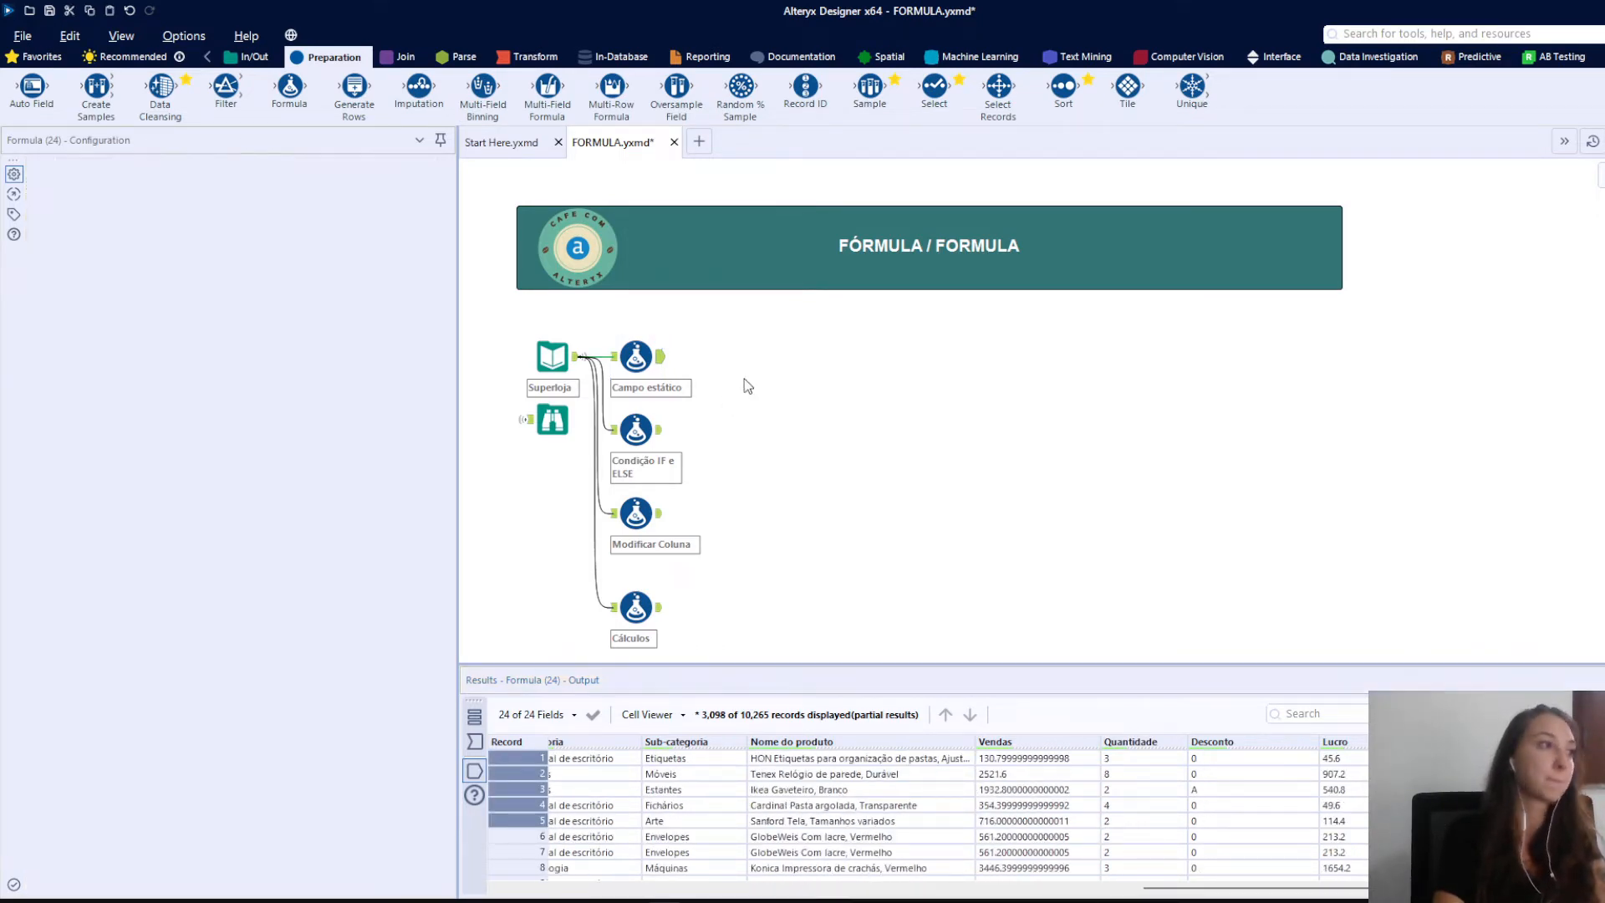
Review the IF/ELSEIF formula of the Classificação Envio column in the Condição IF e ELSE tool
click(635, 429)
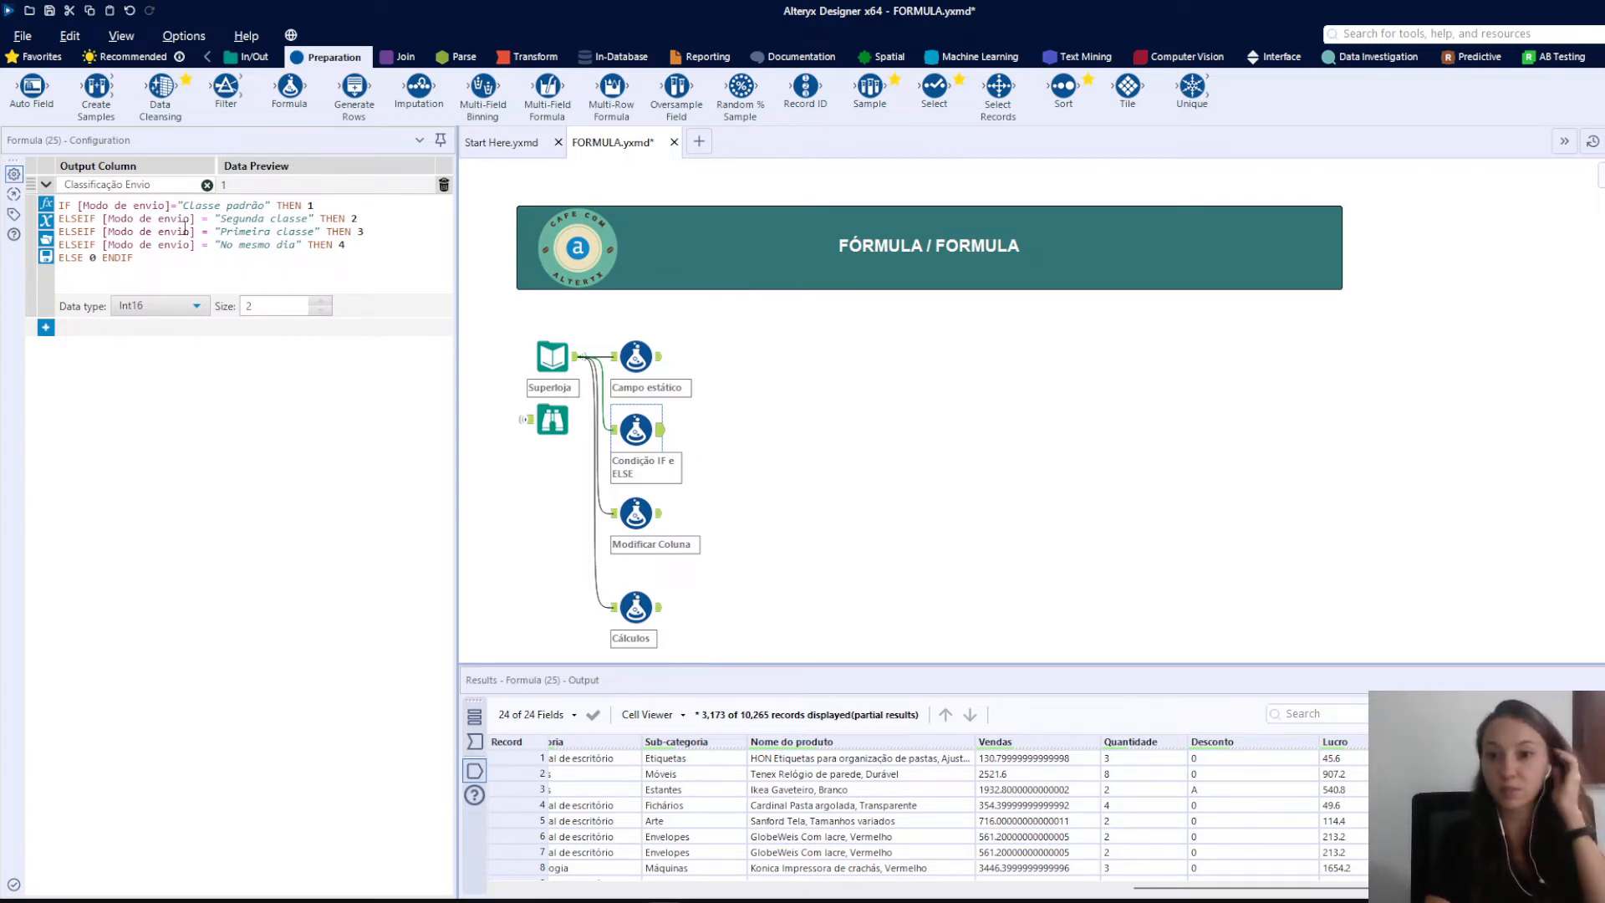
double_click(227, 209)
click(330, 206)
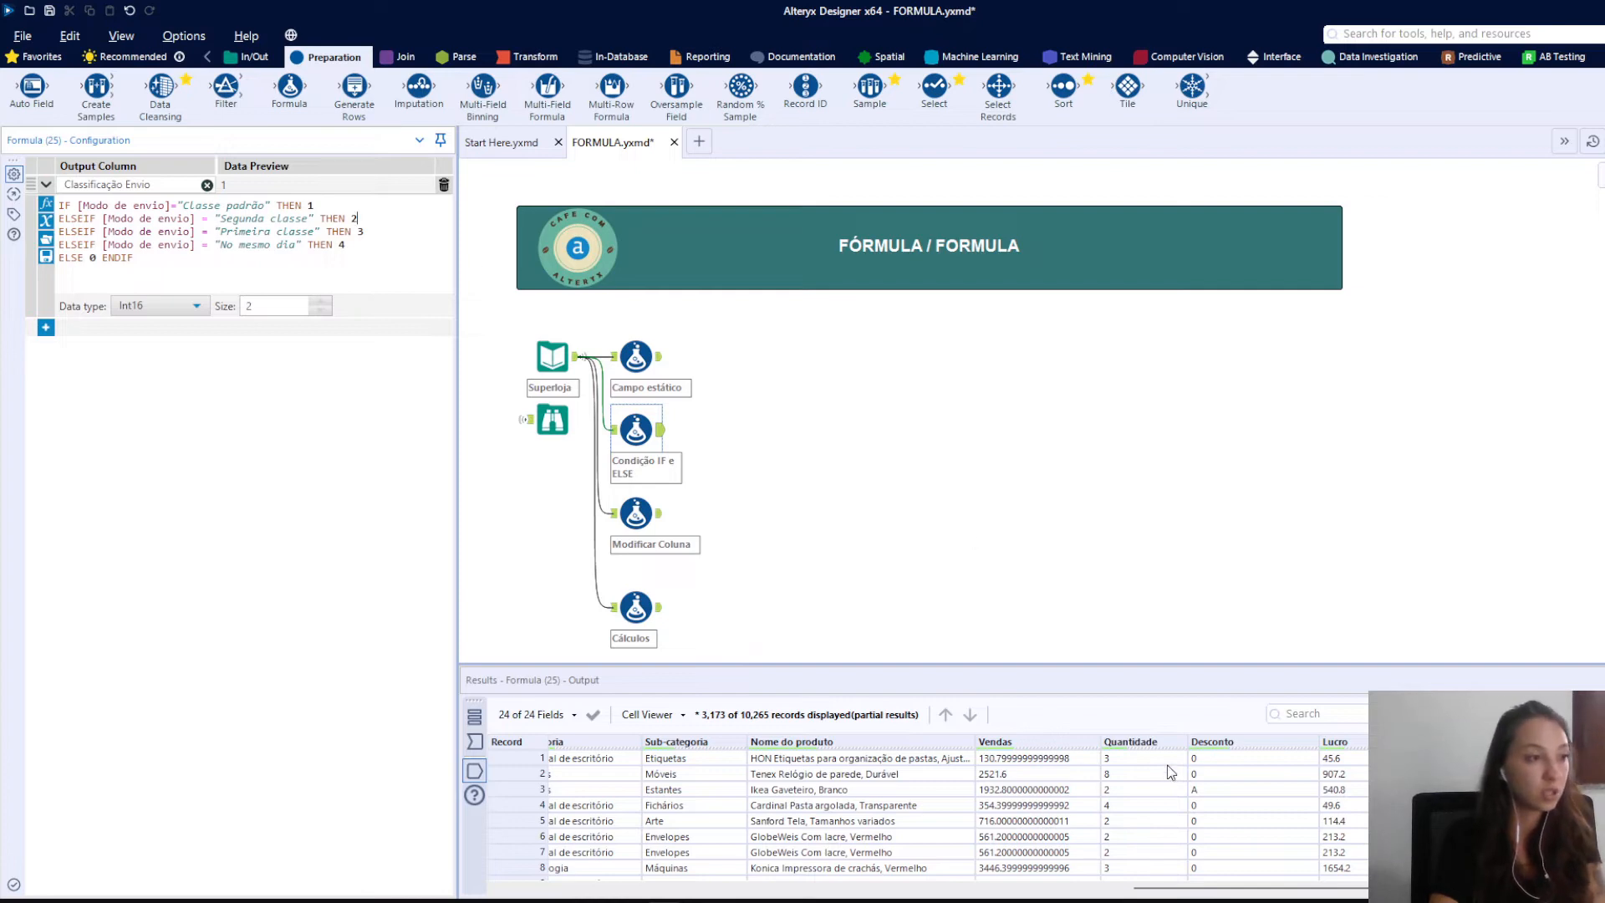
Compare the Modo de envio values with the Classificação Envio column in the Condição IF e ELSE output
scroll(910, 871, left, 5)
scroll(913, 874, left, 5)
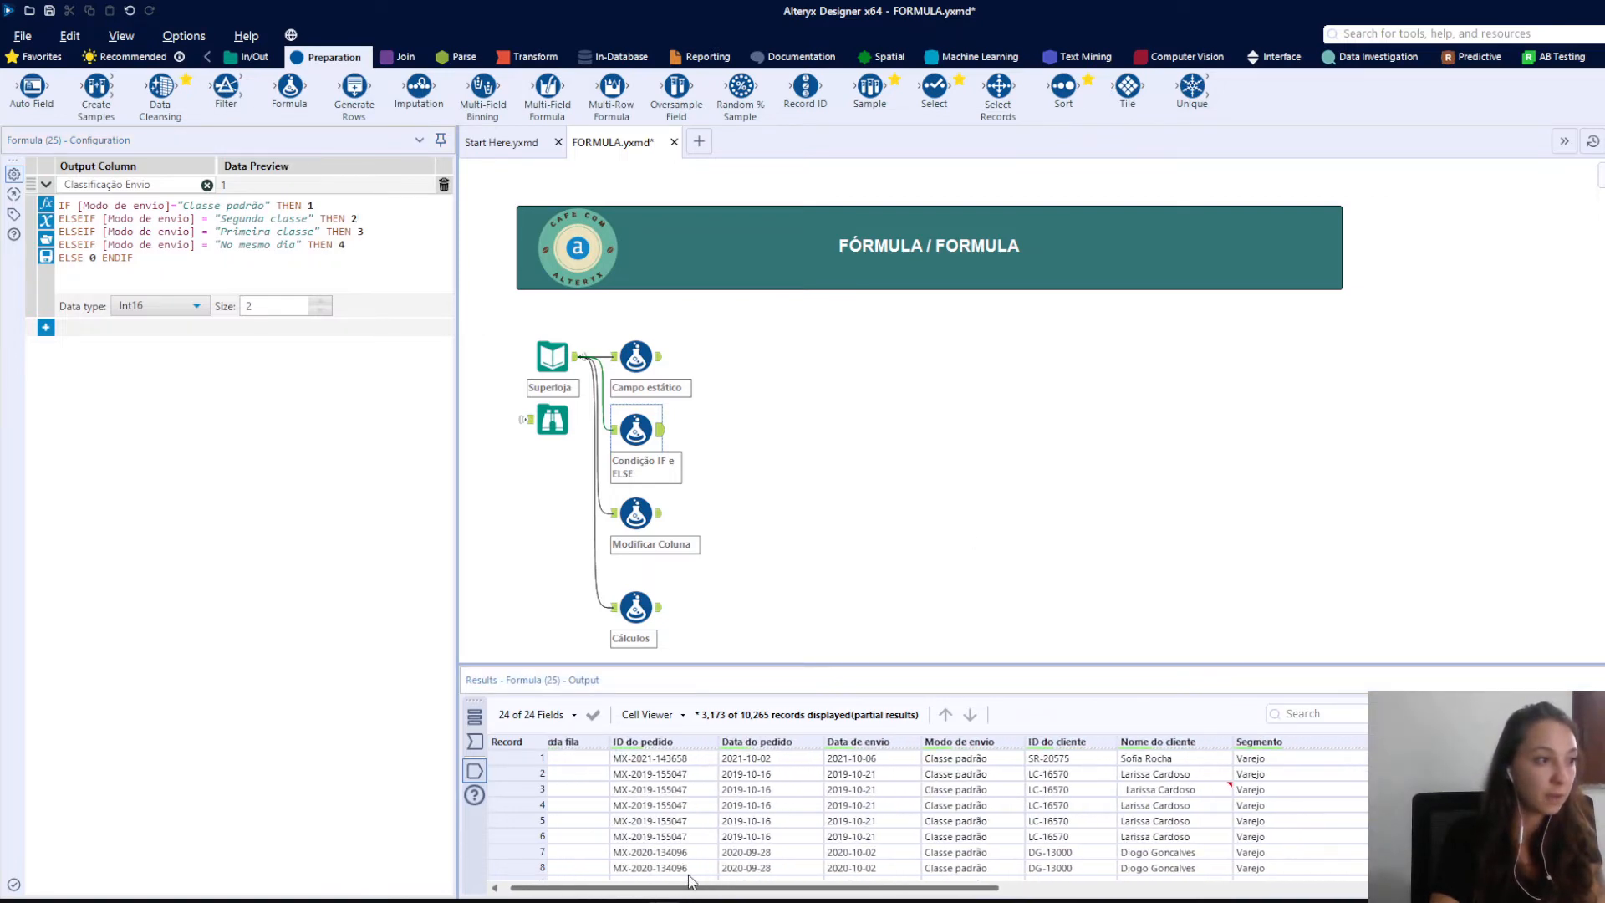
click(987, 789)
scroll(913, 874, right, 10)
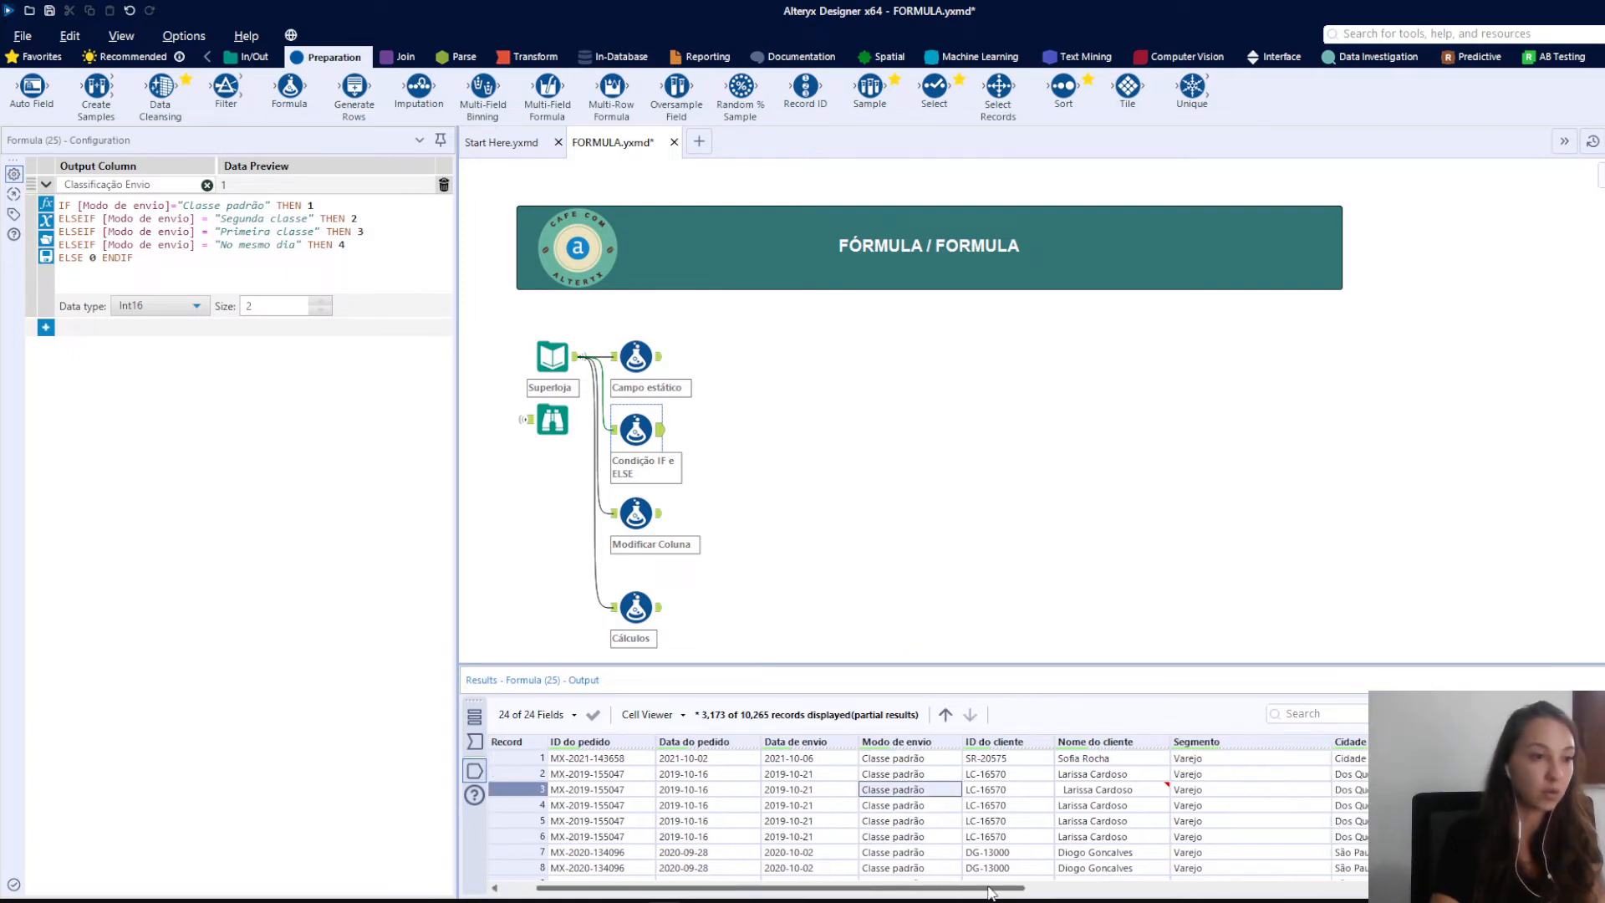
drag(1537, 758, 1538, 837)
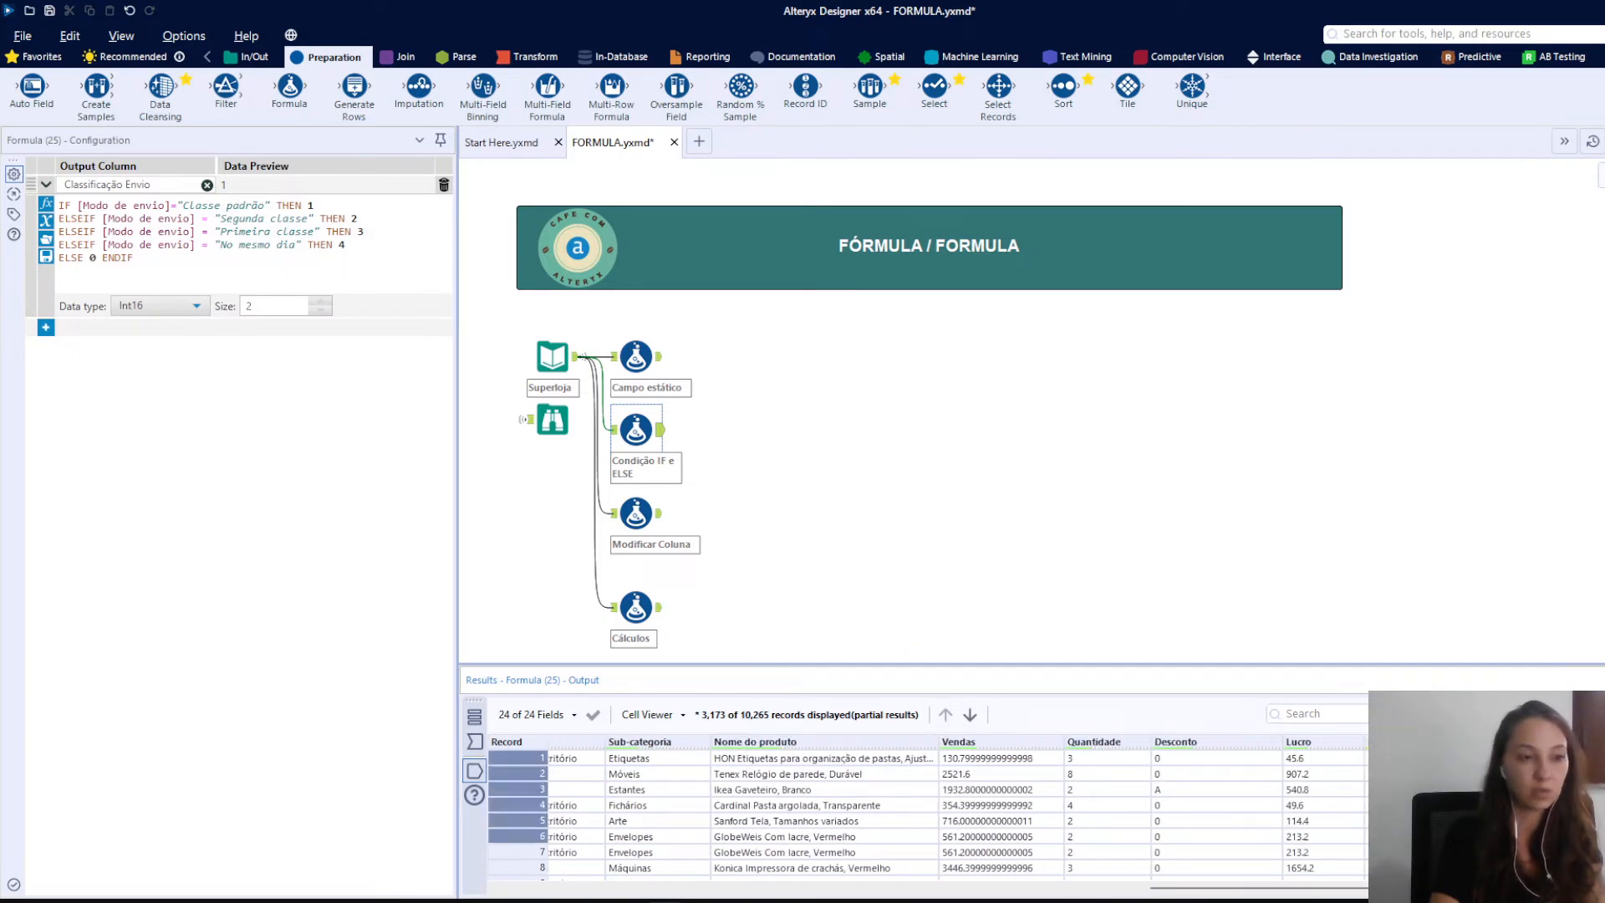
scroll(1538, 819, down, 10)
scroll(1538, 819, up, 10)
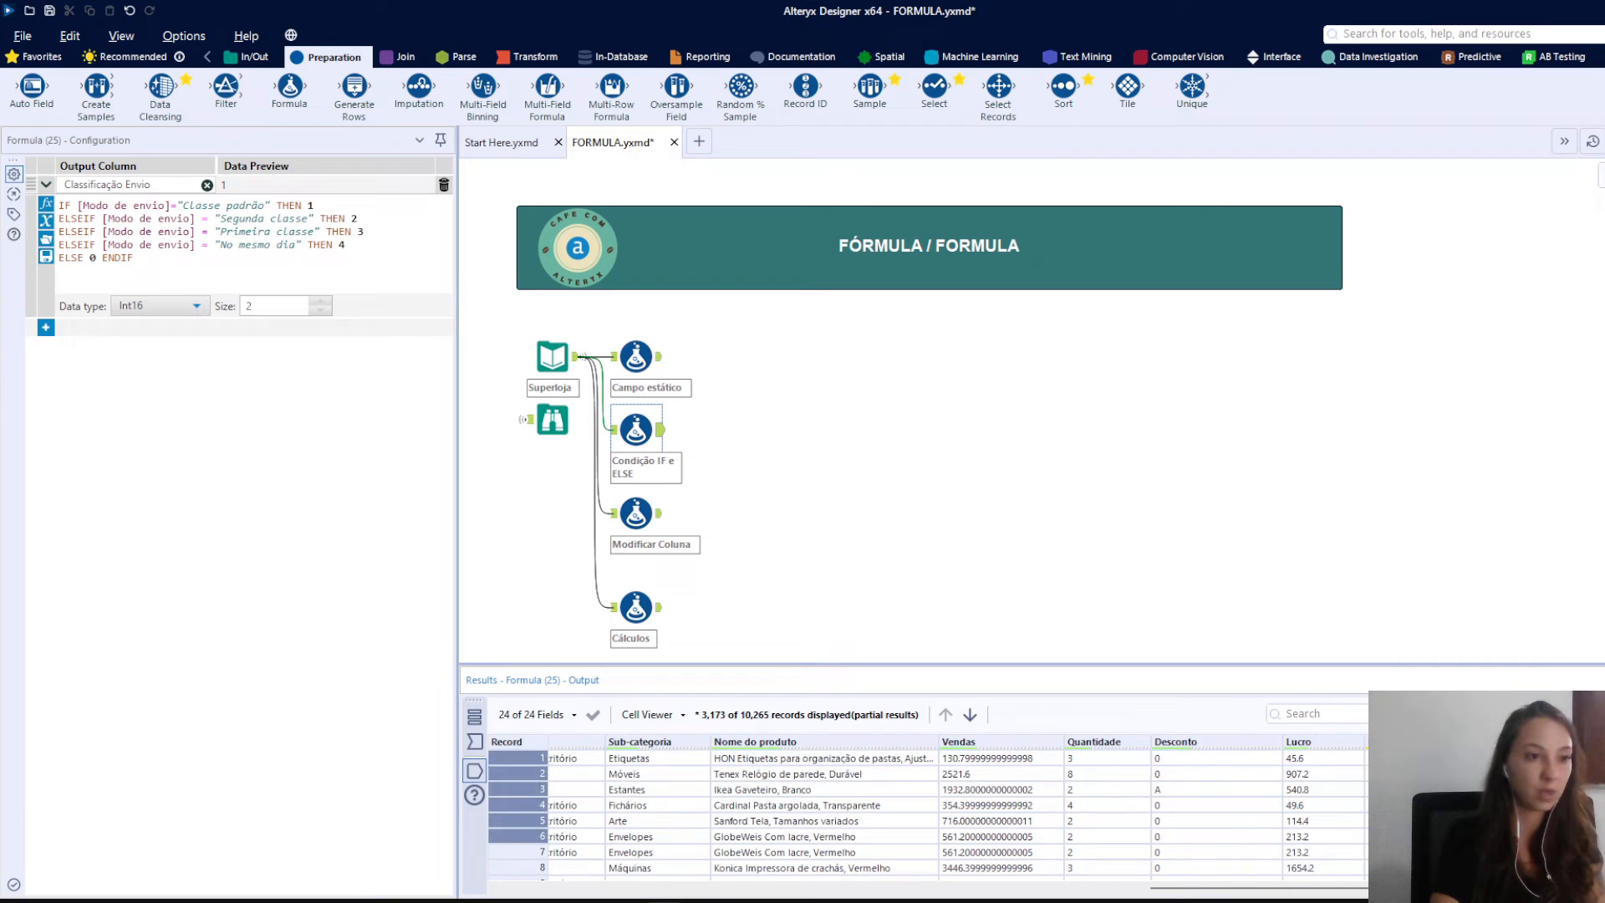
click(518, 773)
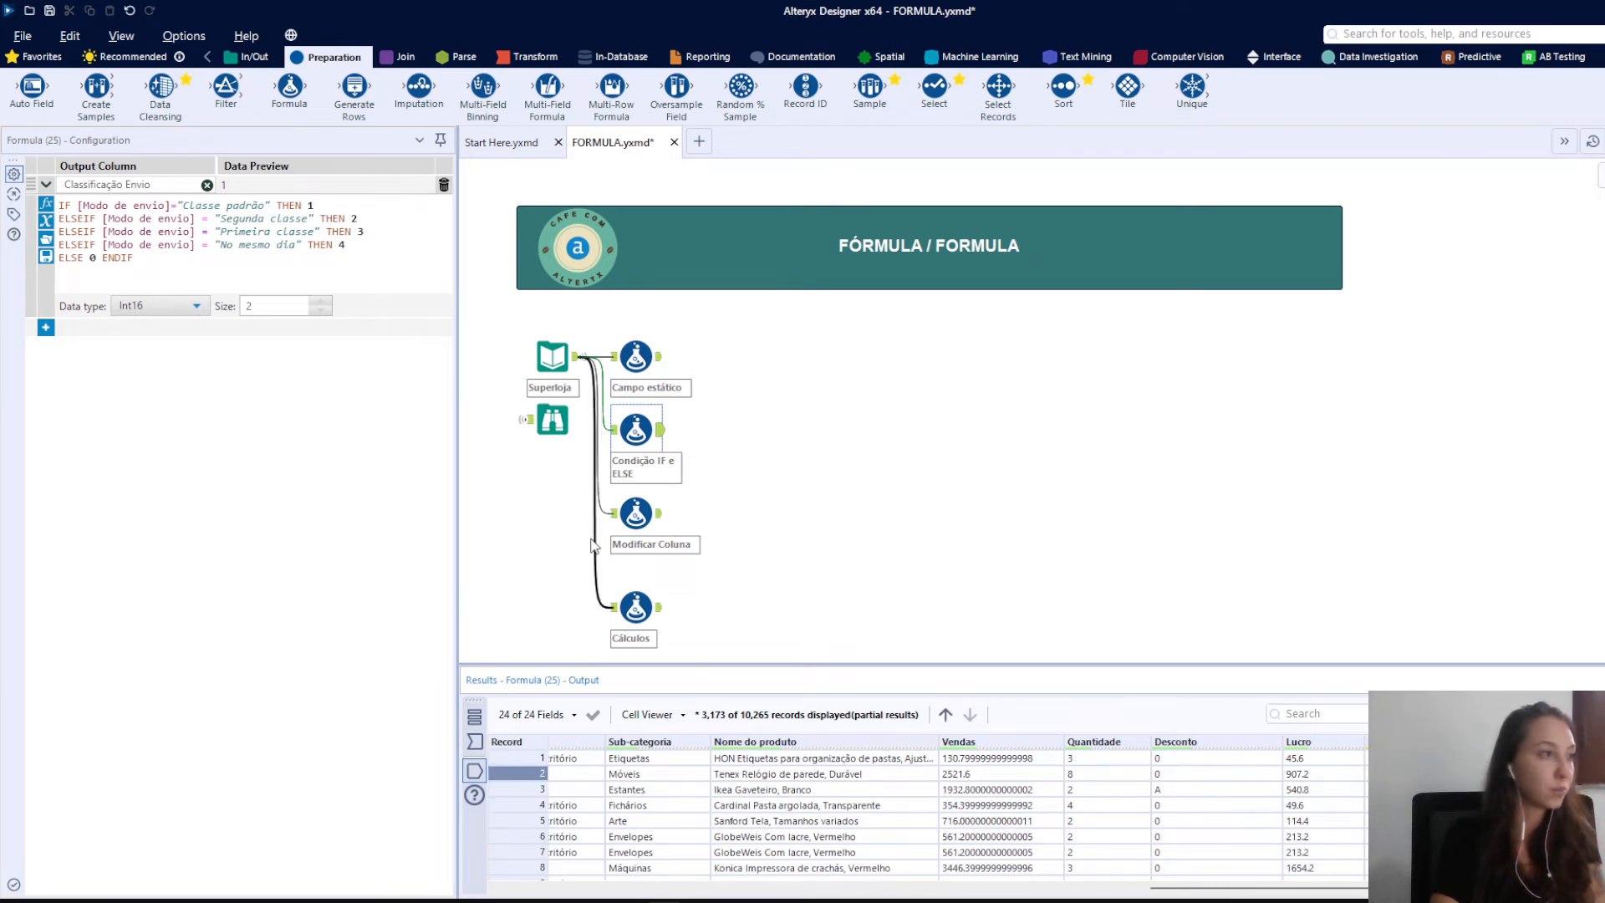
Inspect the Modificar Coluna tool's ID do cliente column, comparing its output data with its input data
click(633, 514)
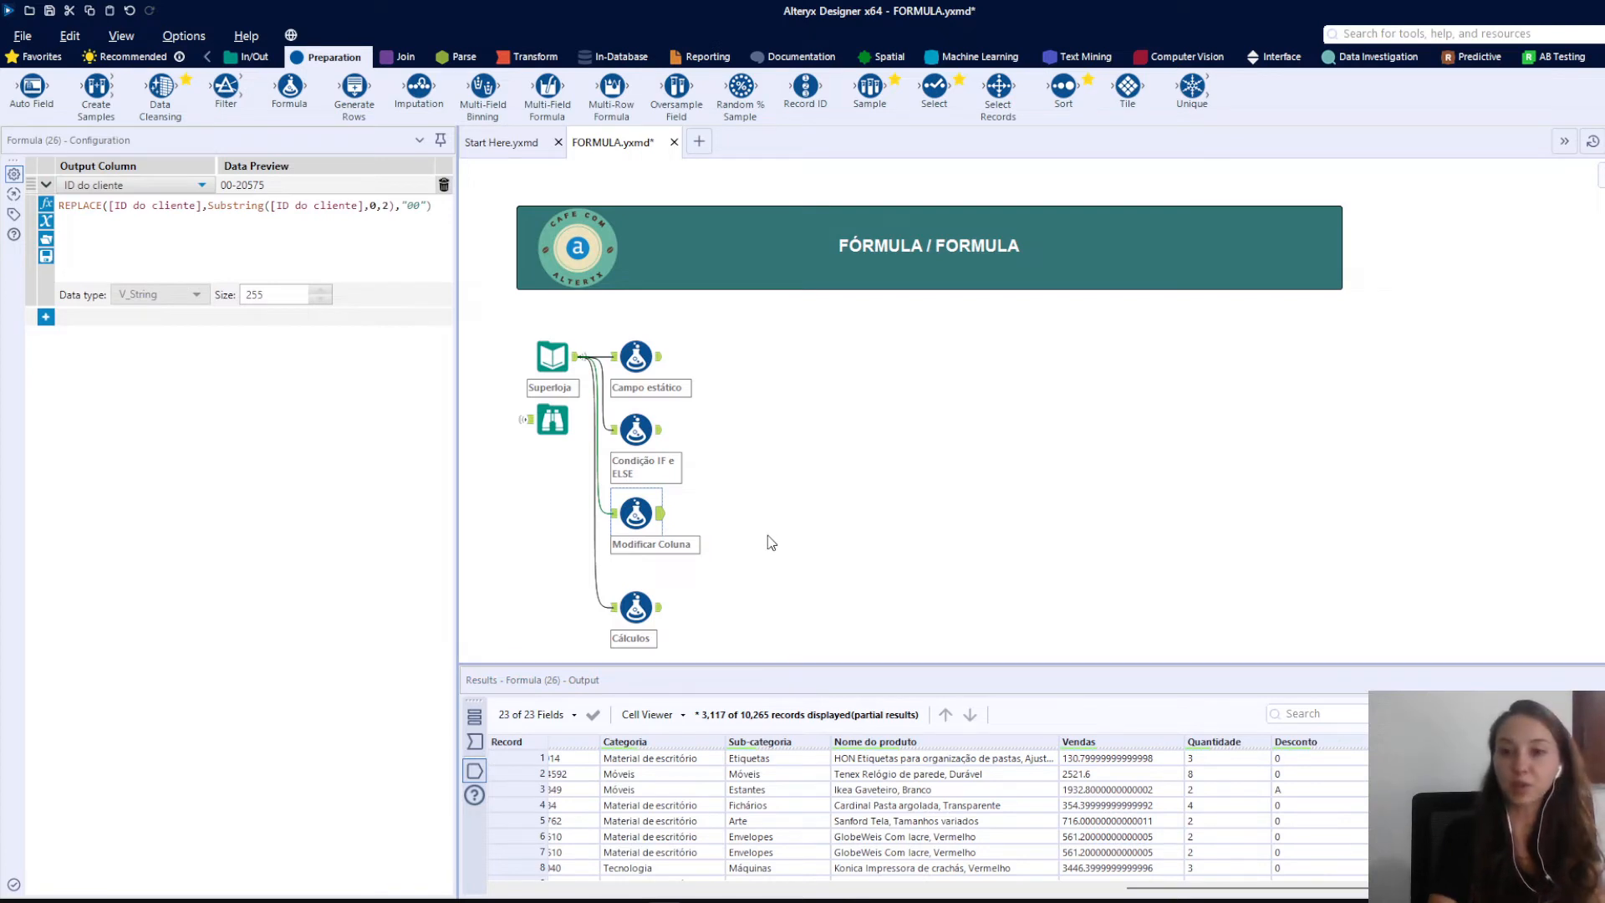
scroll(1308, 894, left, 1)
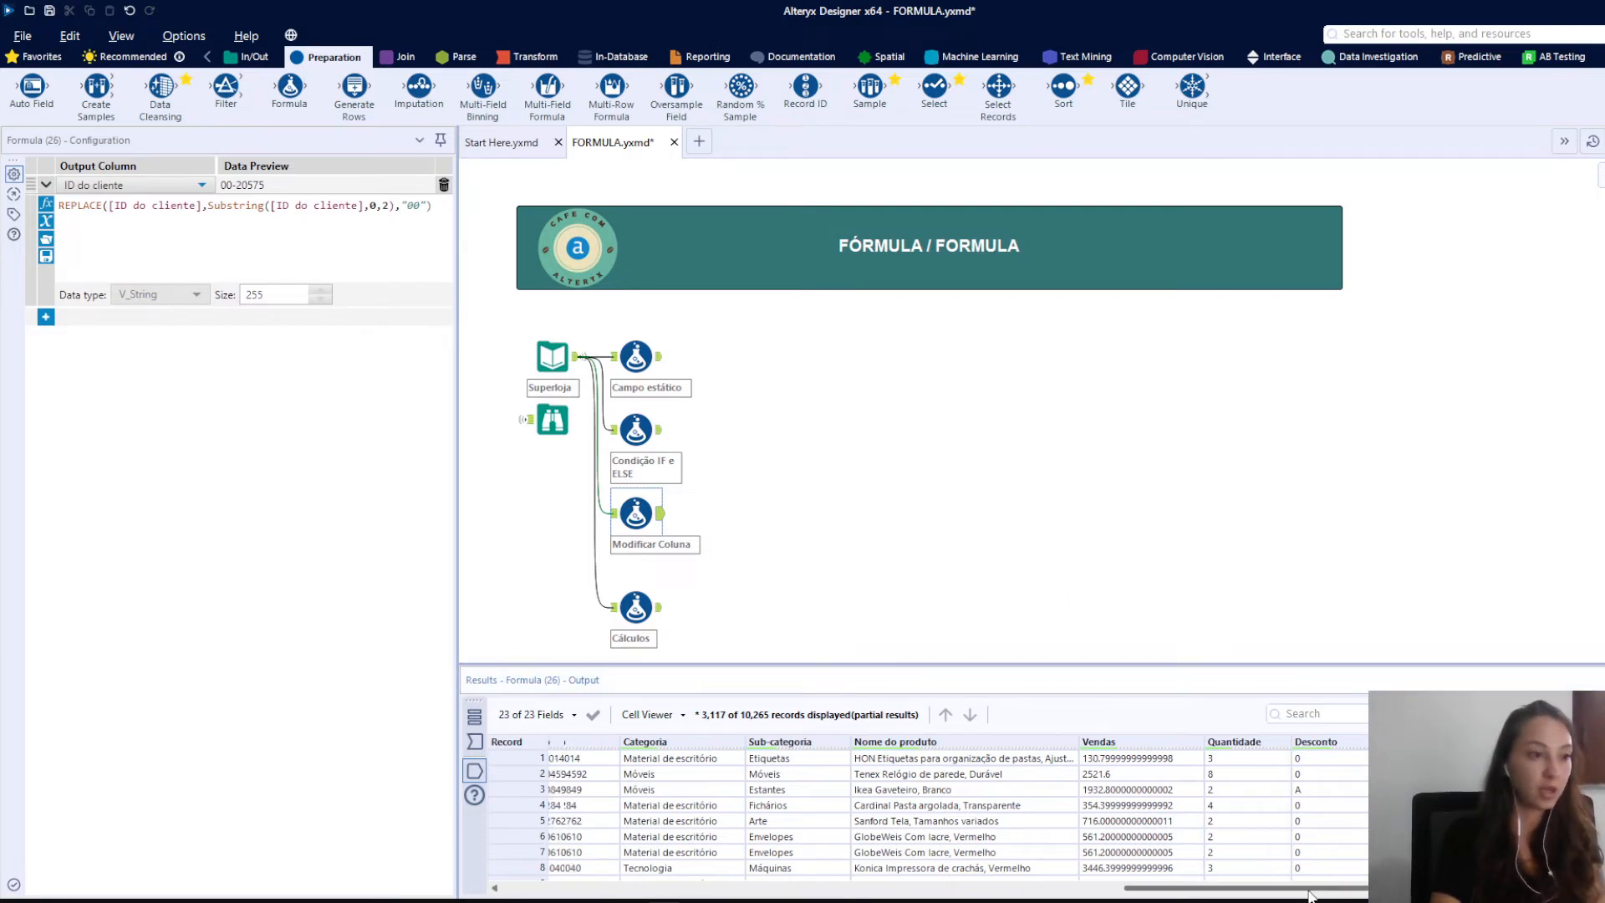
drag(1309, 894, 515, 891)
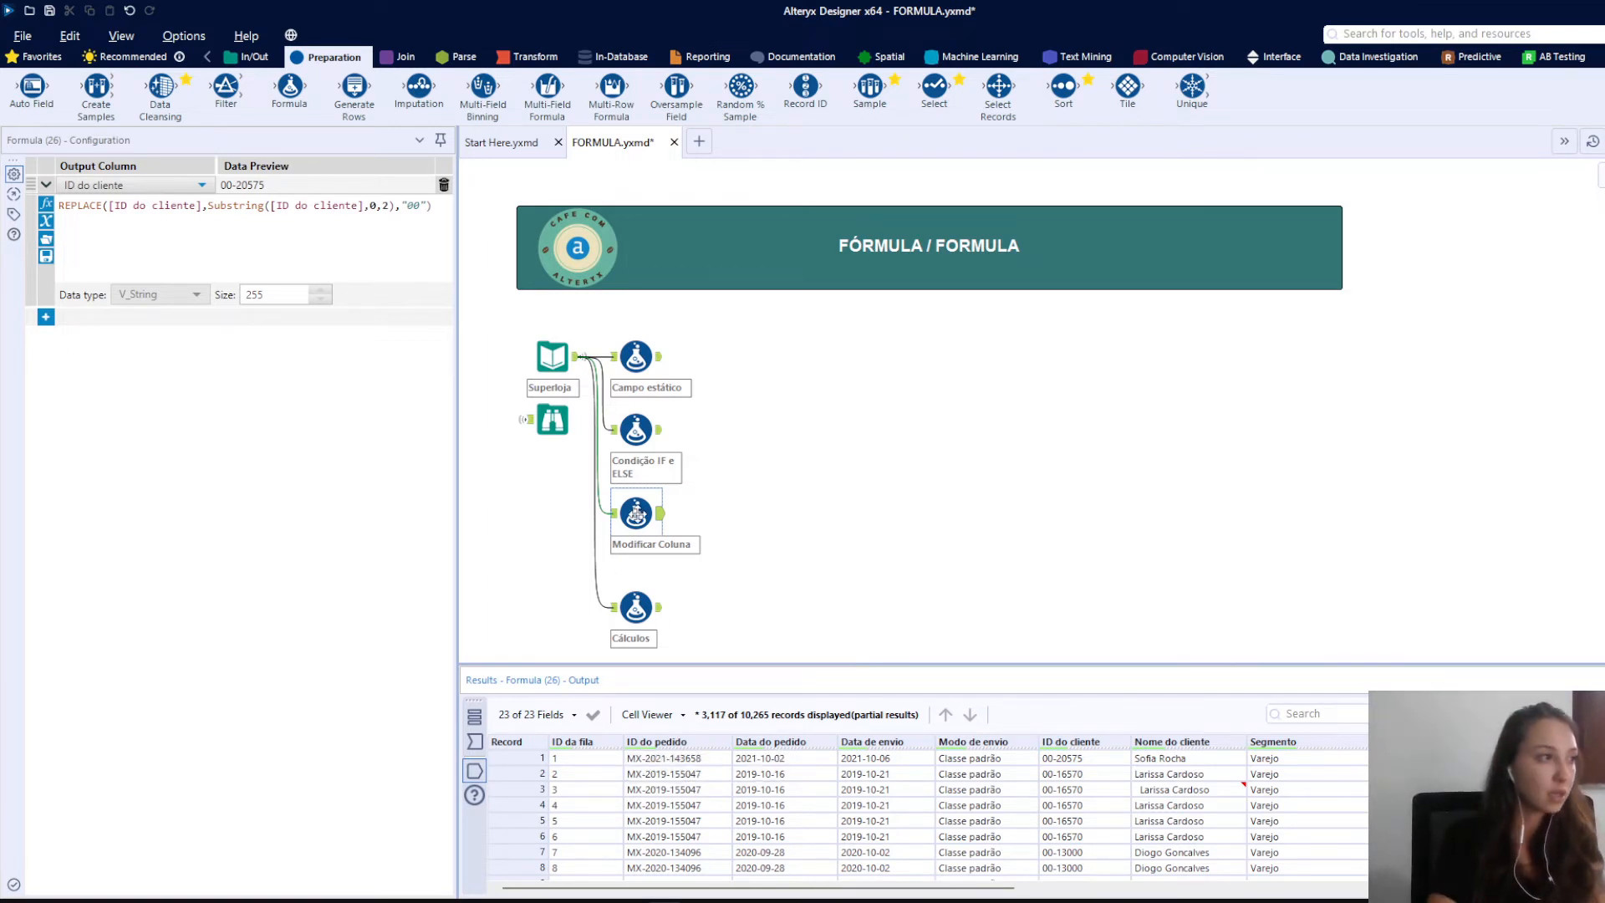
click(612, 512)
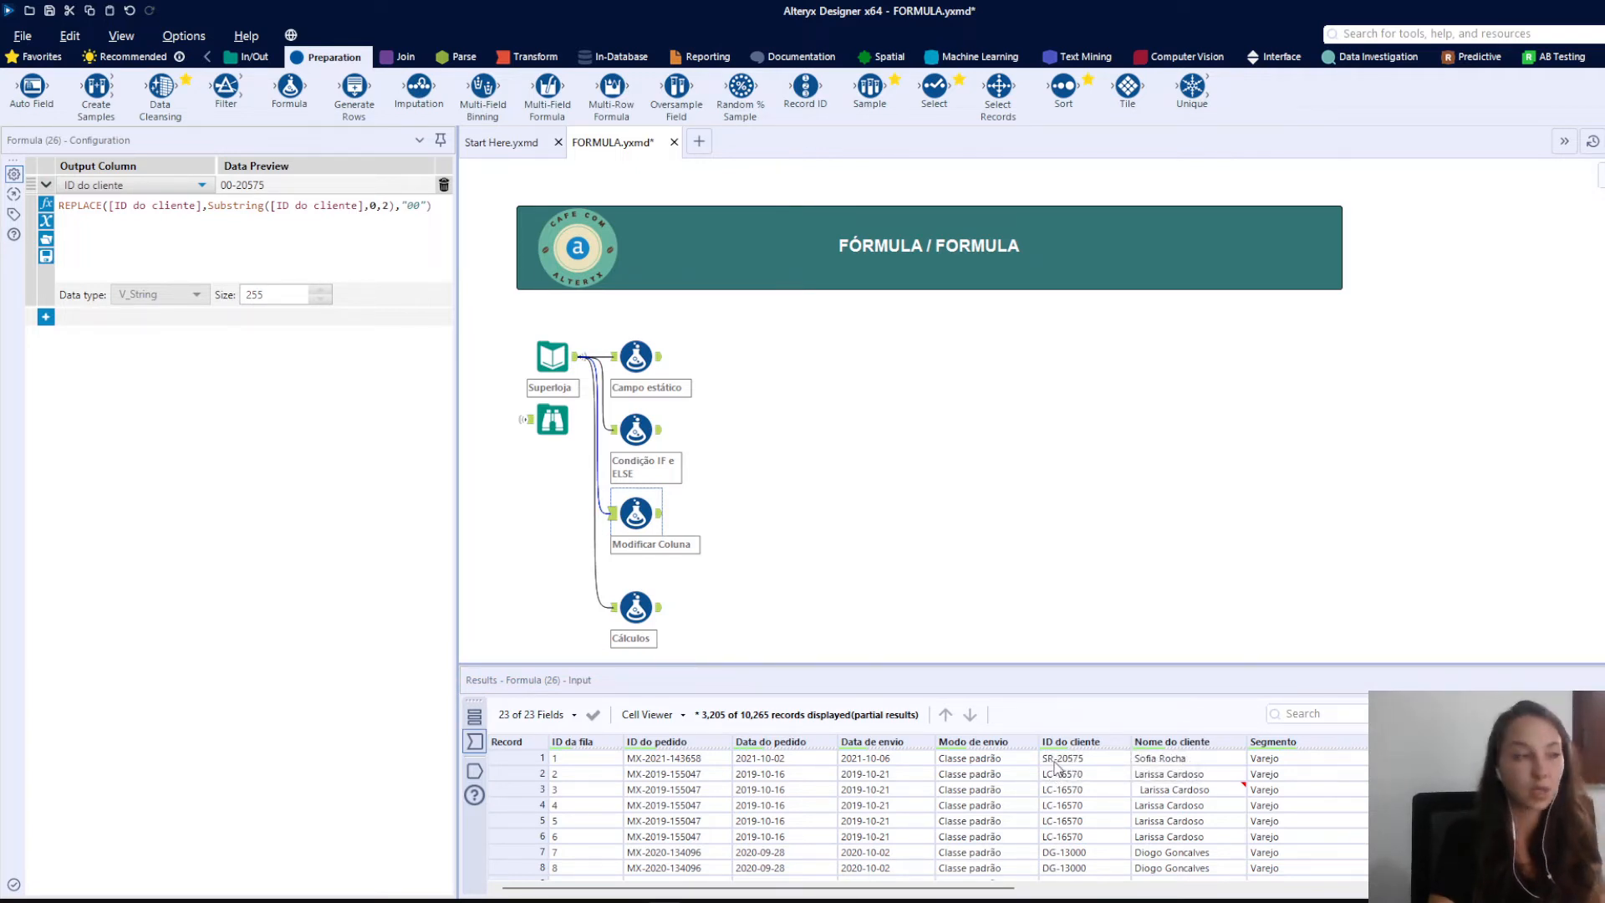
Examine the REPLACE and Substring parts of the ID do cliente formula, including the 0,2 range and "00" replacement
click(244, 214)
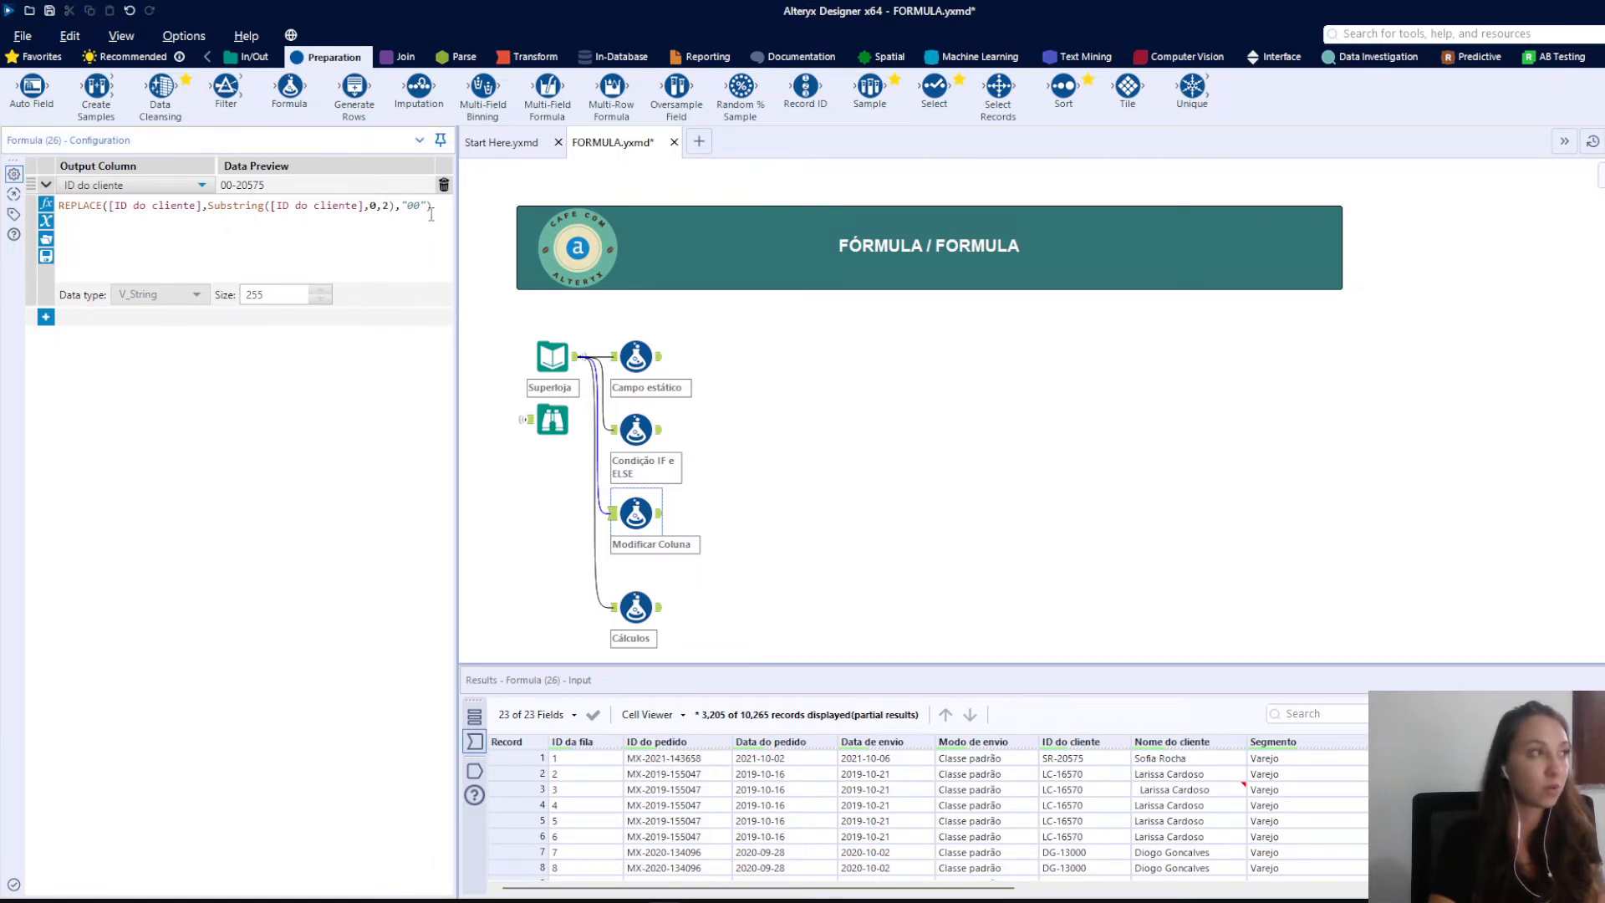
drag(208, 206, 264, 206)
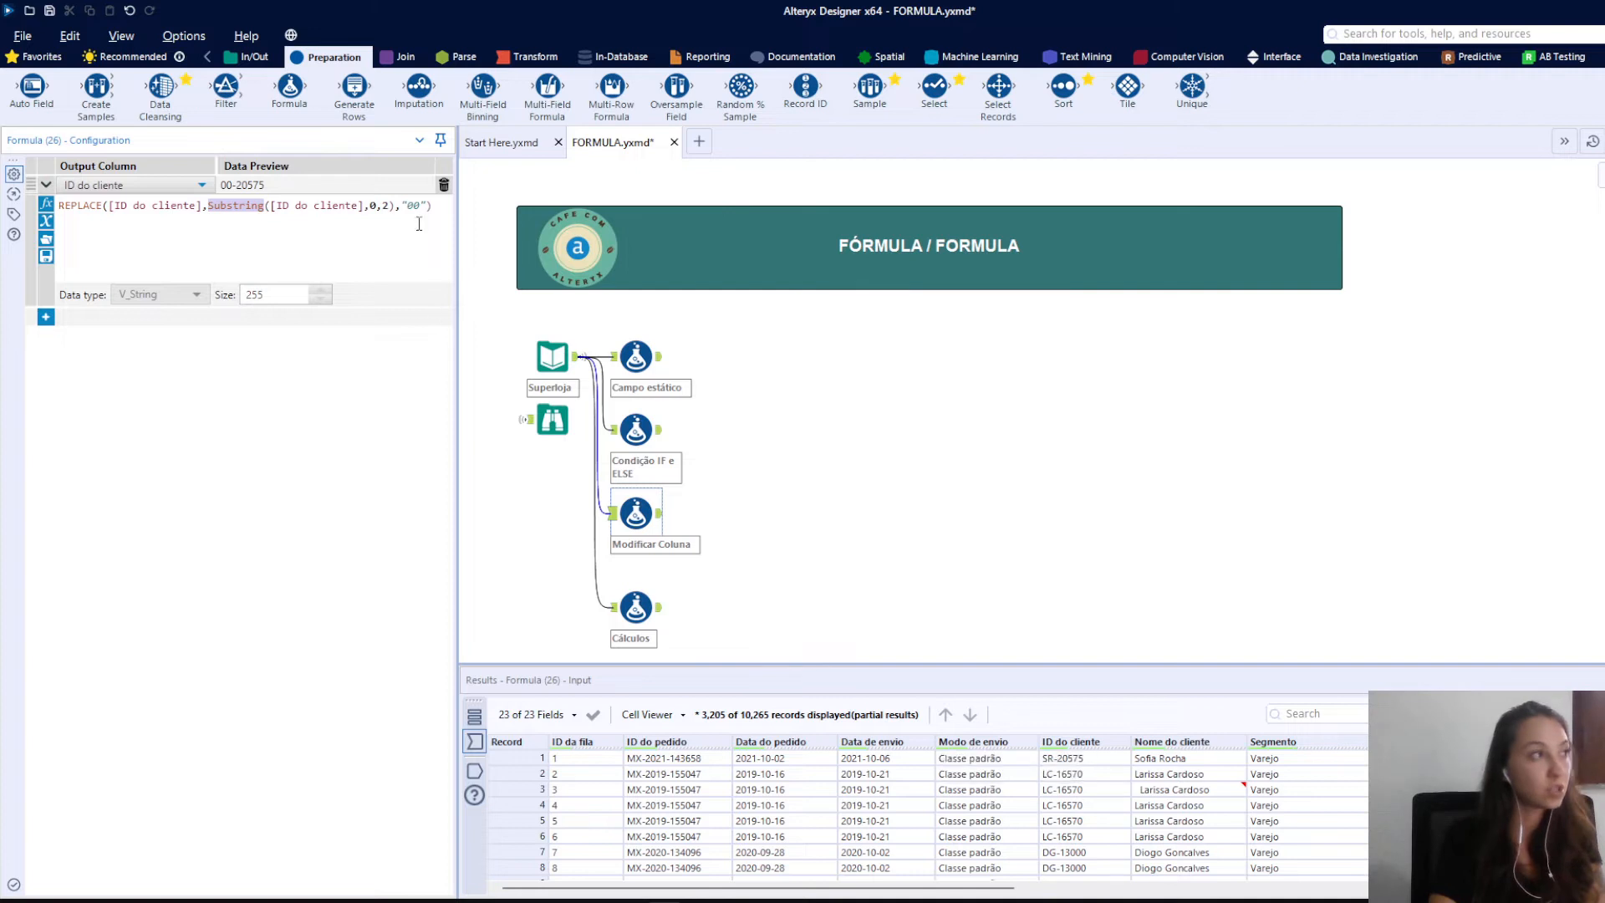
drag(391, 206, 368, 206)
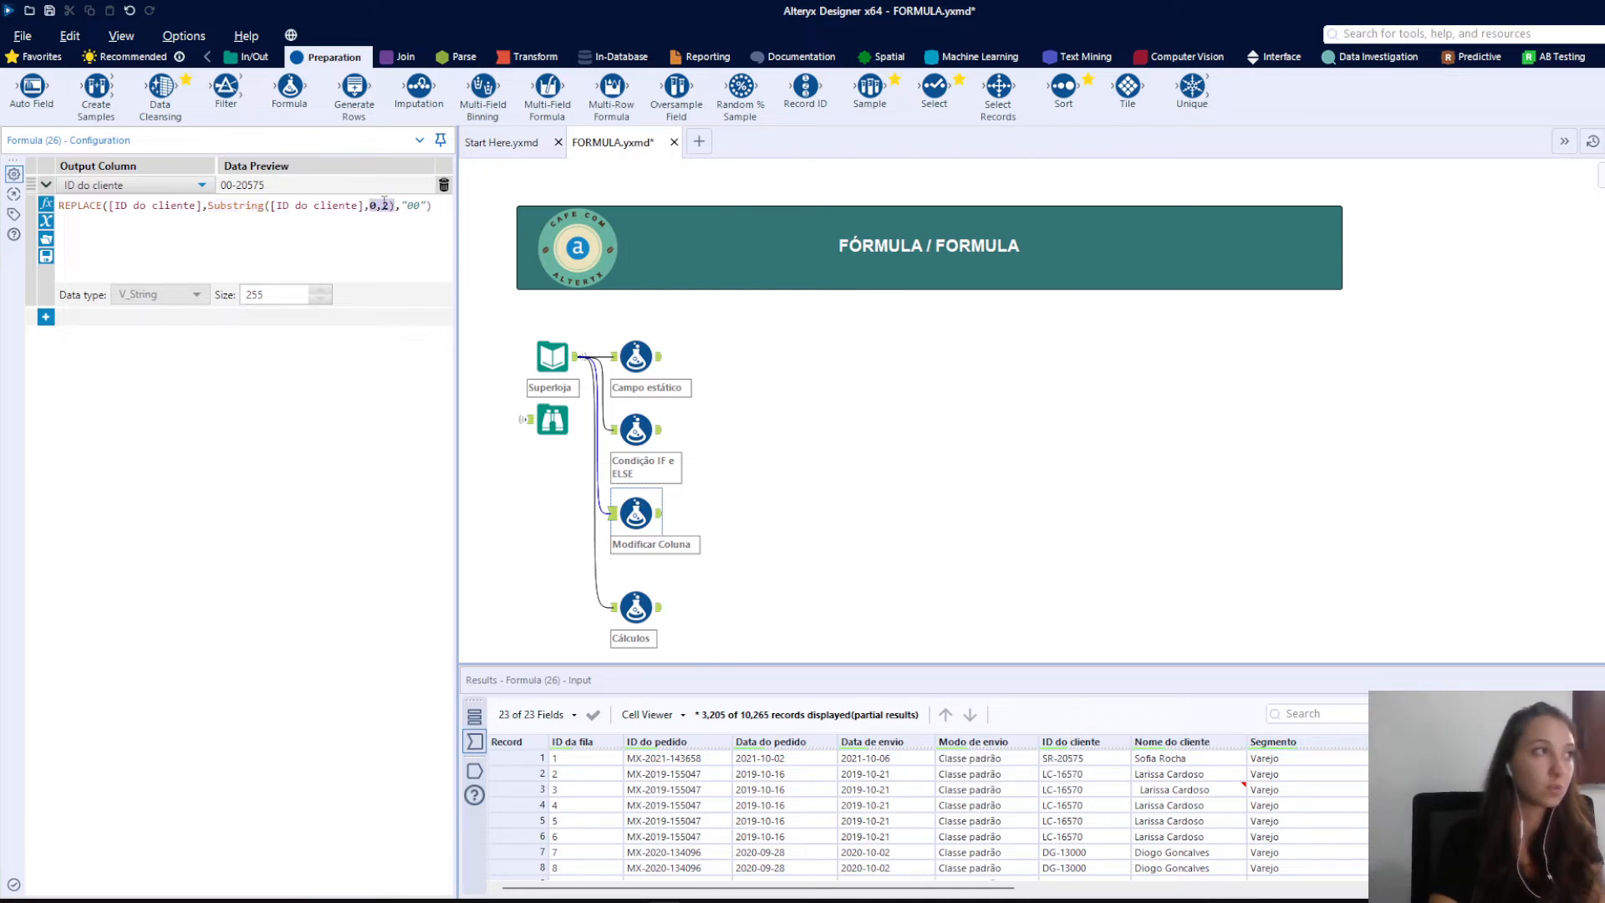
click(414, 206)
double_click(99, 206)
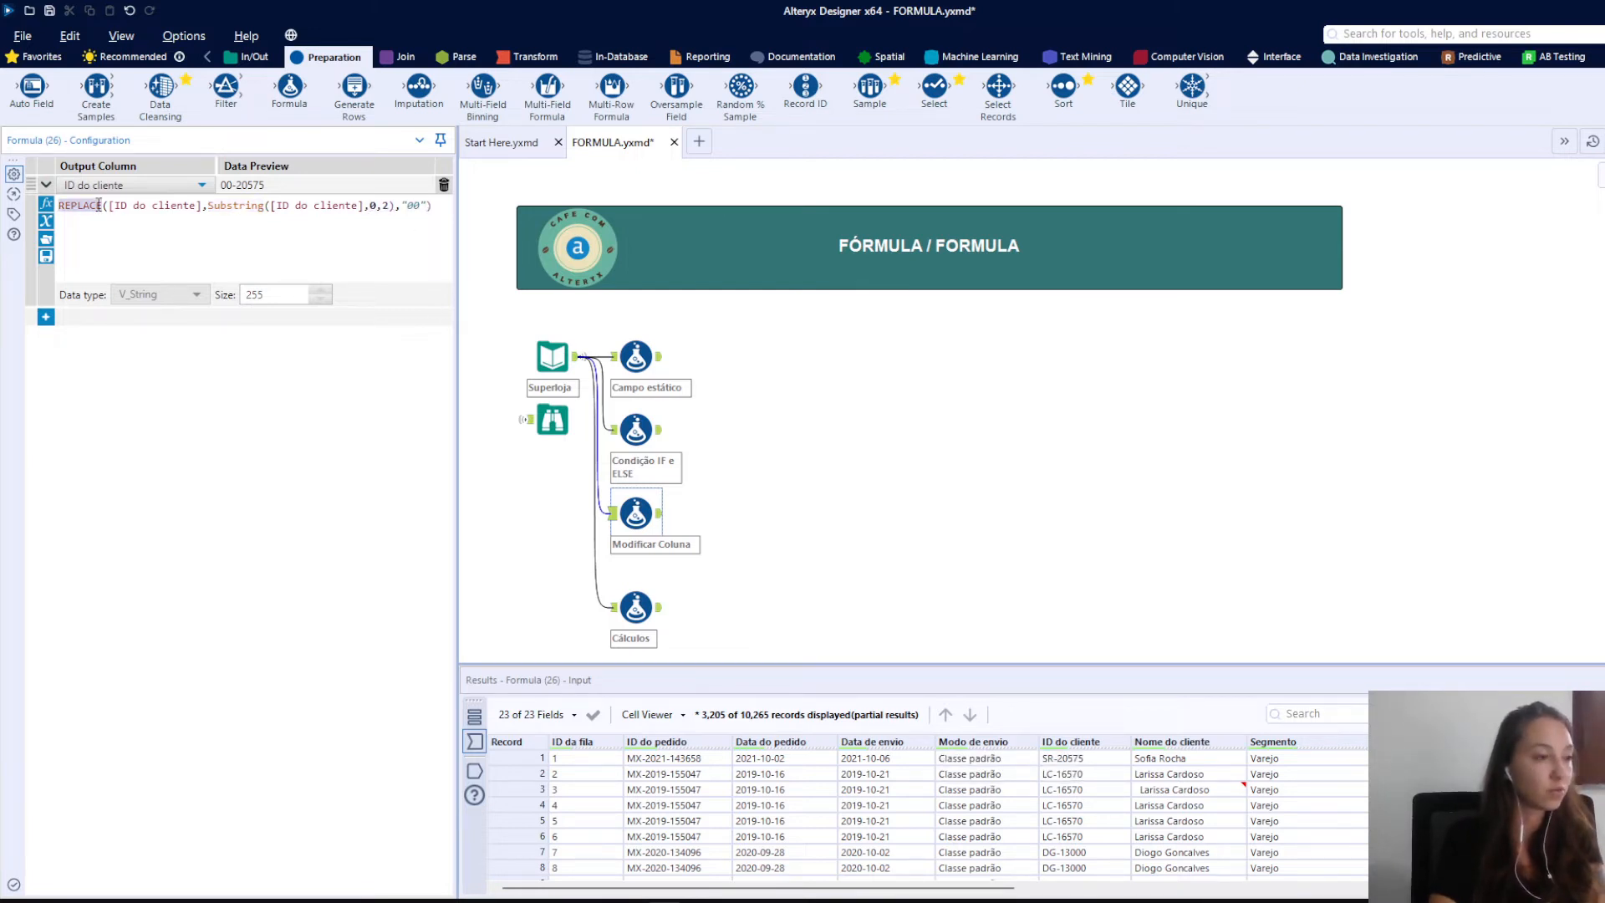
Check the modified ID do cliente values in the Modificar Coluna output
click(659, 513)
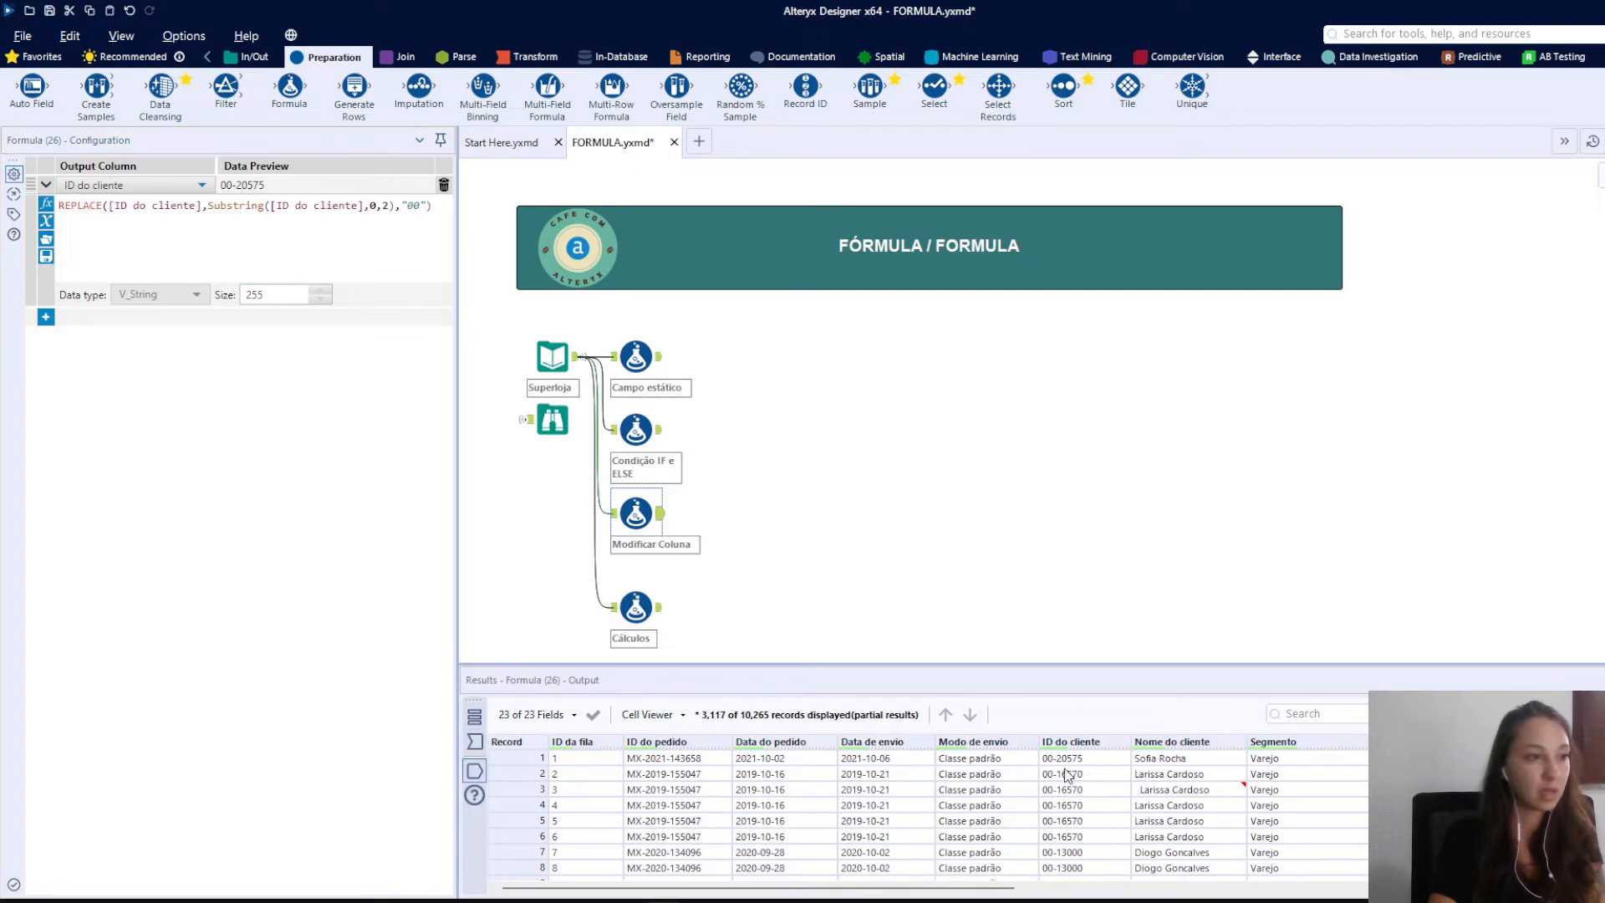
drag(1053, 789, 1057, 854)
scroll(1075, 800, down, 3)
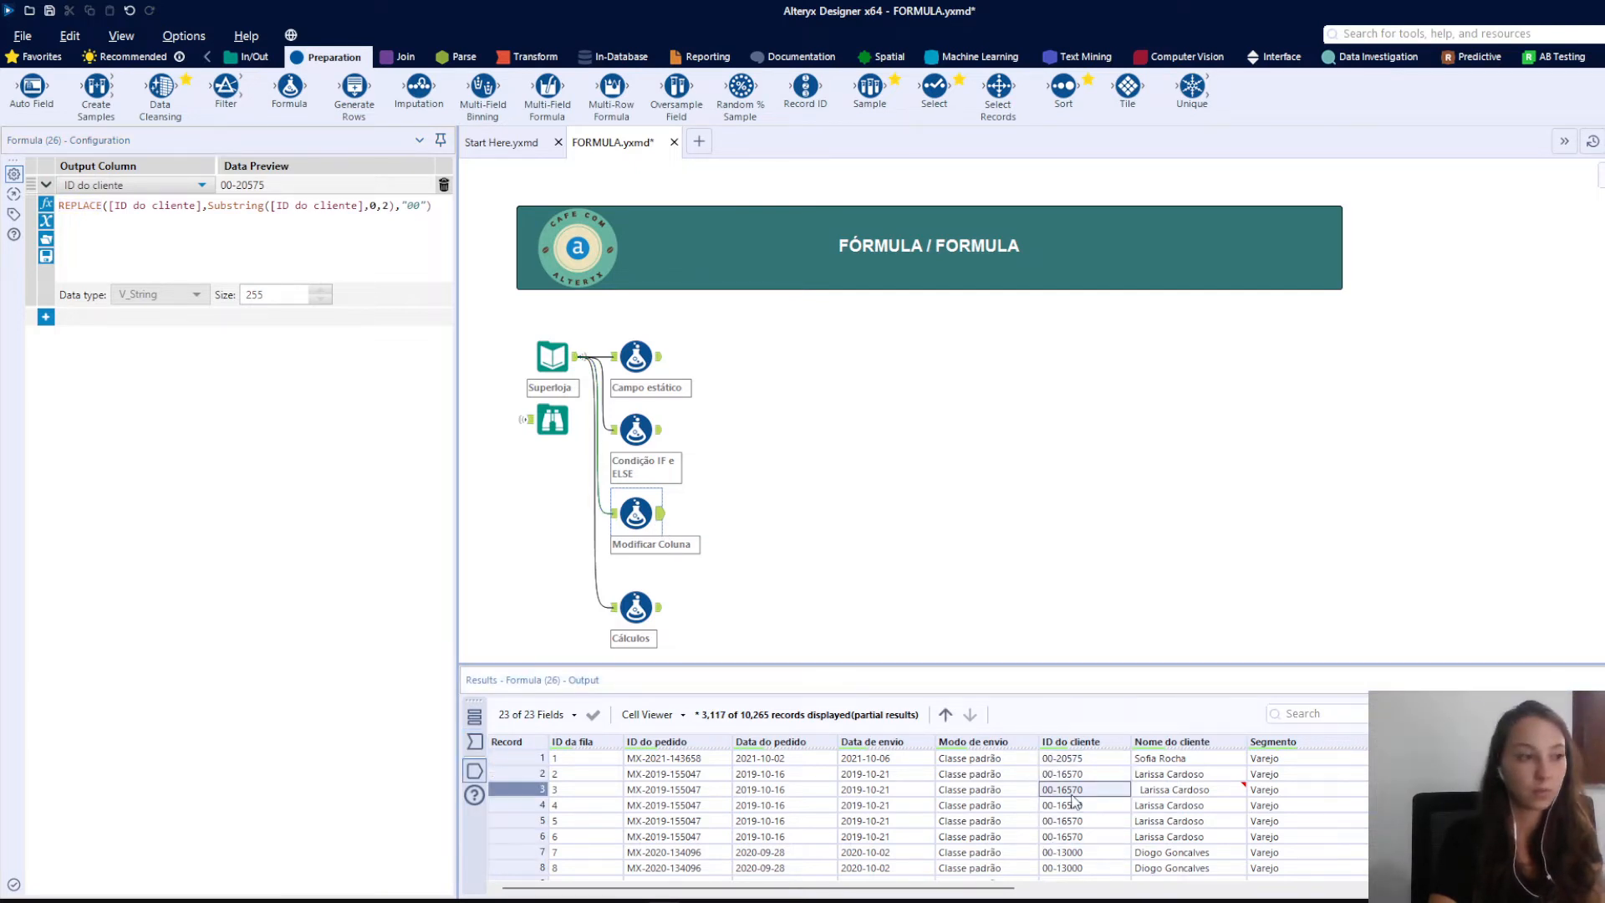
scroll(1071, 796, up, 3)
click(1072, 797)
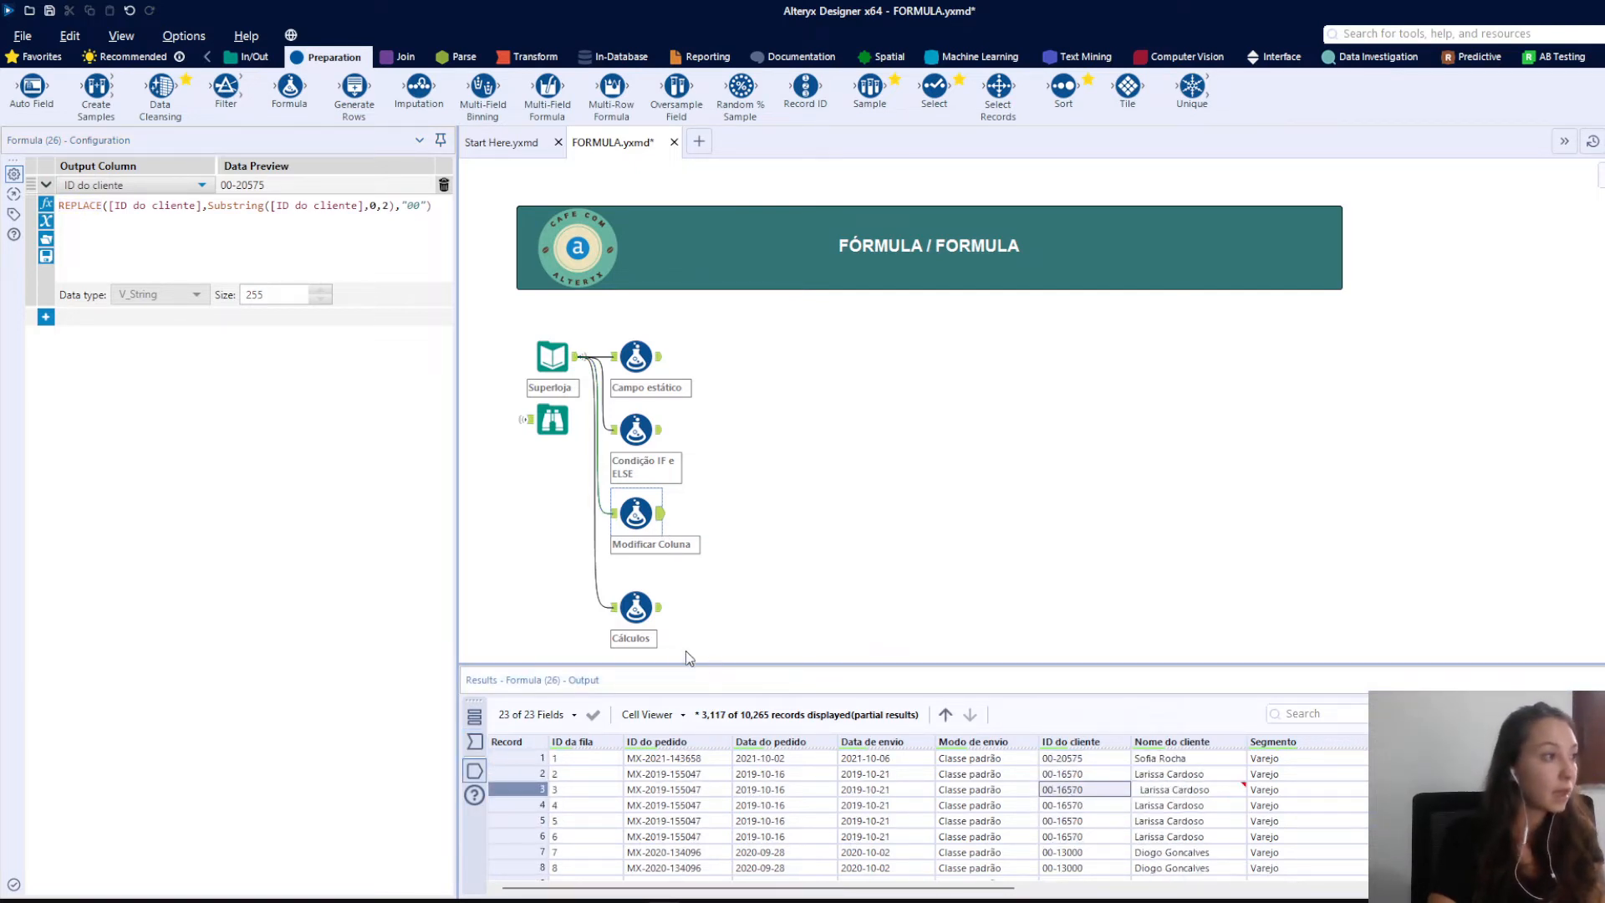
Move the Cálculos tool slightly up on the canvas and open its Total Venda formula
click(637, 605)
drag(643, 603, 643, 595)
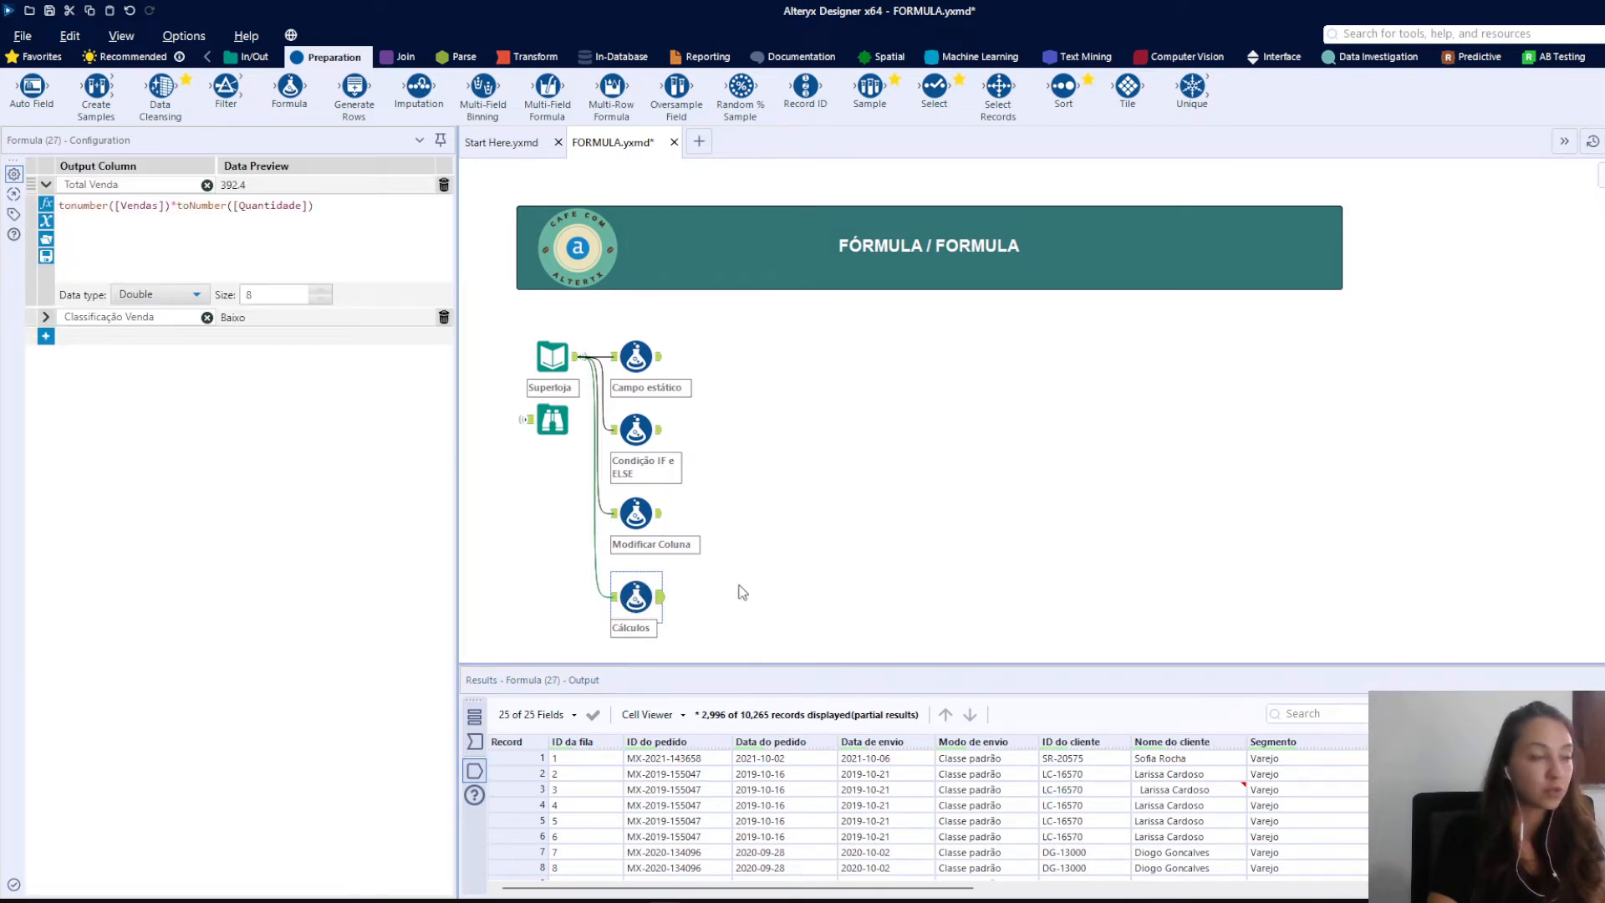
click(260, 204)
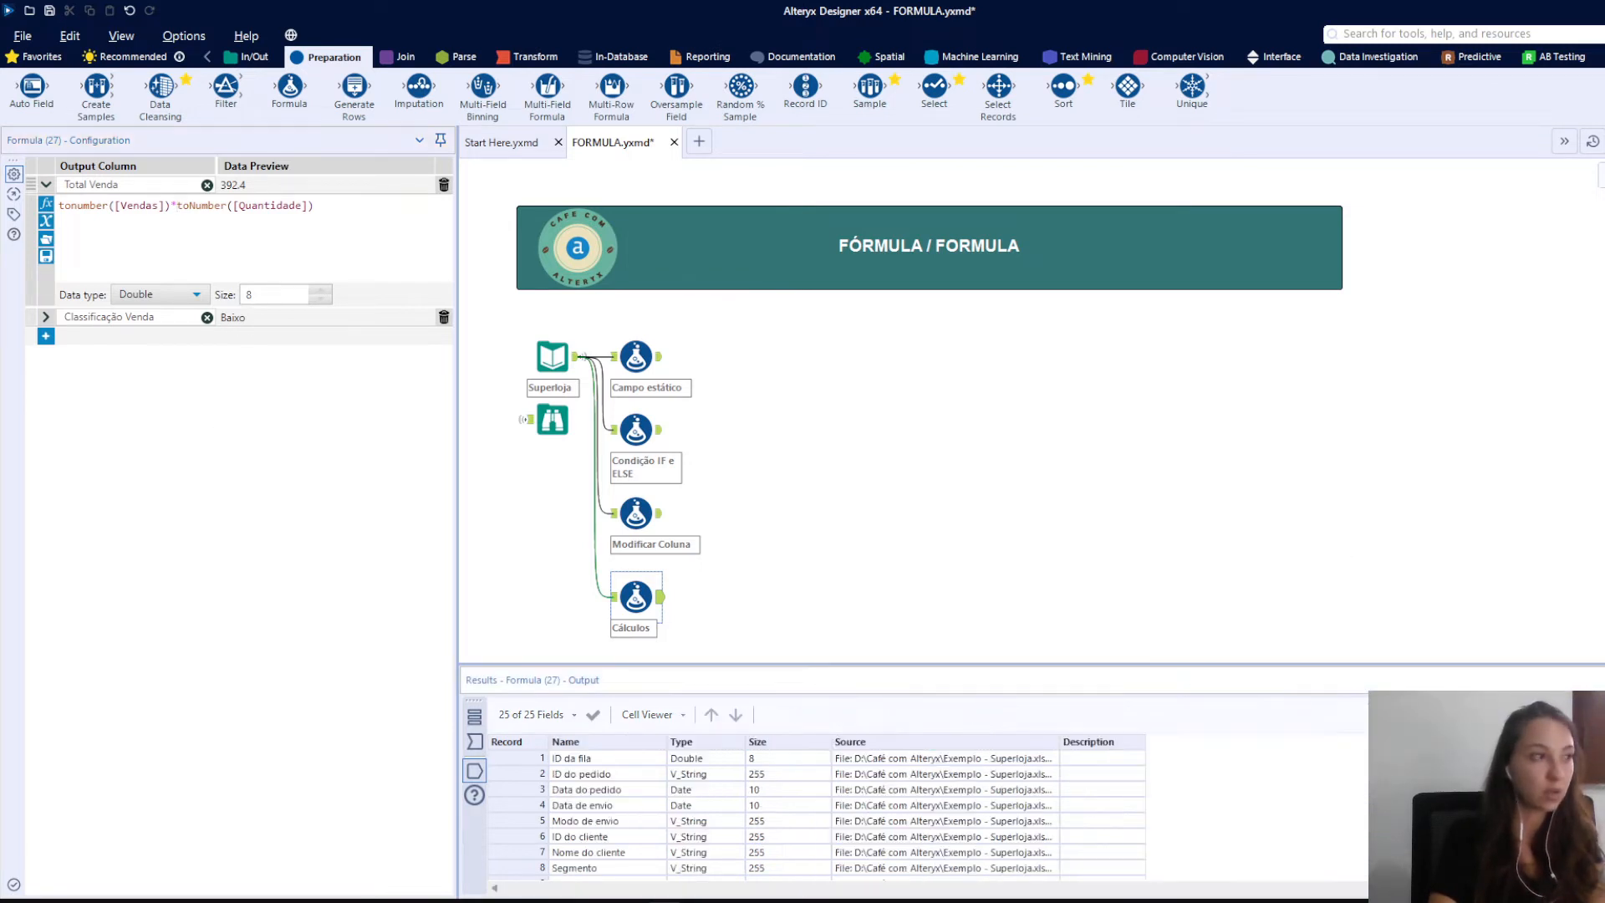
Check the data types of the Vendas and Quantidade fields in the Cálculos input metadata
click(613, 599)
scroll(599, 778, down, 5)
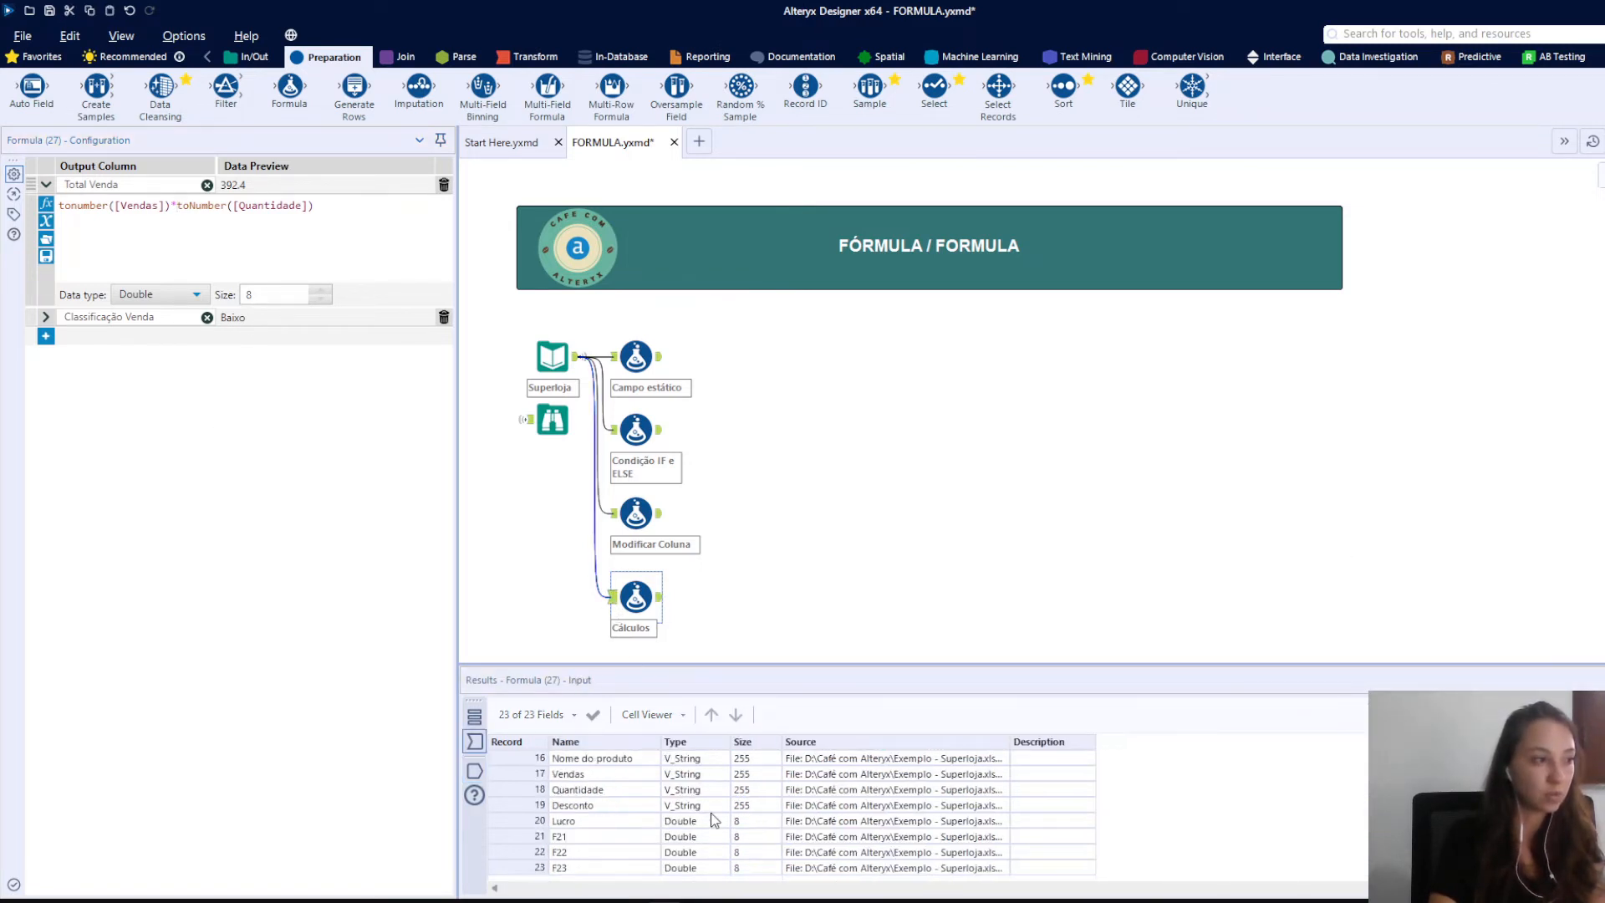
drag(598, 778, 692, 788)
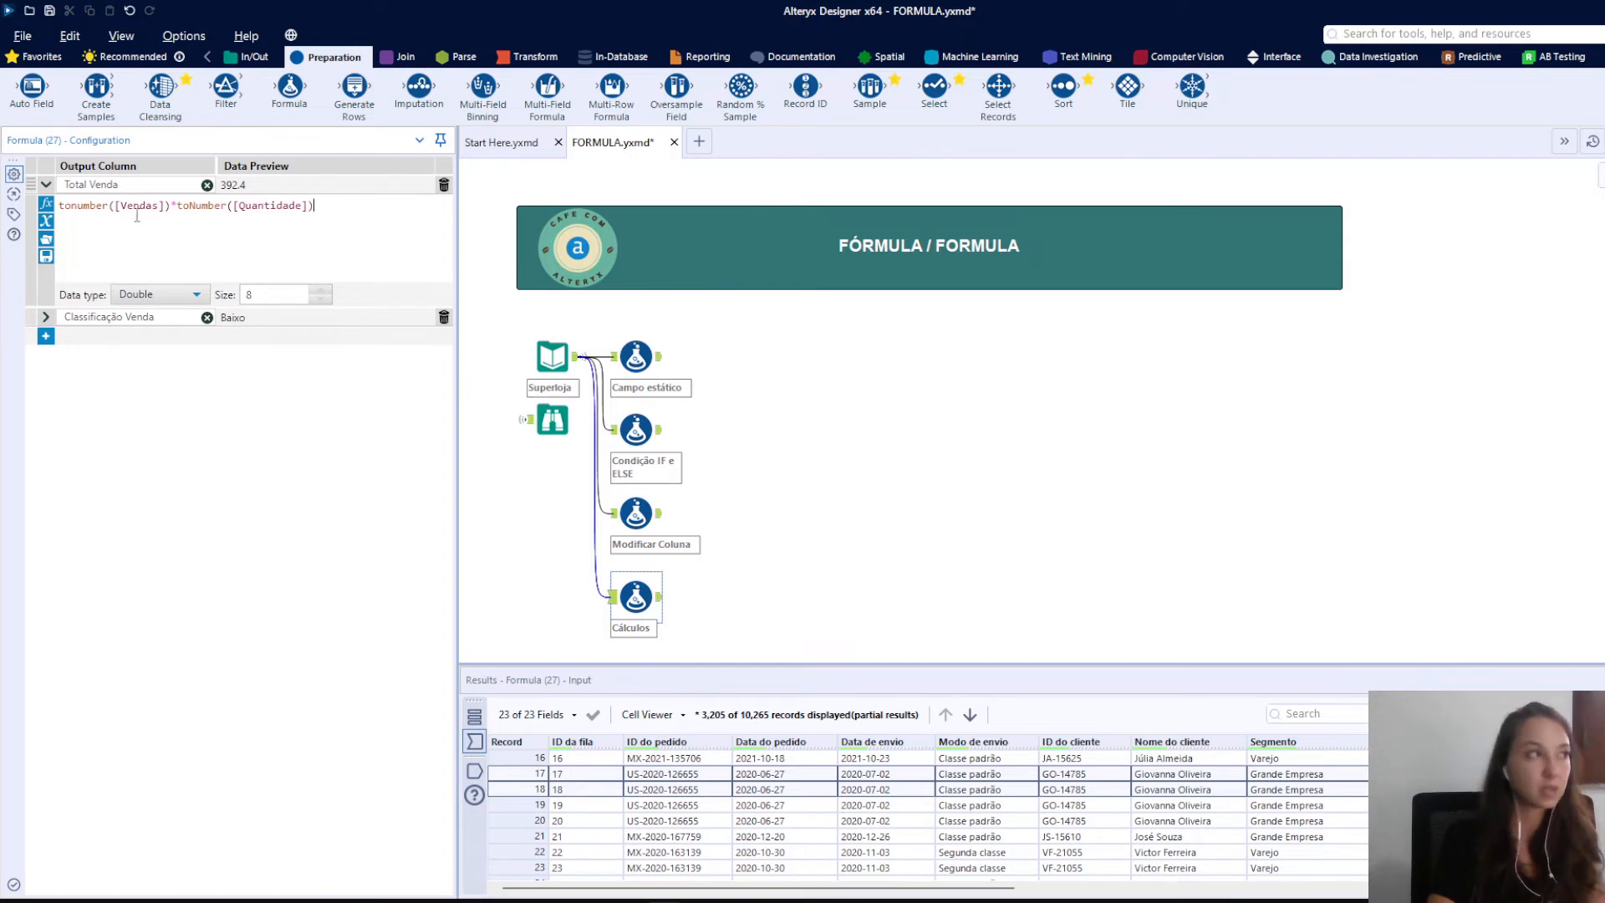
Examine the ToNumber conversions of Vendas and Quantidade in the Total Venda formula
double_click(102, 207)
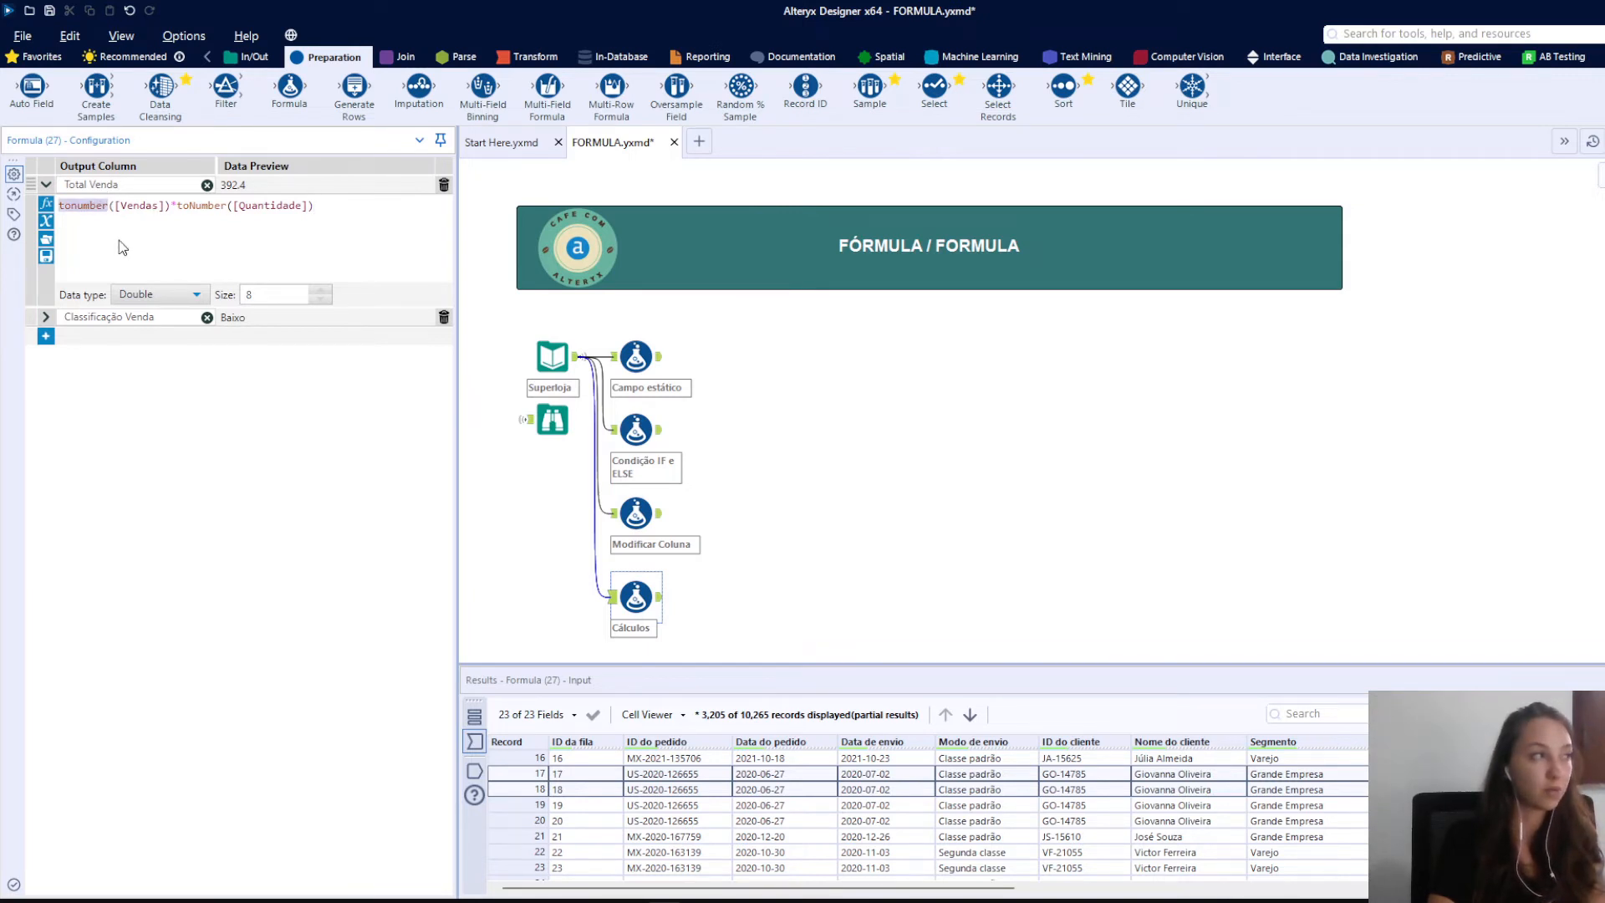
click(172, 211)
click(250, 216)
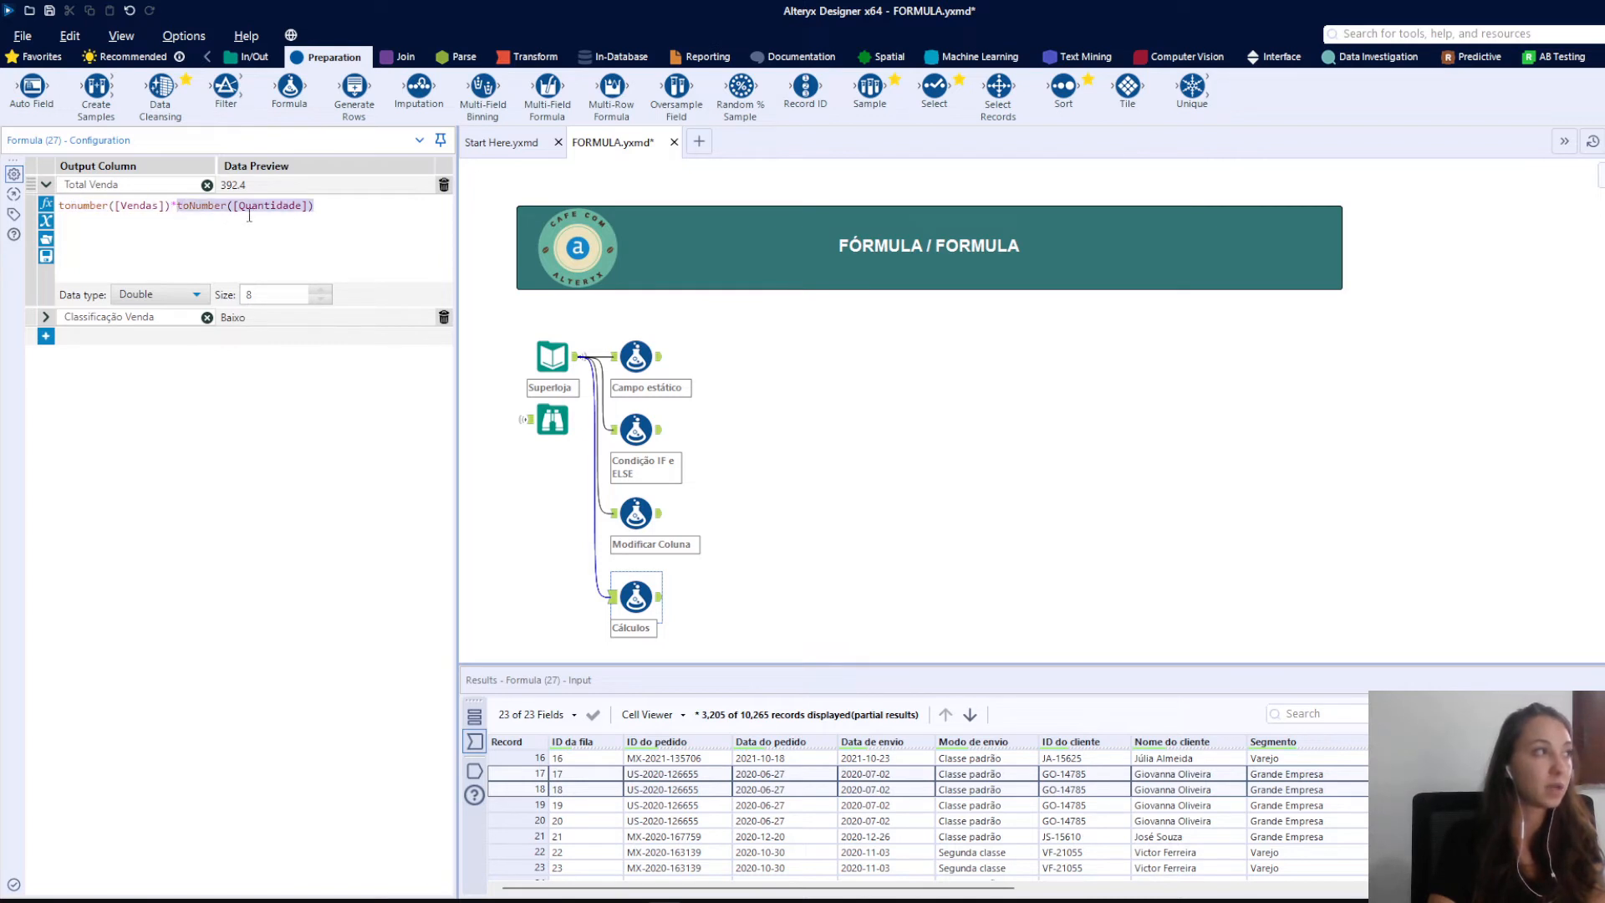
click(314, 219)
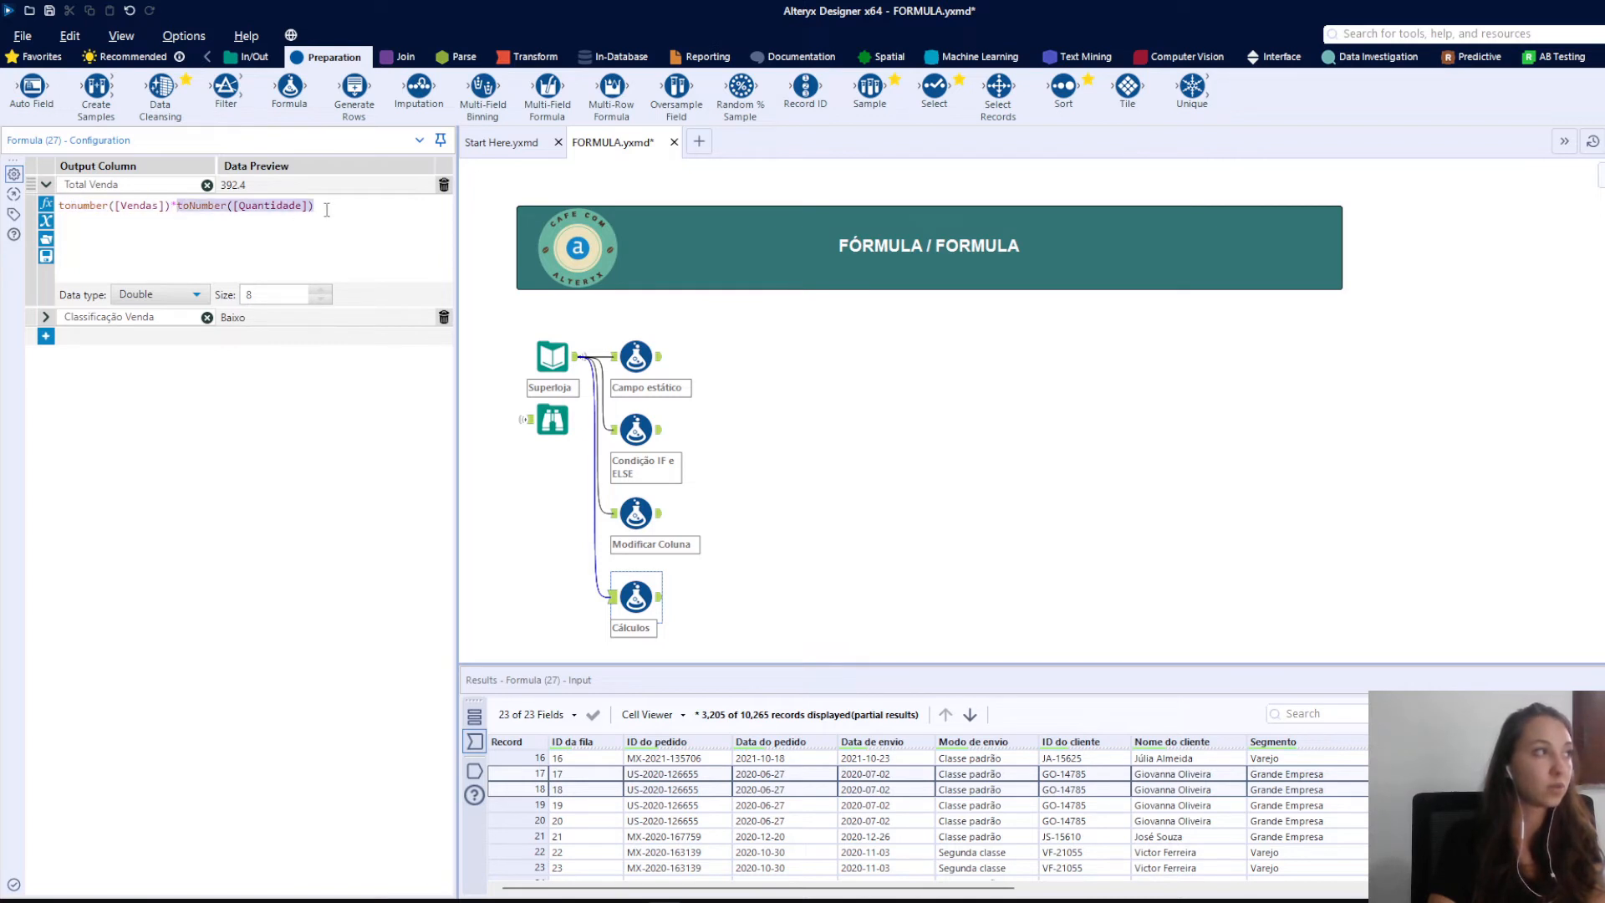
click(232, 211)
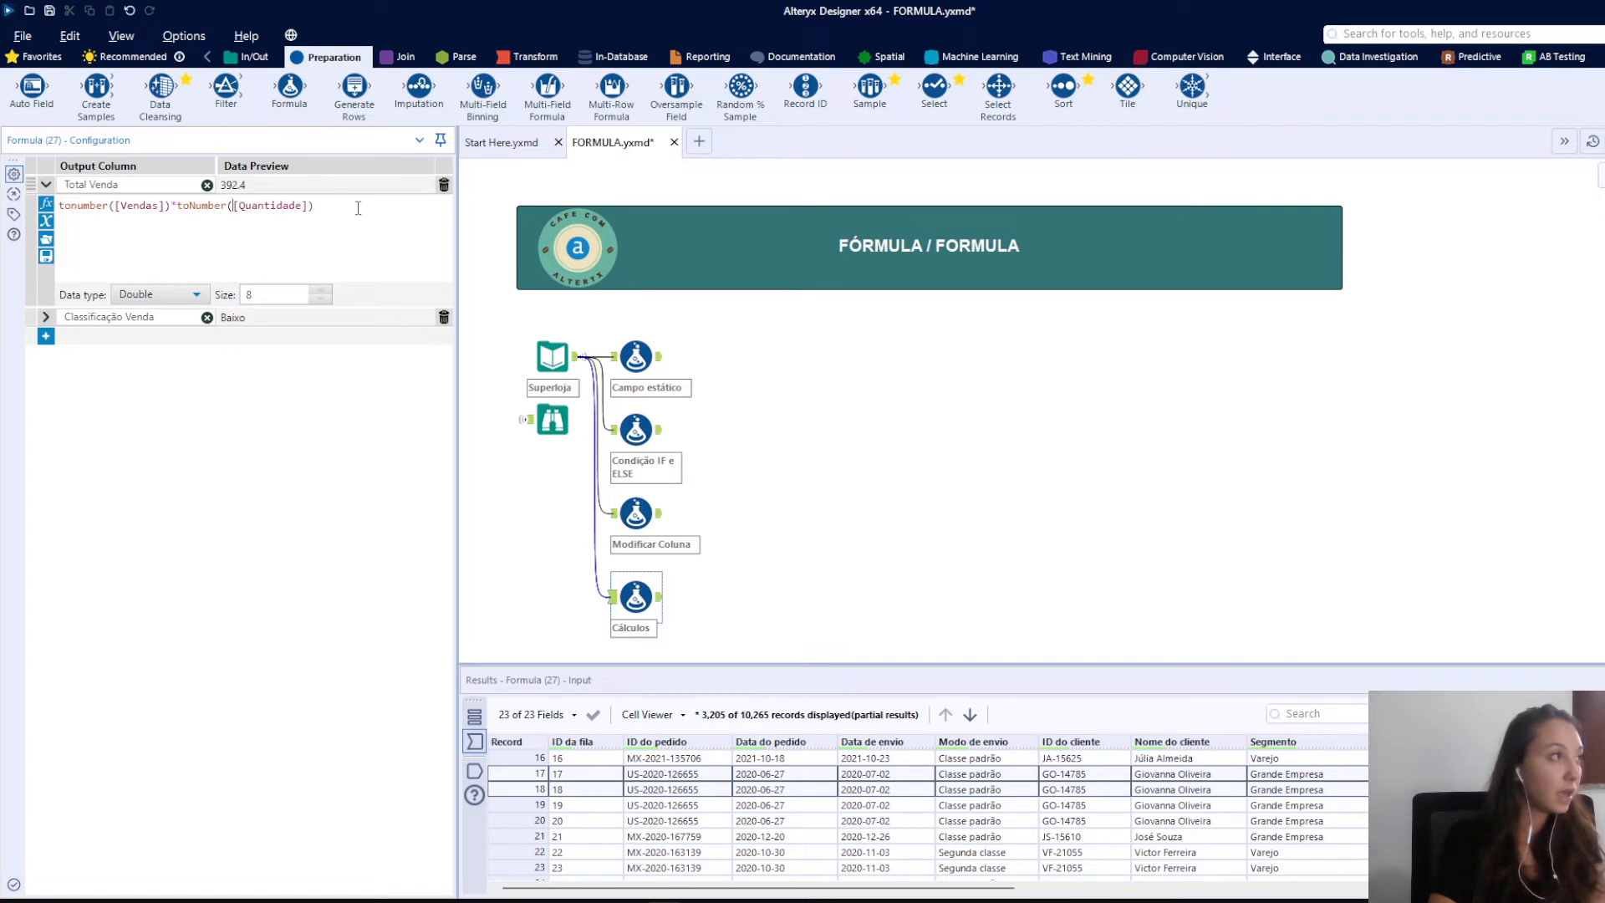
Browse the data types available for the Total Venda output column
click(204, 297)
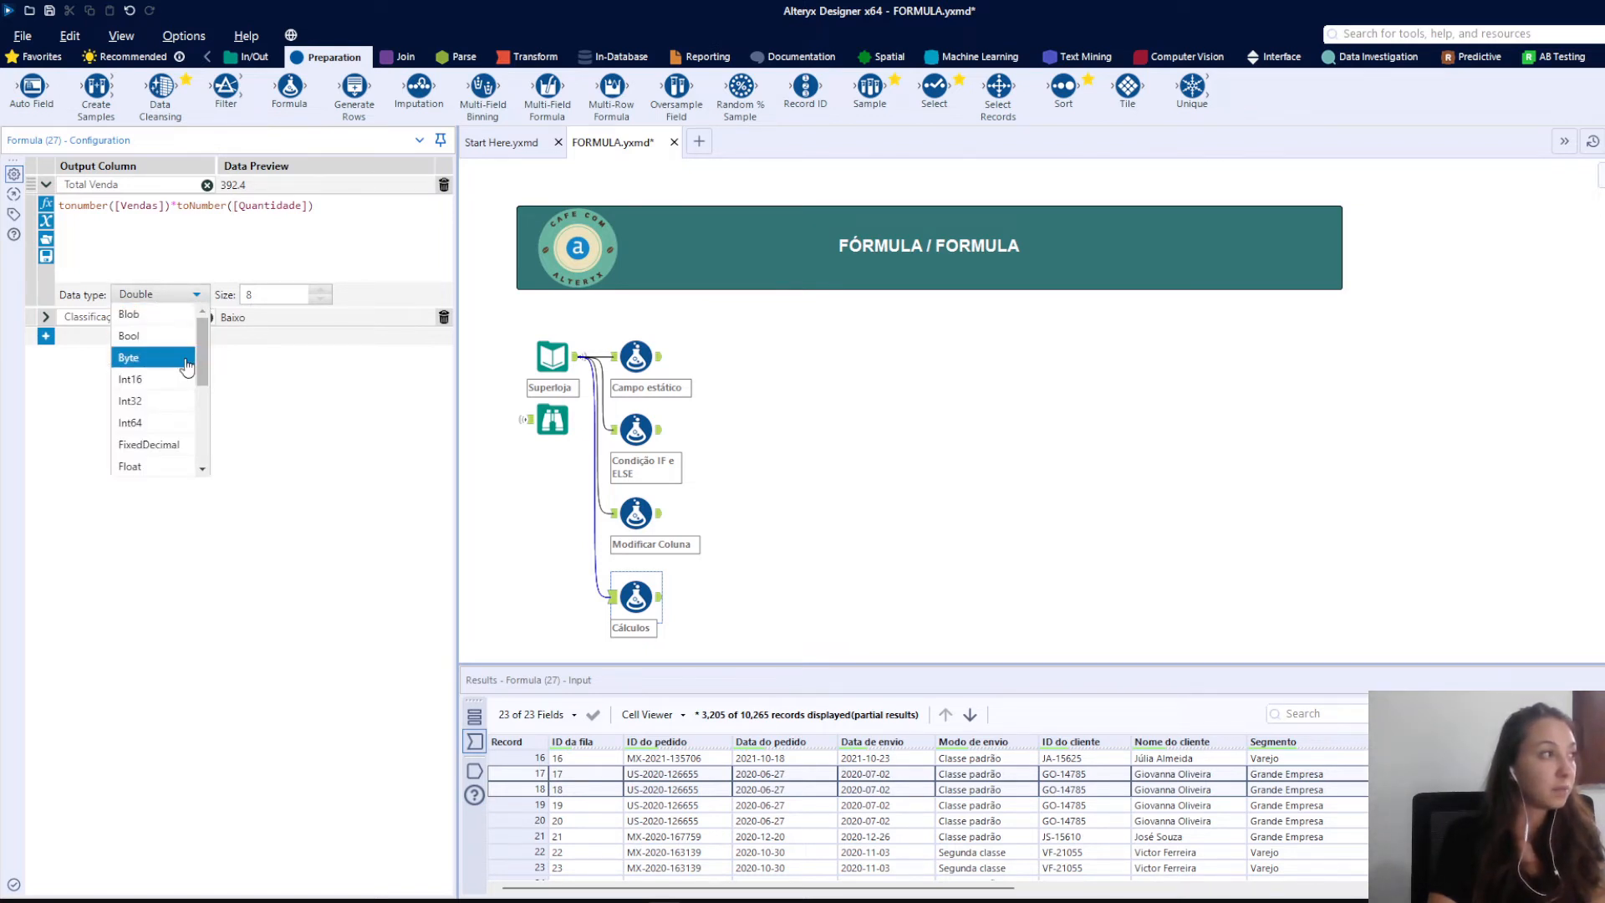
click(197, 195)
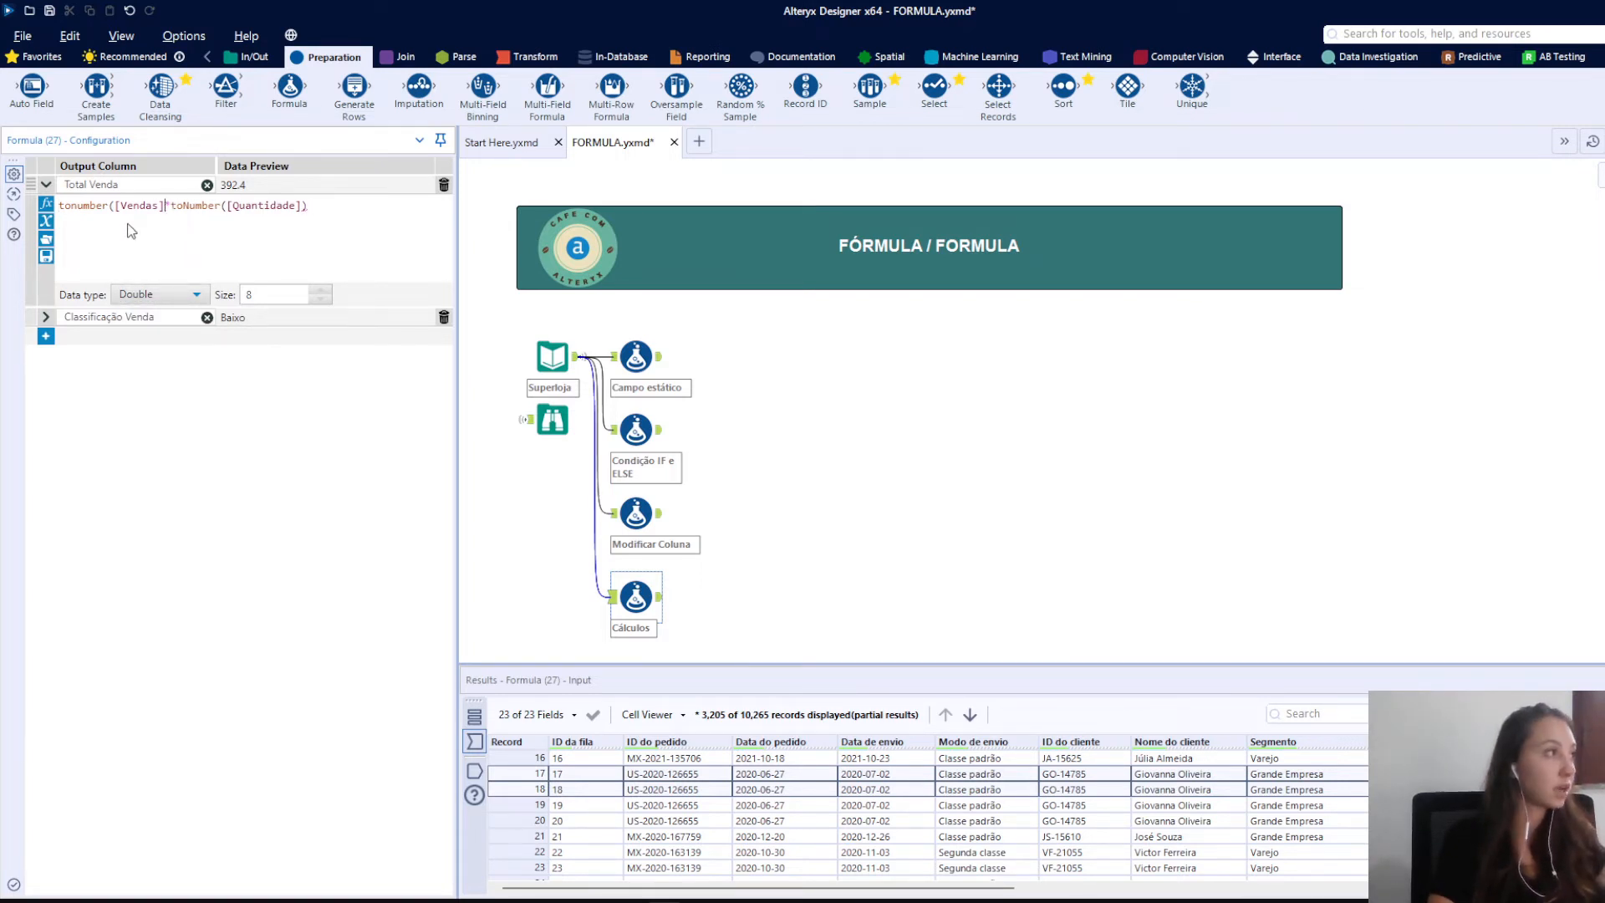
Remove the ToNumber conversion around [Vendas] in the Total Venda formula and read the error on the Cálculos tool
drag(114, 206, 59, 206)
key(BackSpace)
click(969, 431)
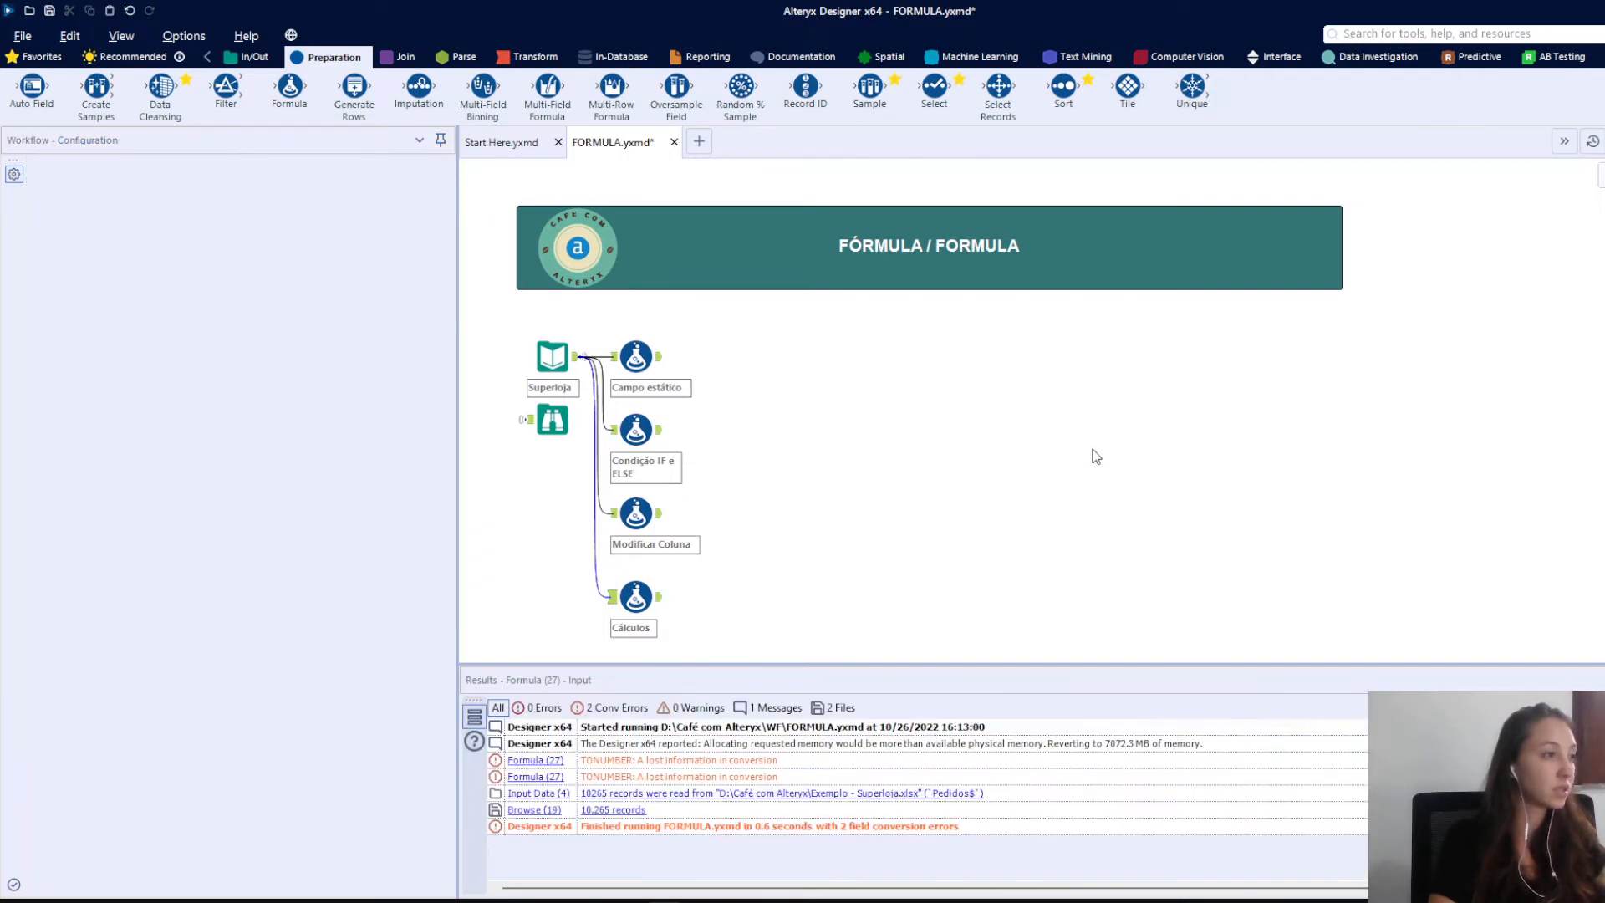
click(635, 596)
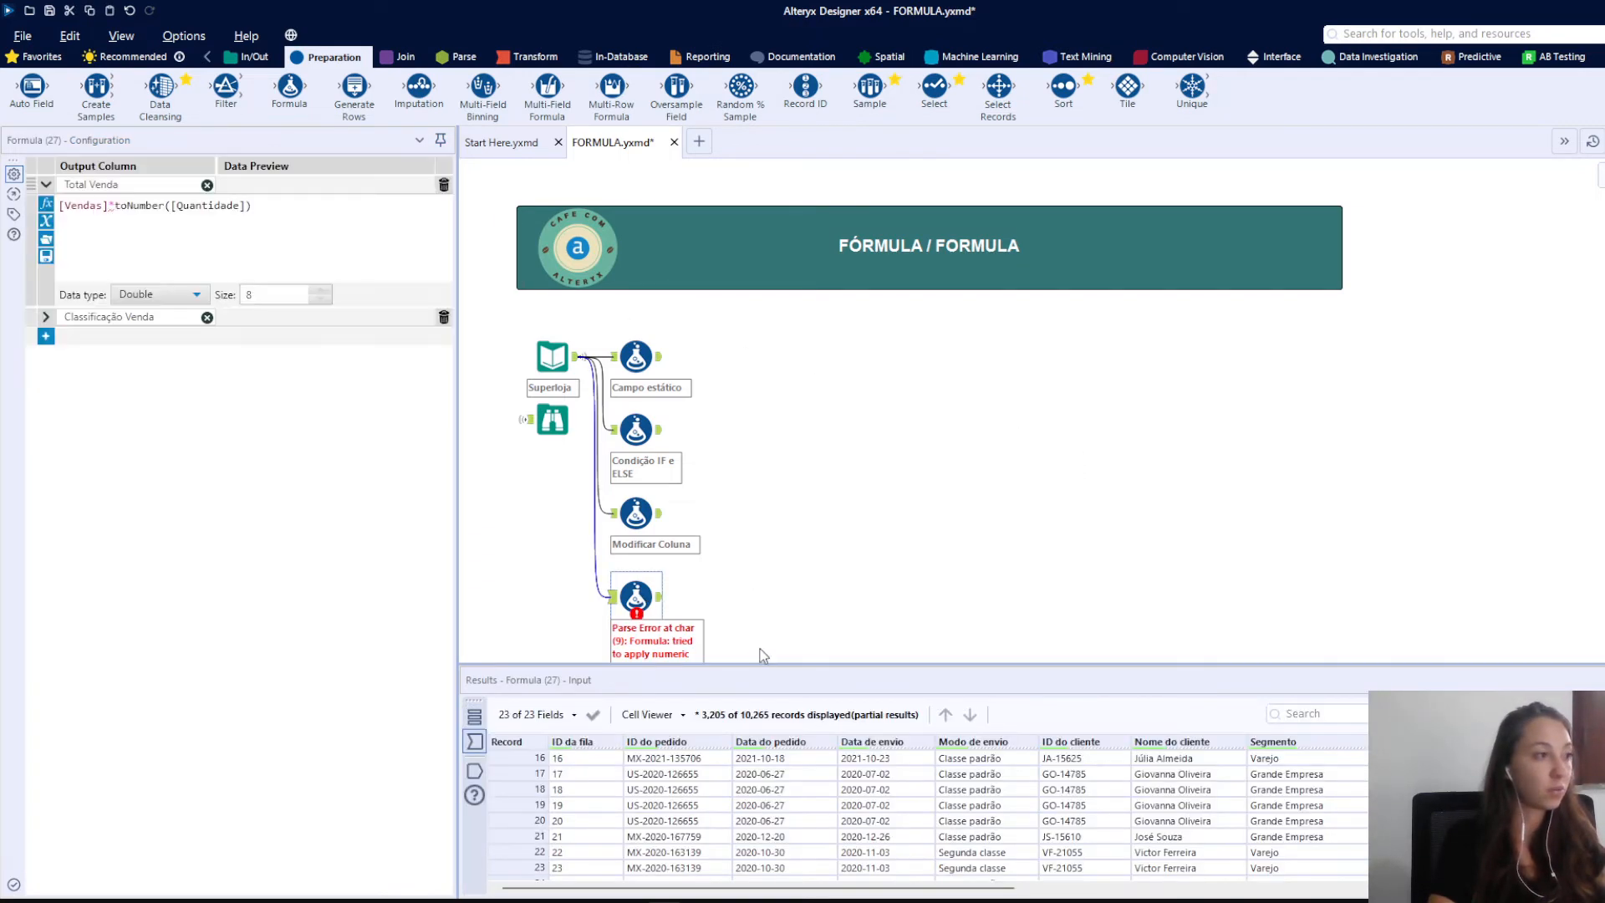
scroll(756, 585, down, 3)
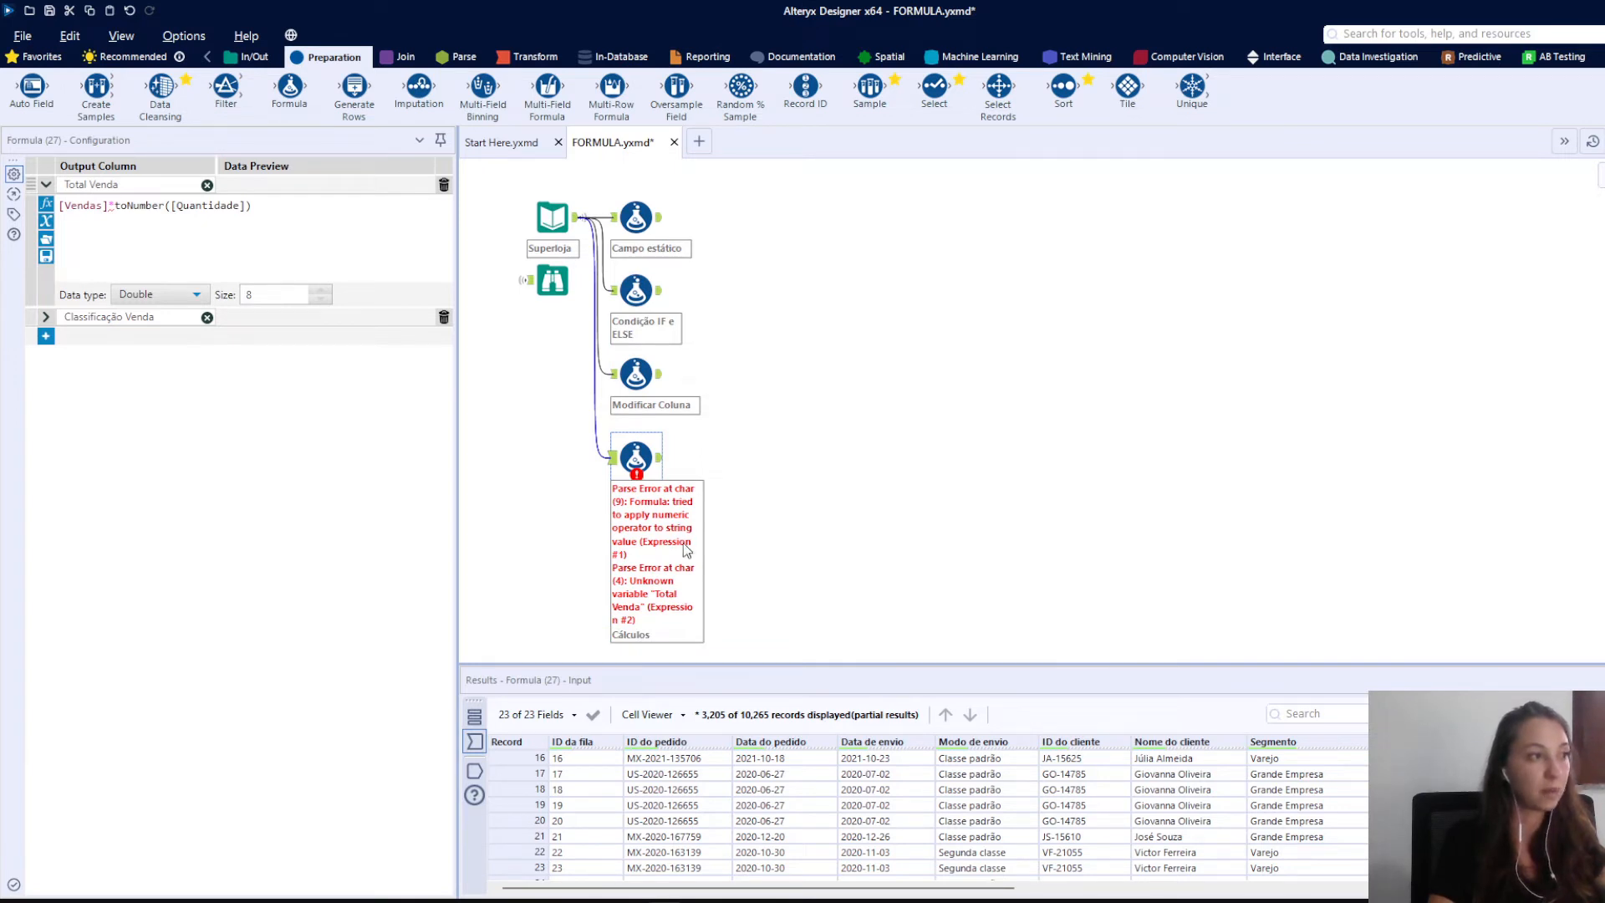
Restore the tonumber() conversion around [Vendas] in the Total Venda formula and recheck the Cálculos tool
click(61, 206)
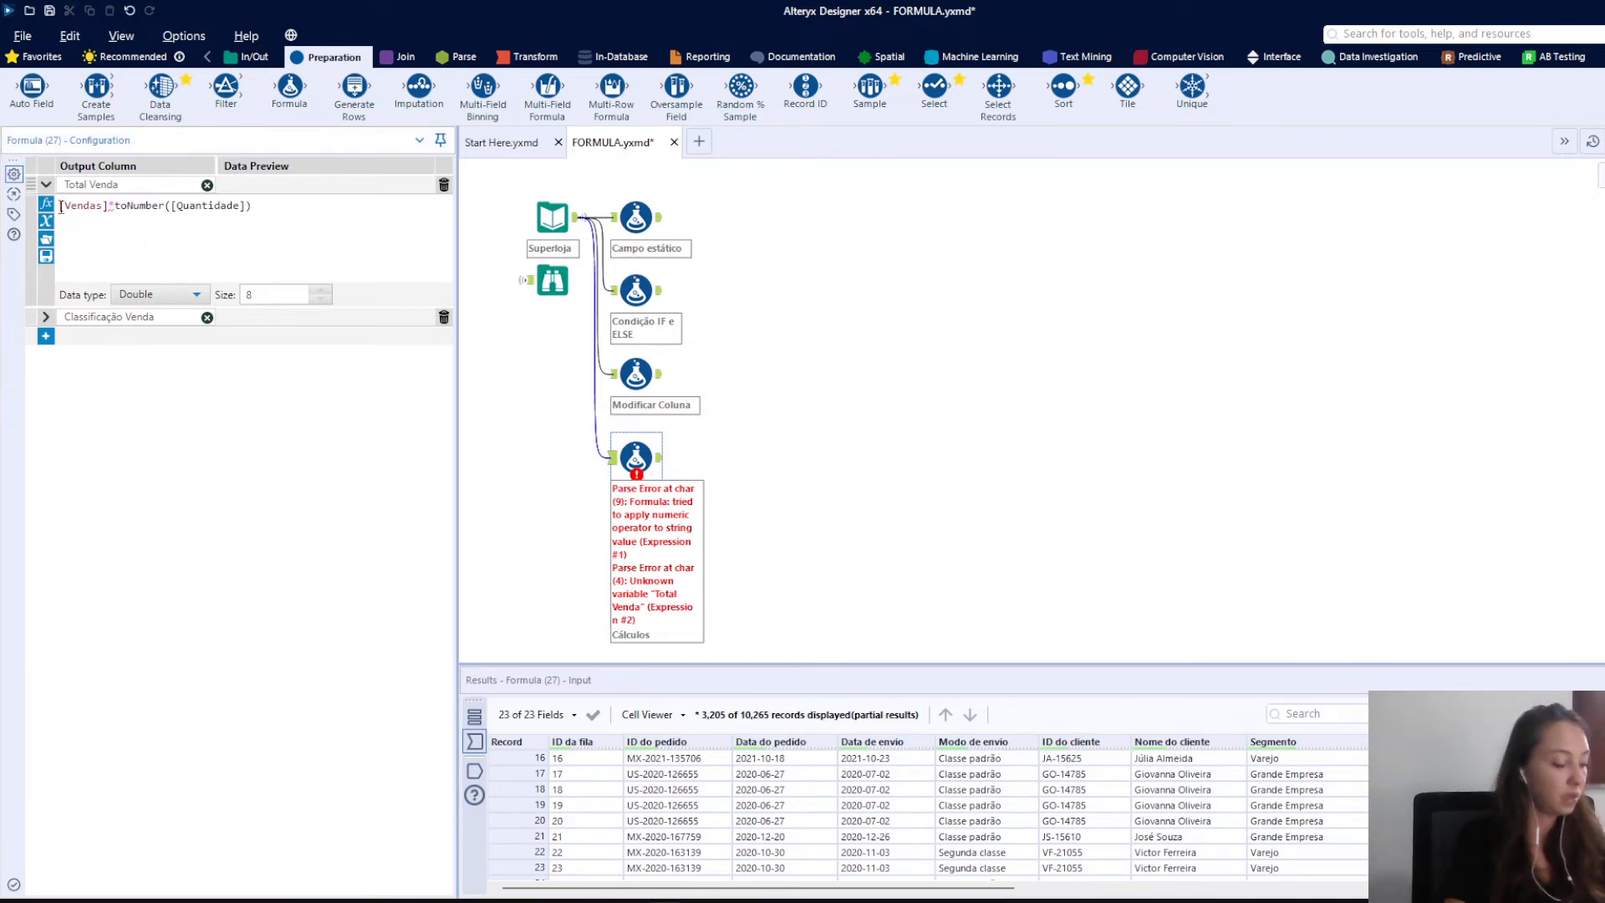
text(tonumber()
key(Escape)
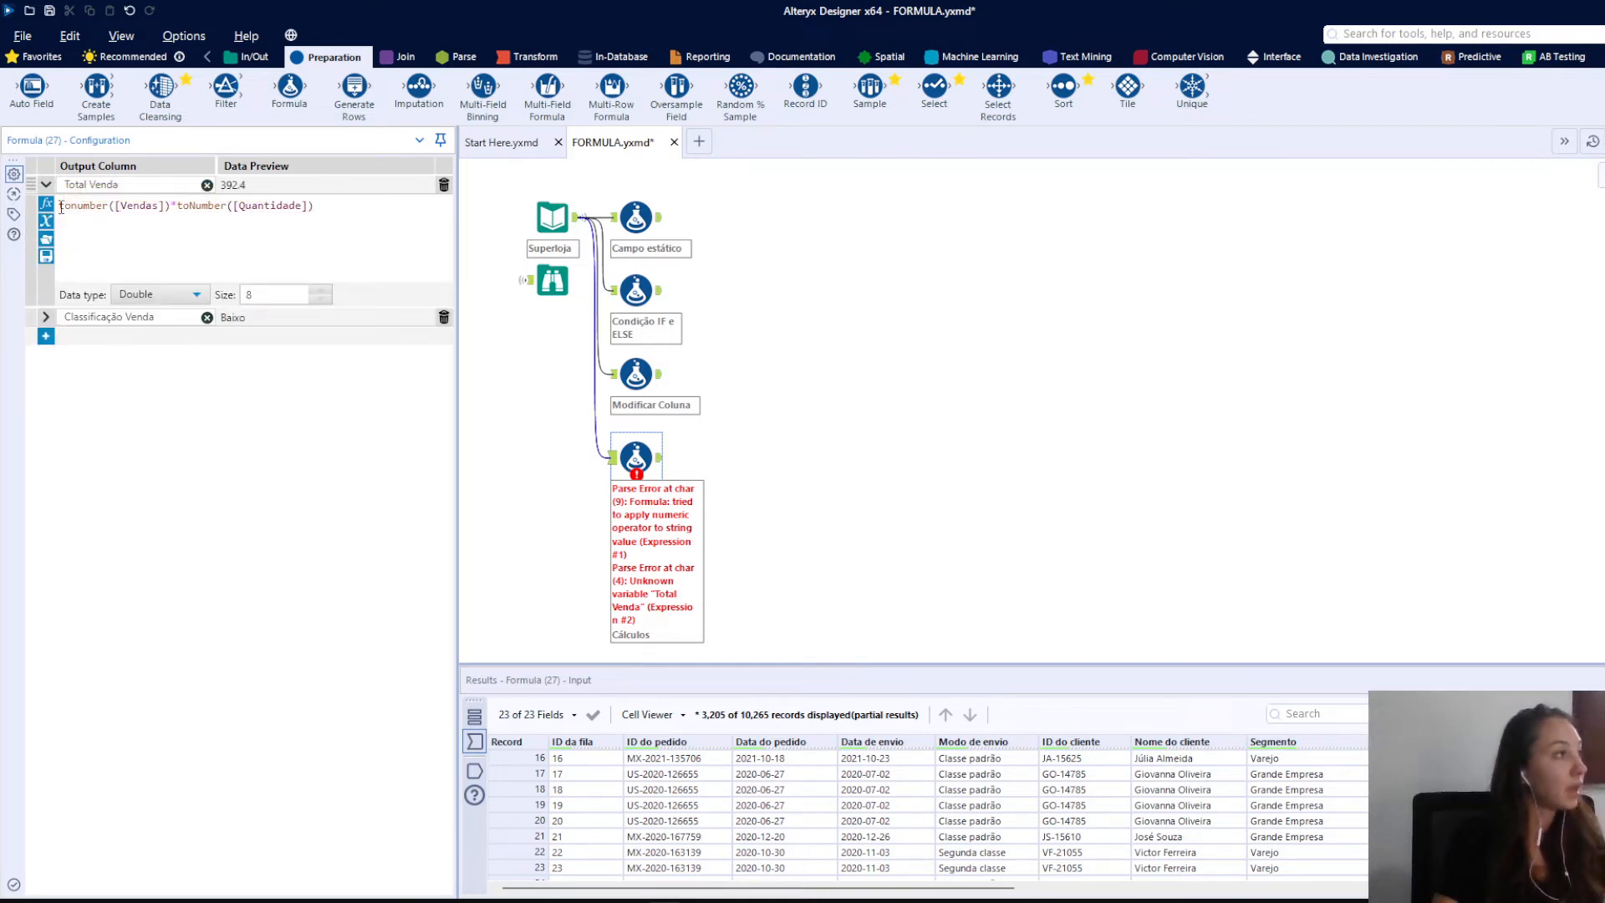
click(817, 315)
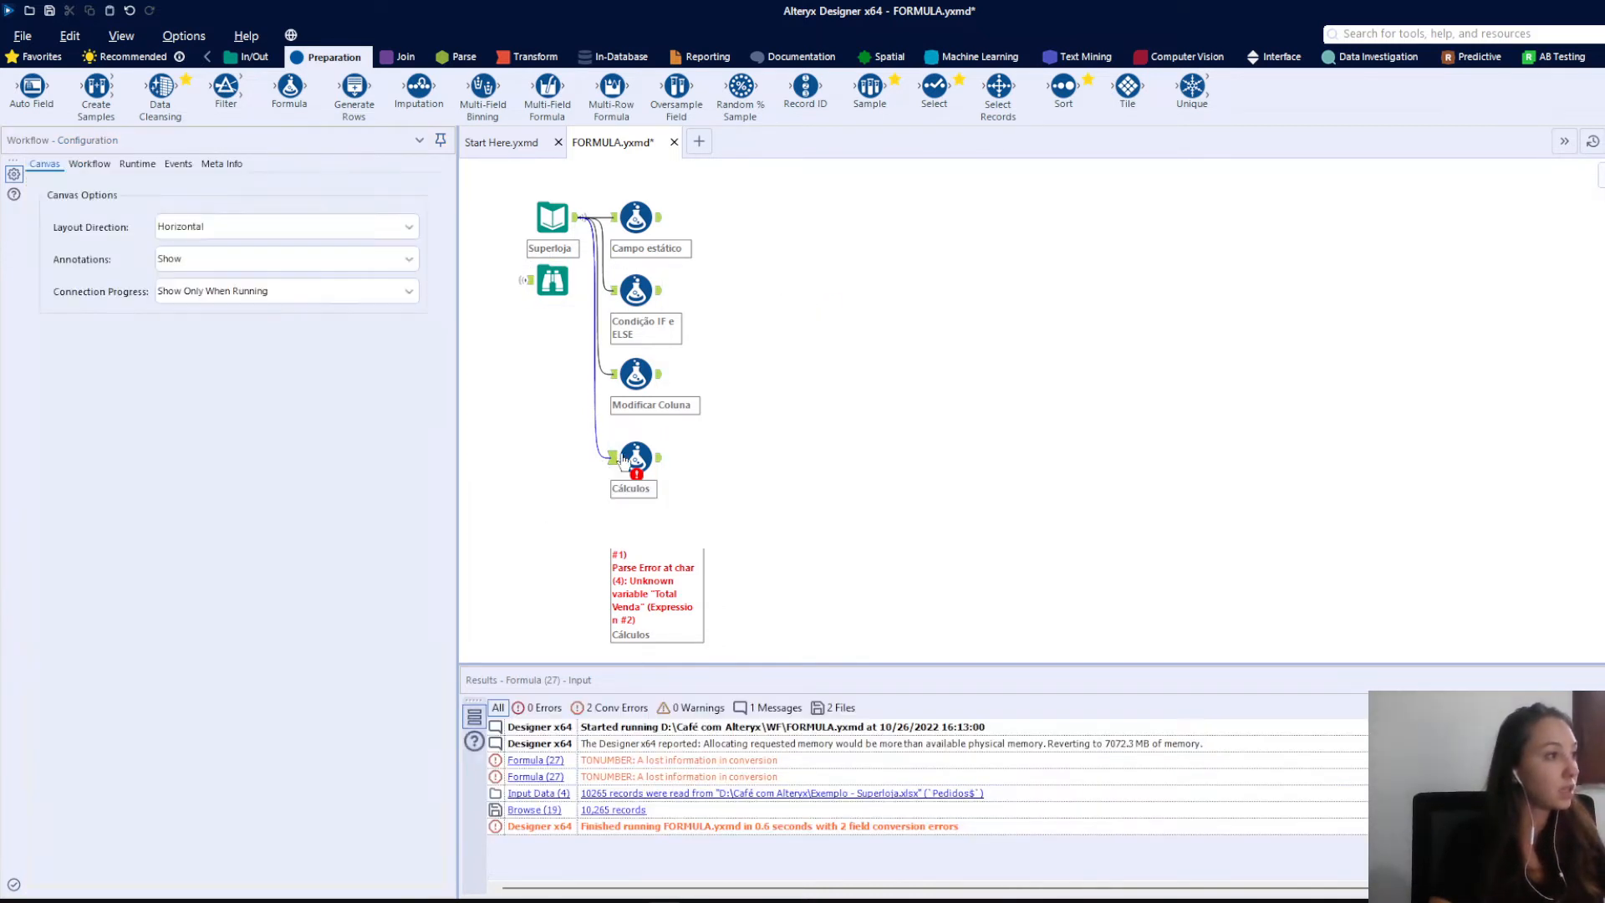
click(622, 459)
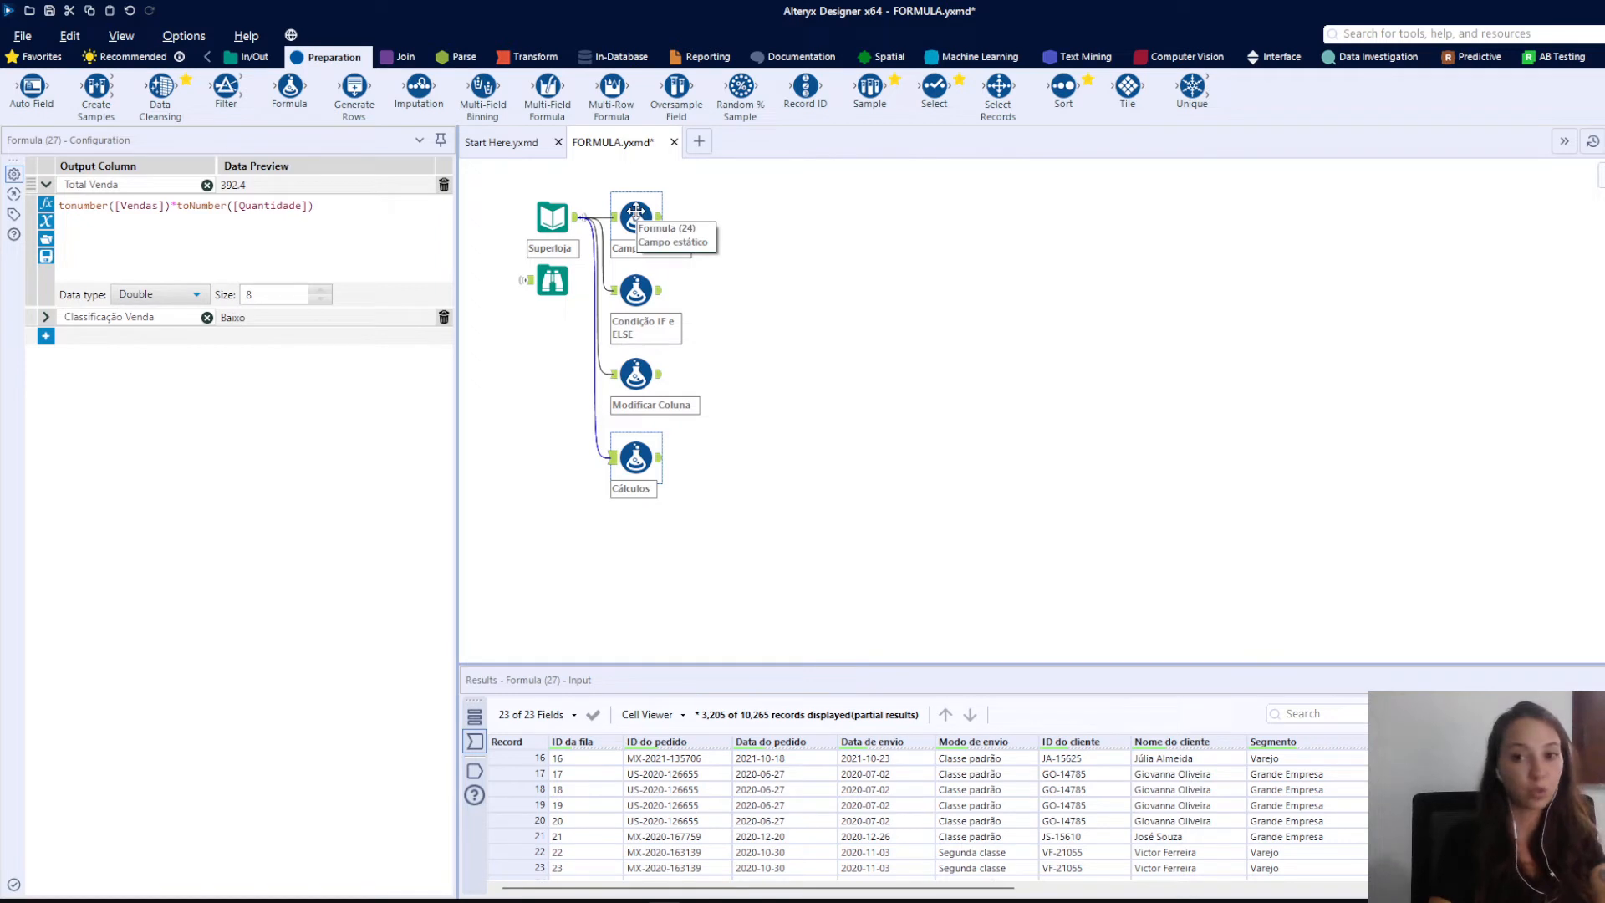
Add three blank expressions to the Cálculos tool and delete them again
click(45, 336)
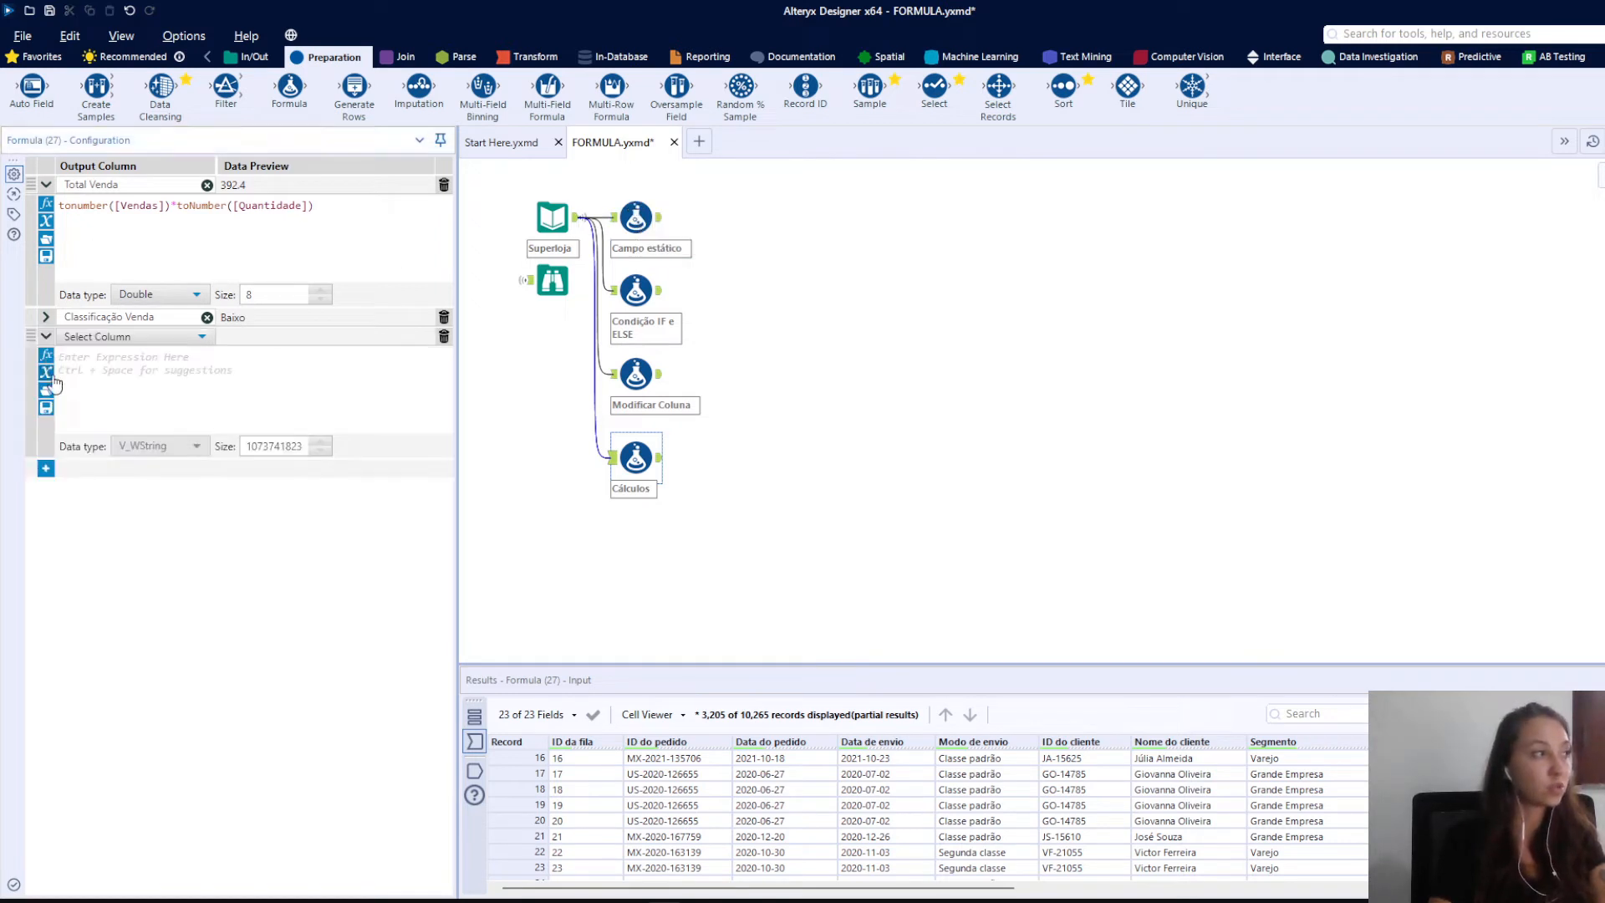
click(46, 468)
click(46, 600)
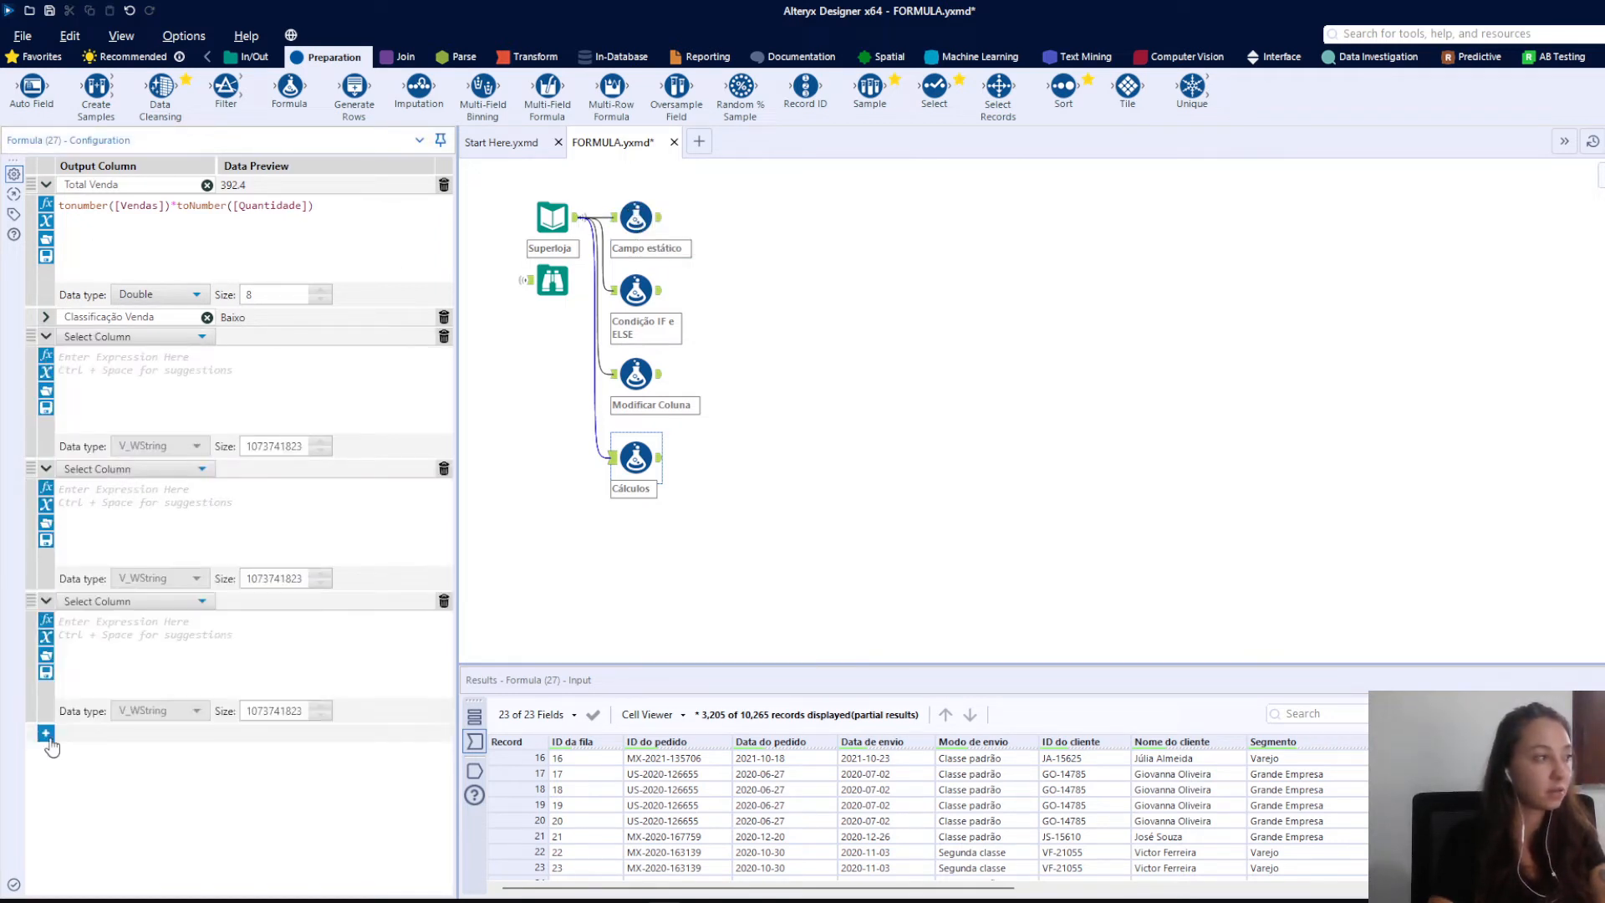
click(444, 601)
click(444, 468)
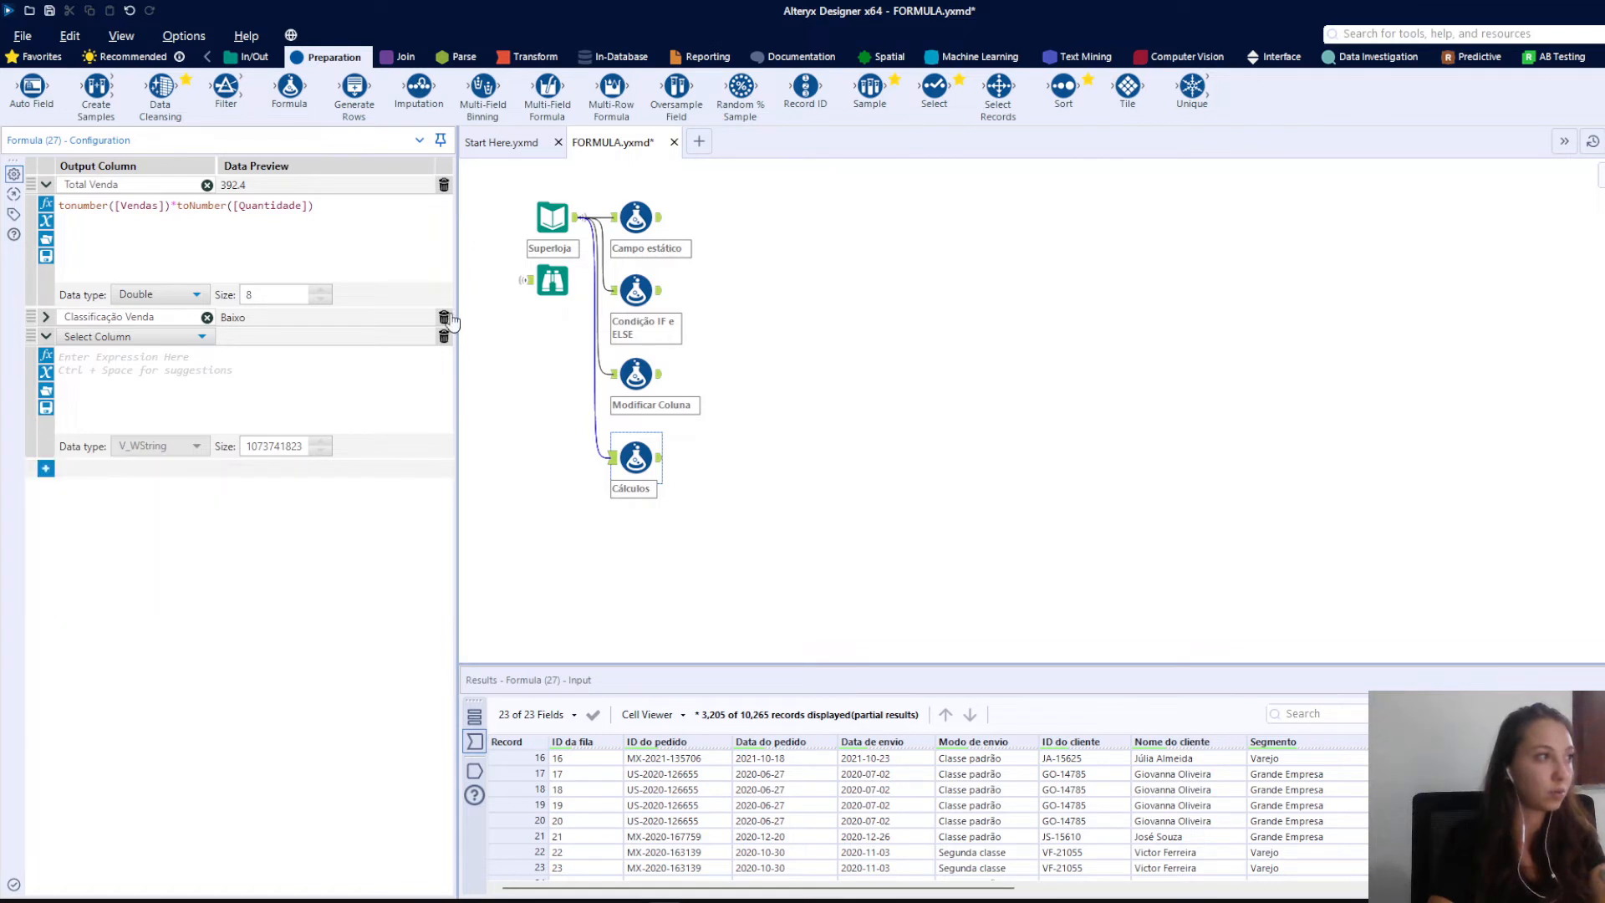
click(444, 336)
Examine the Classificação Venda IF formula and the Total Venda calculation it depends on
click(46, 317)
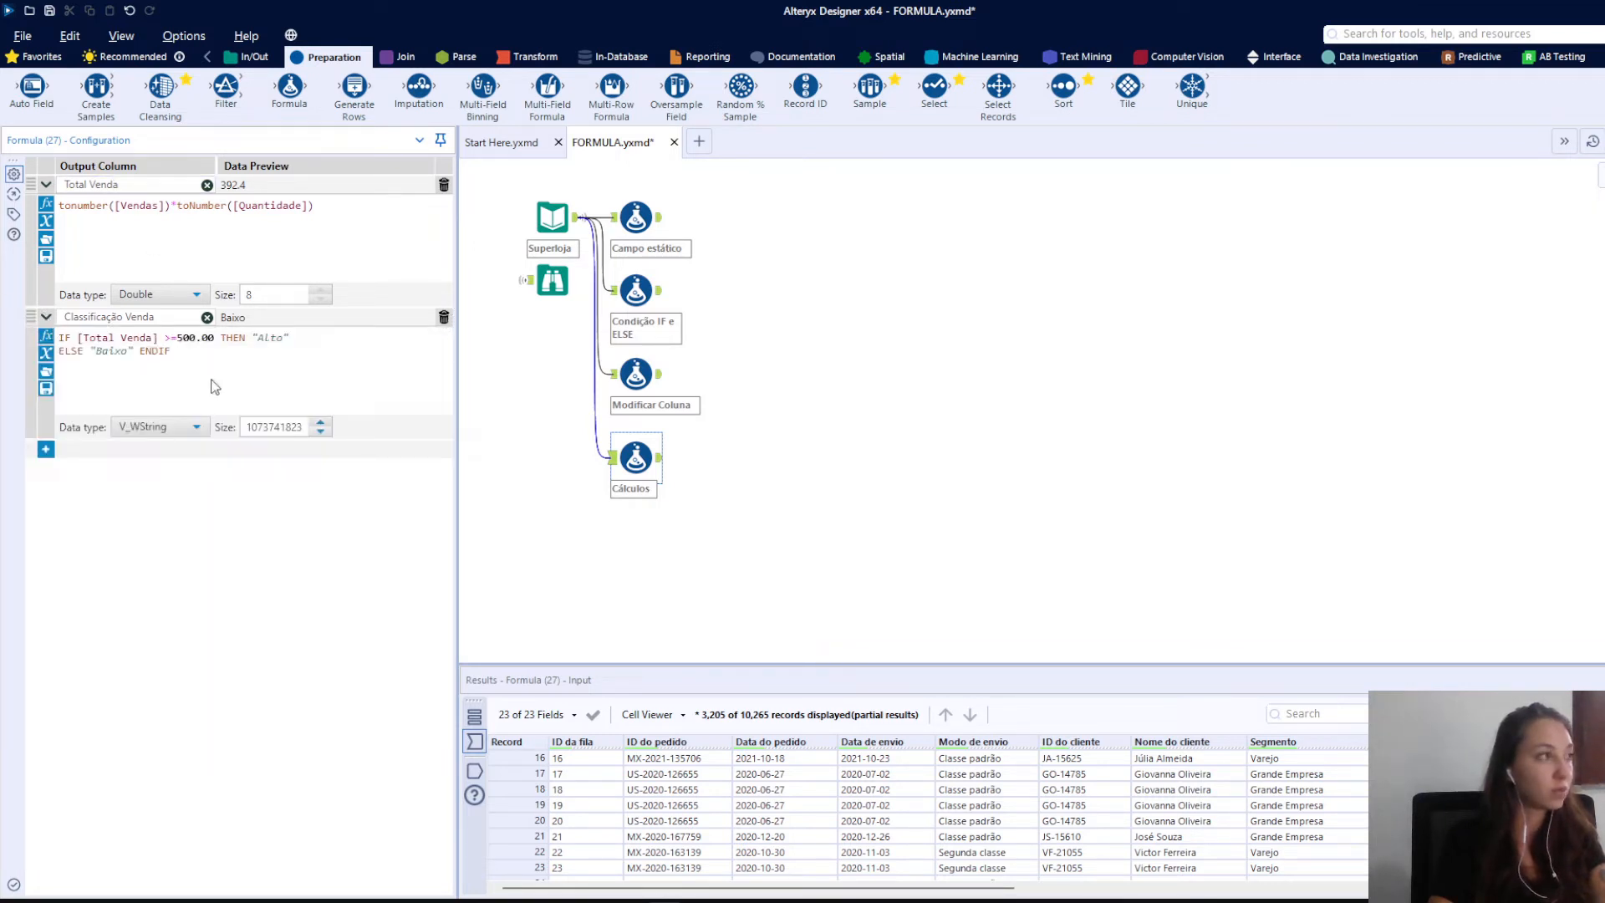
click(160, 318)
click(175, 354)
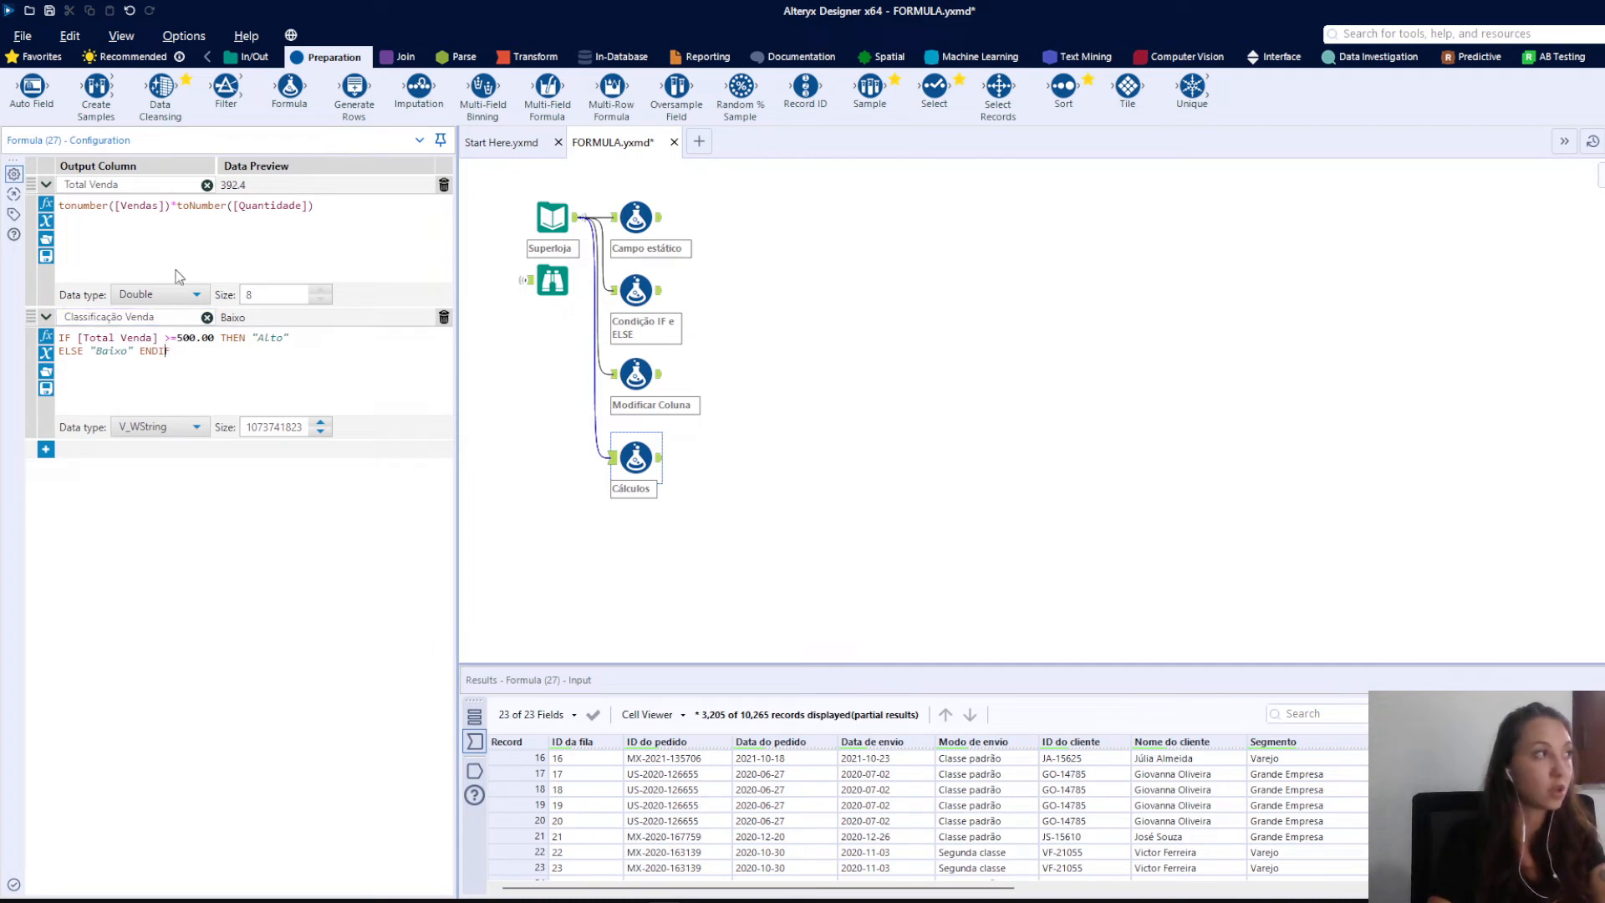
drag(356, 206, 22, 205)
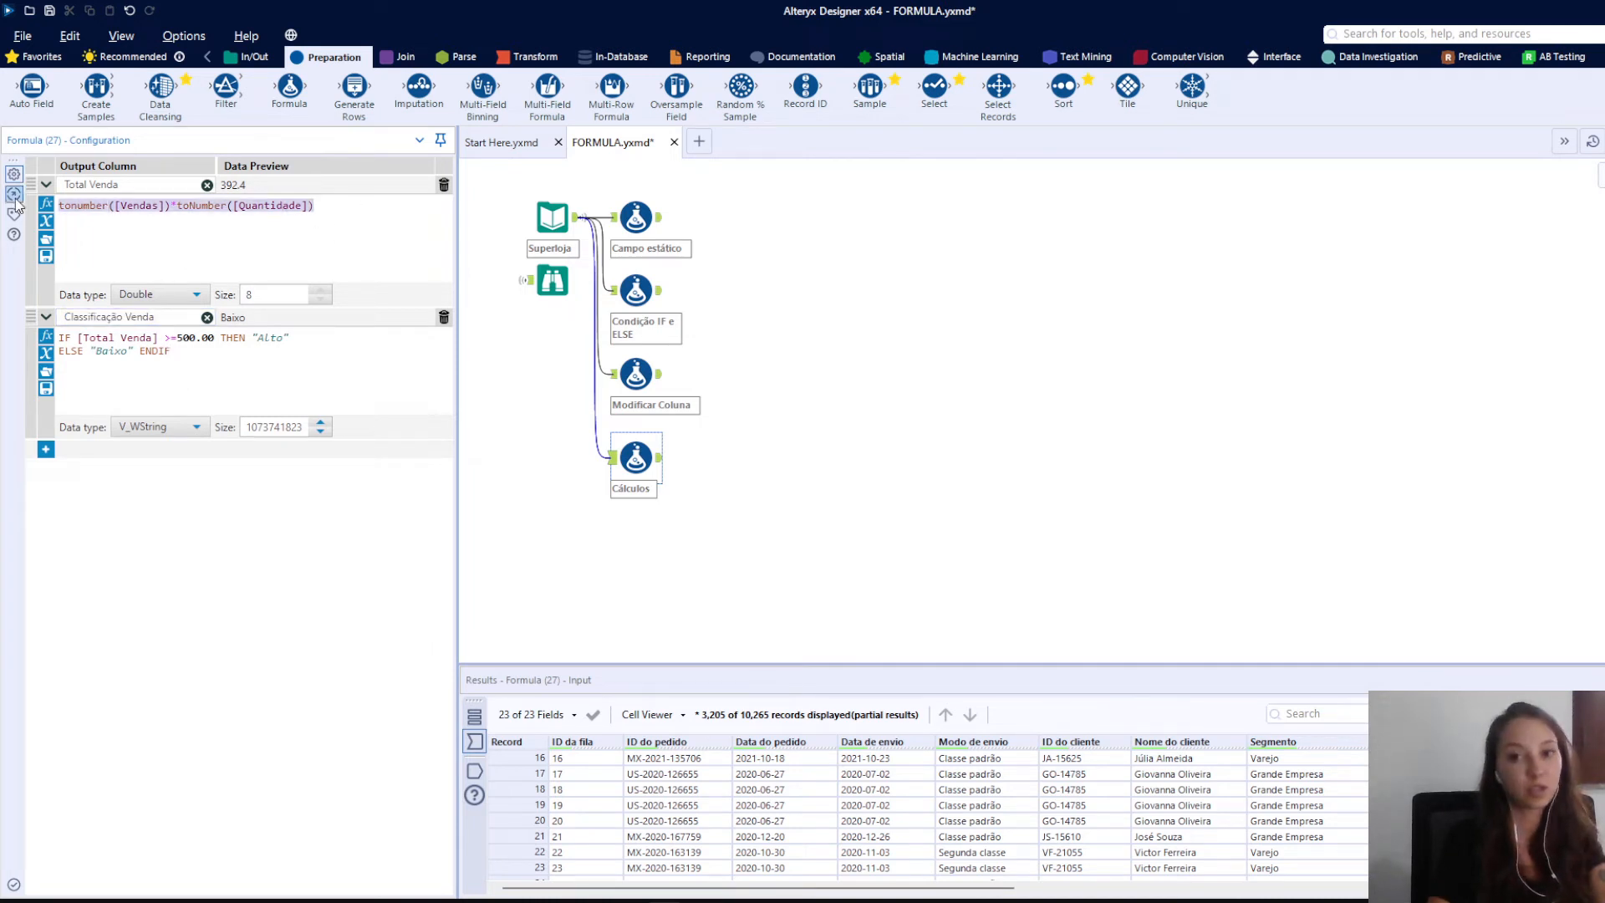
click(278, 249)
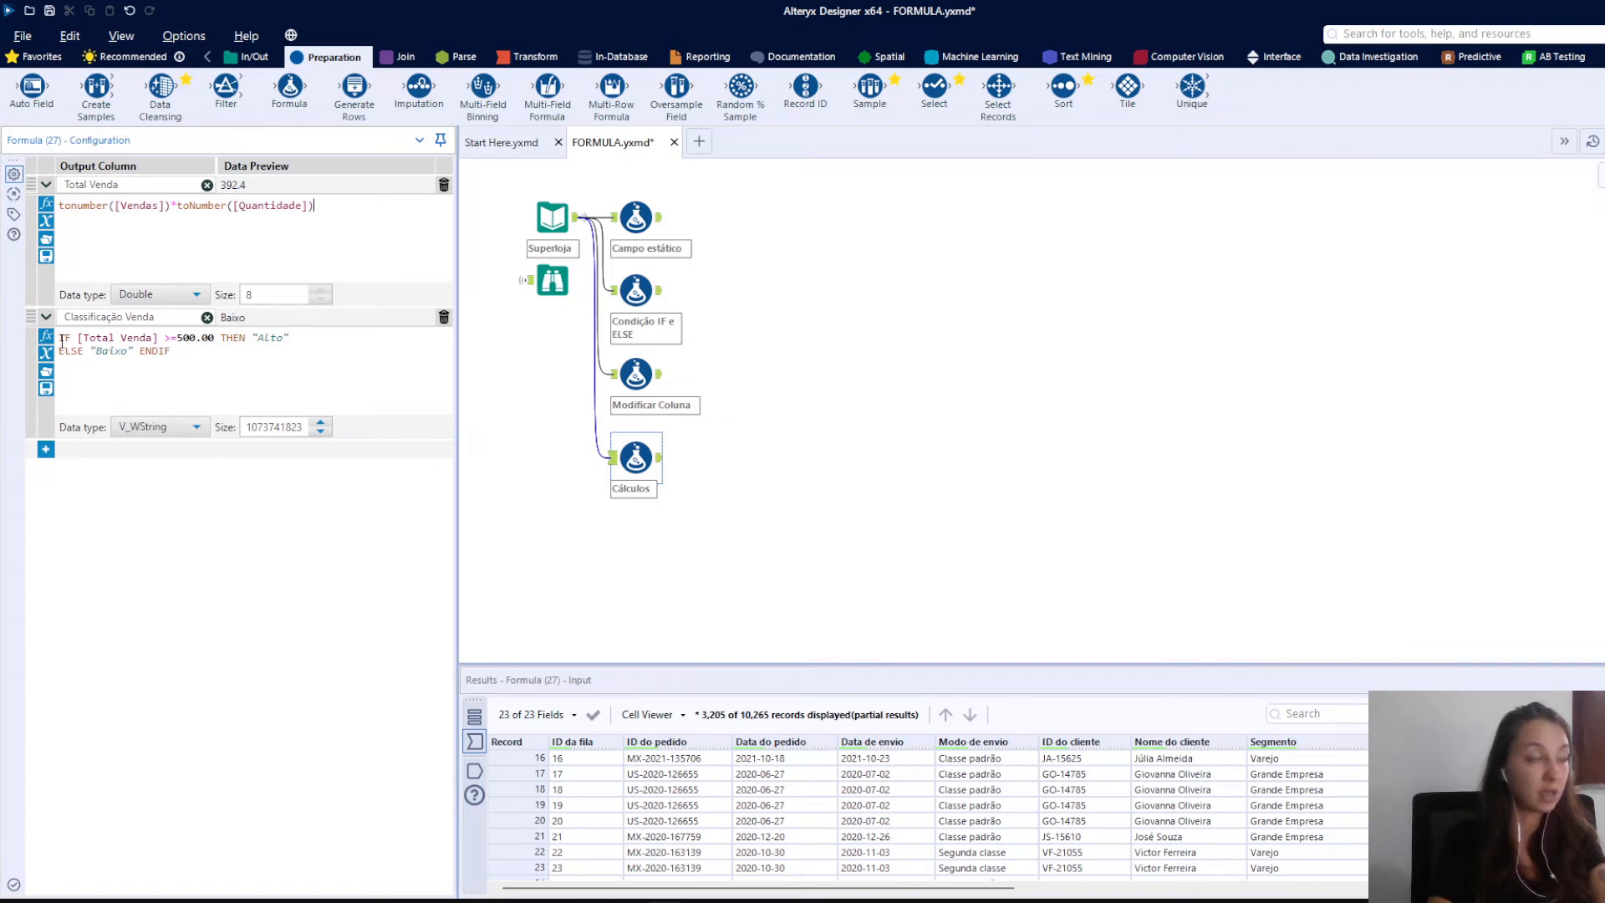
Move the Classificação Venda expression above Total Venda and check the Cálculos tool for errors
mouse_move(30, 318)
mouse_down()
mouse_move(46, 209)
mouse_move(37, 284)
mouse_move(31, 187)
mouse_move(35, 326)
mouse_up()
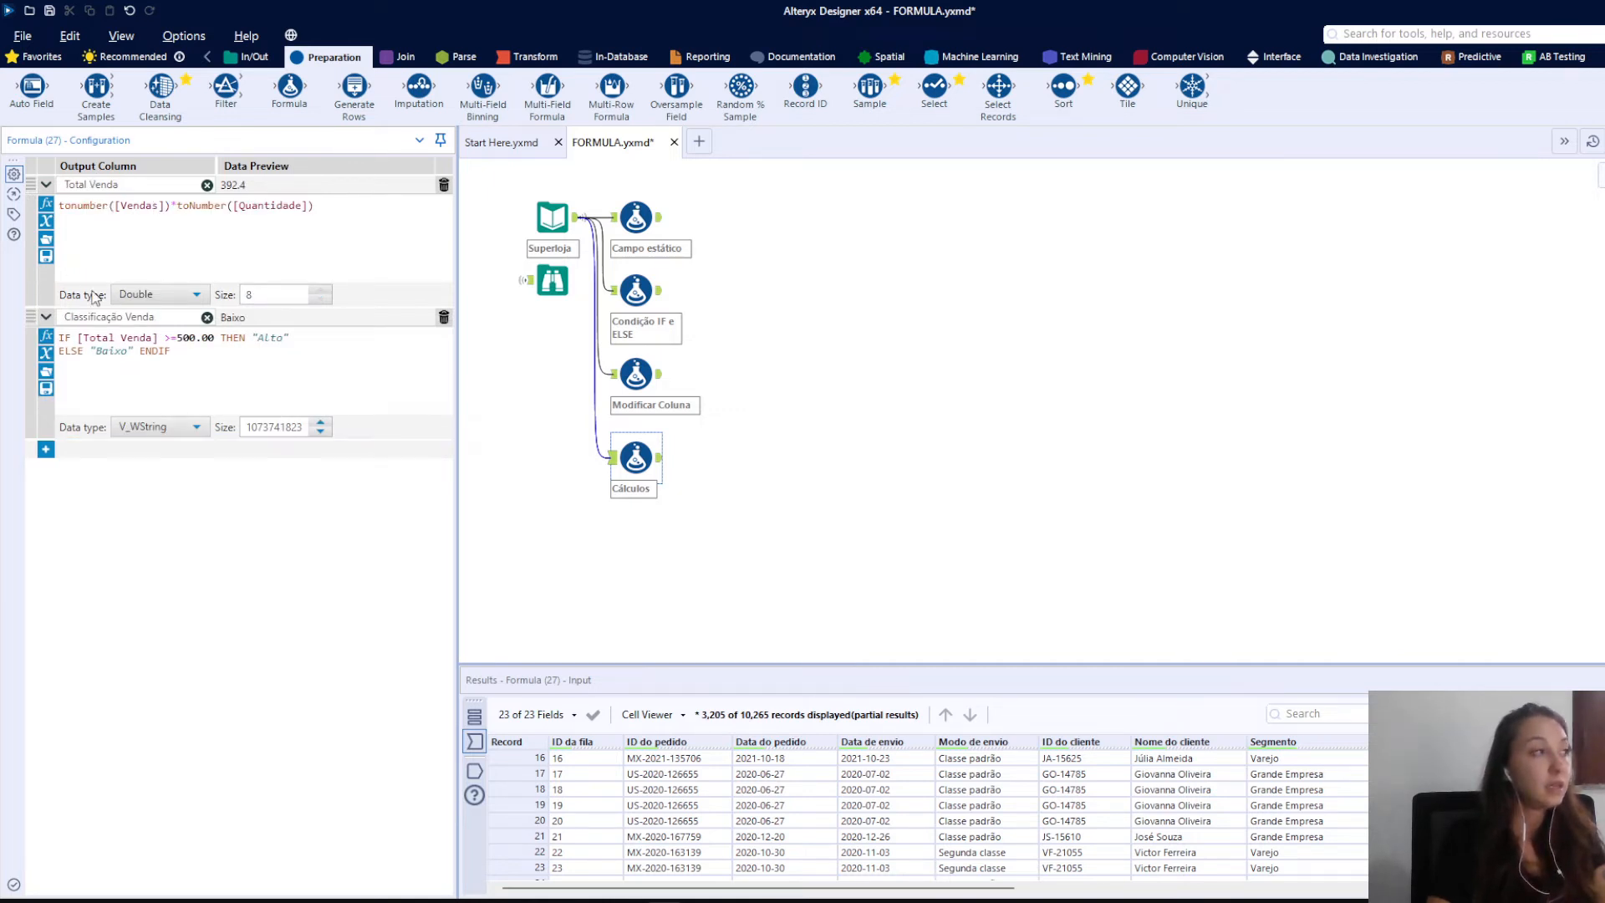
drag(25, 327, 31, 269)
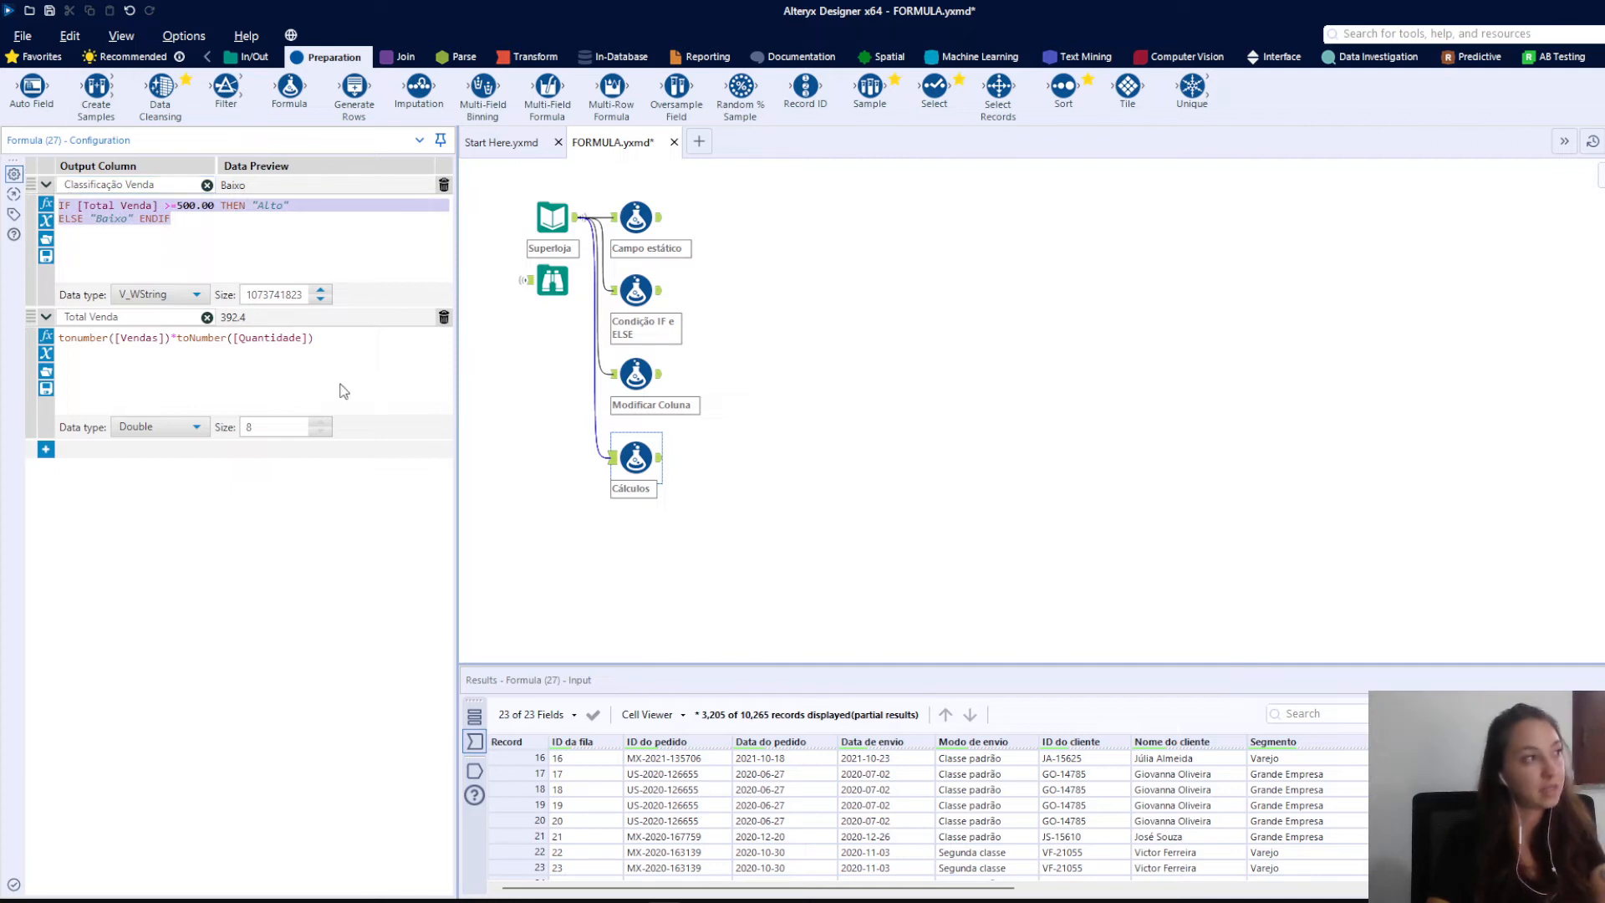
click(364, 341)
drag(364, 341, 57, 334)
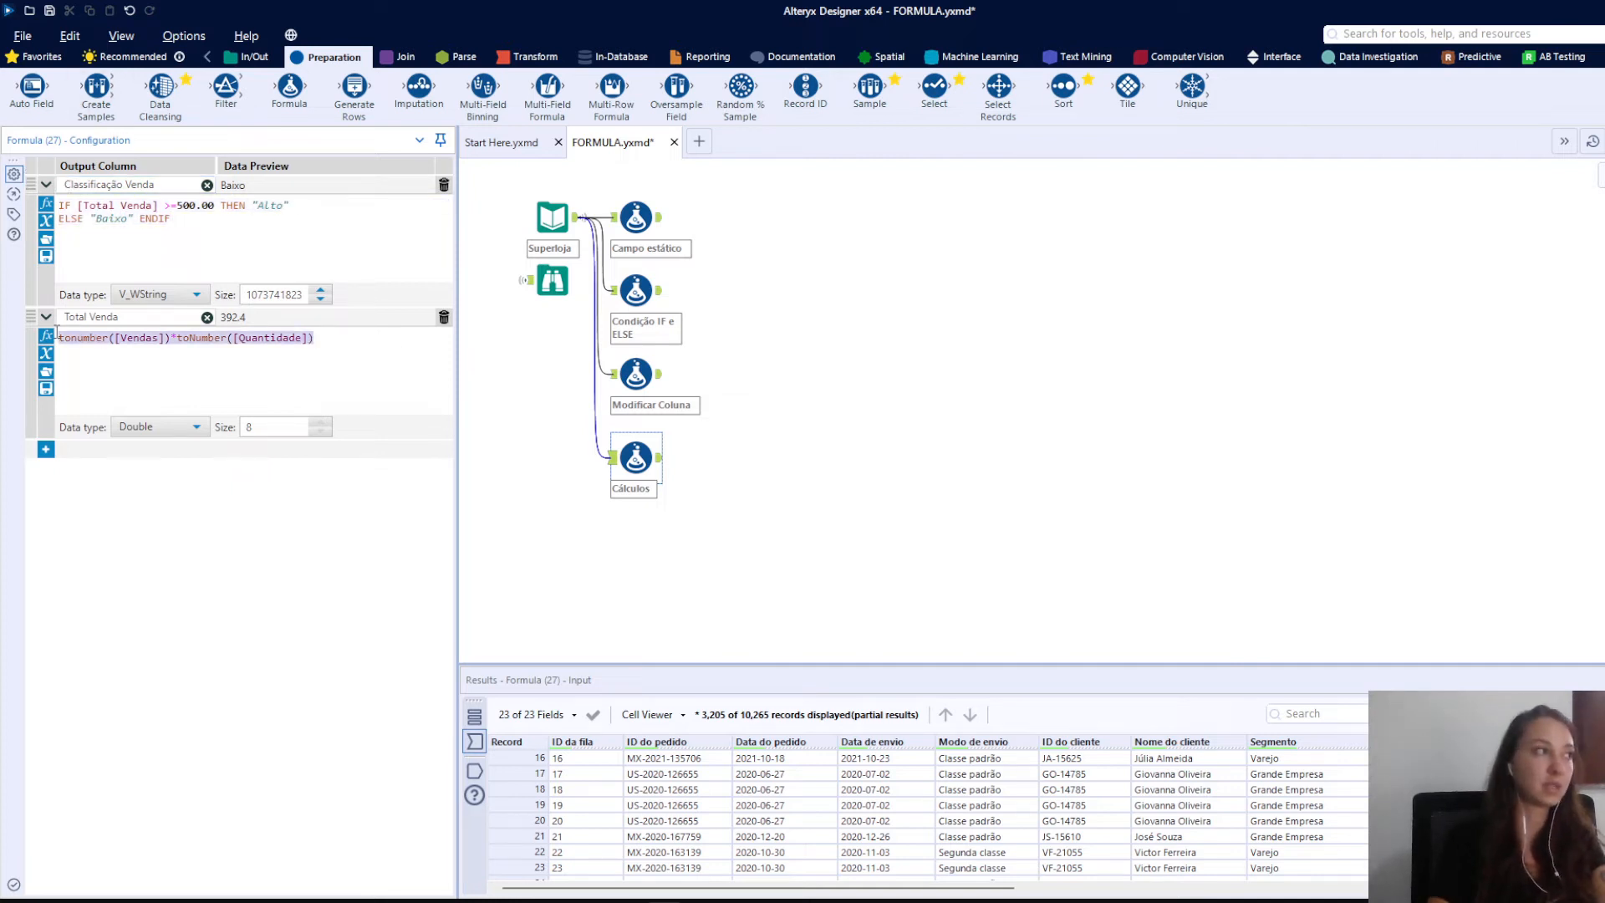
double_click(123, 206)
click(234, 239)
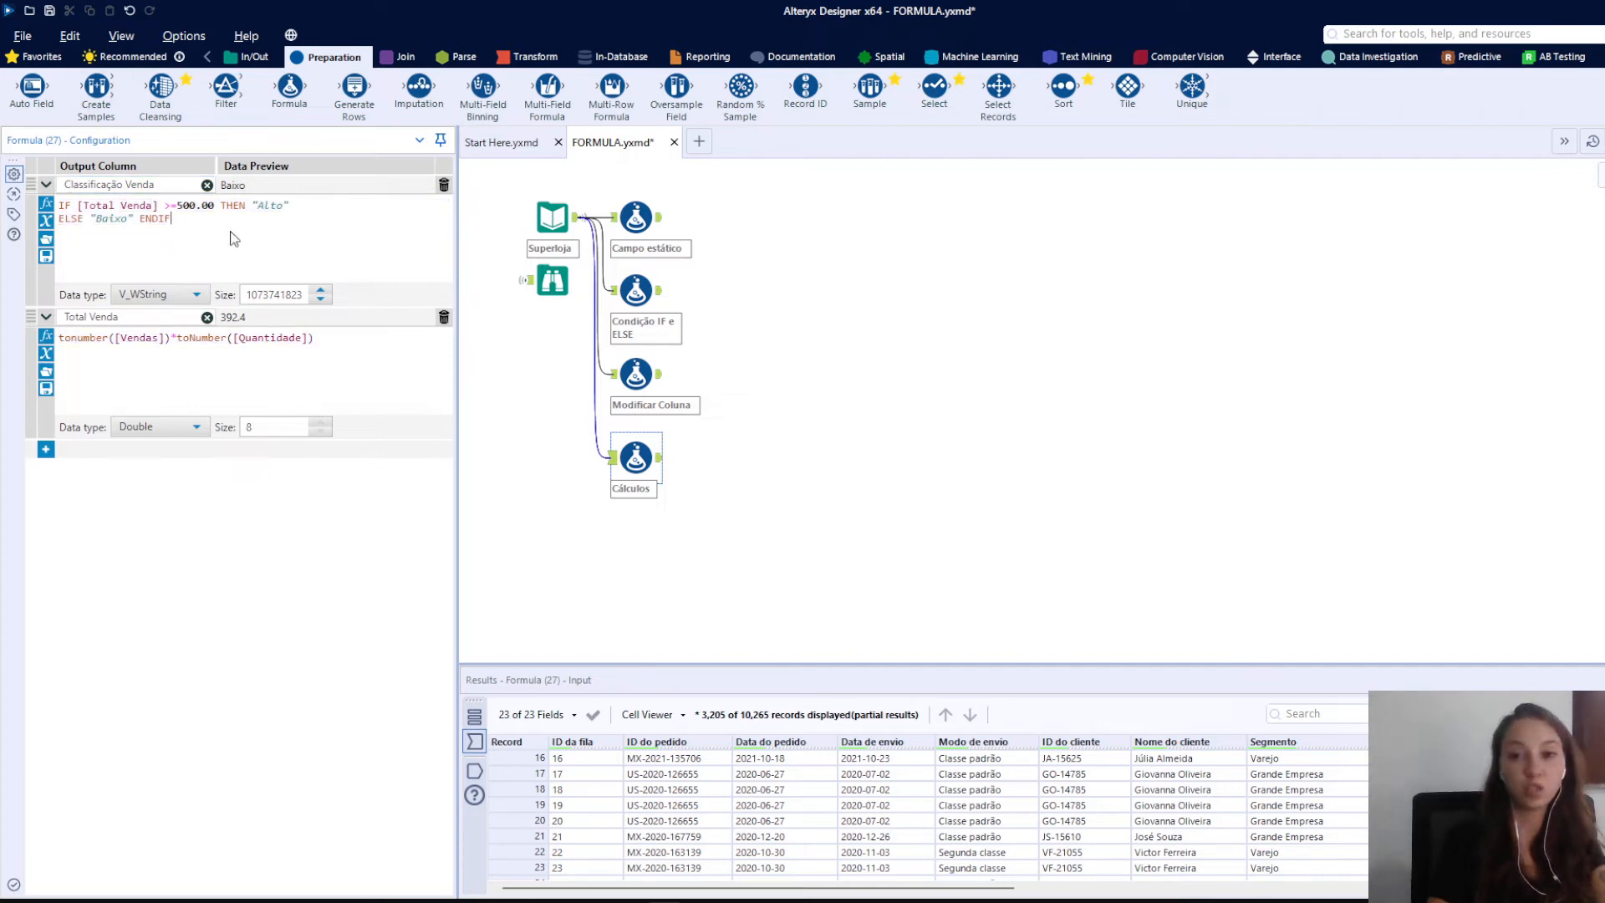
click(894, 451)
click(636, 457)
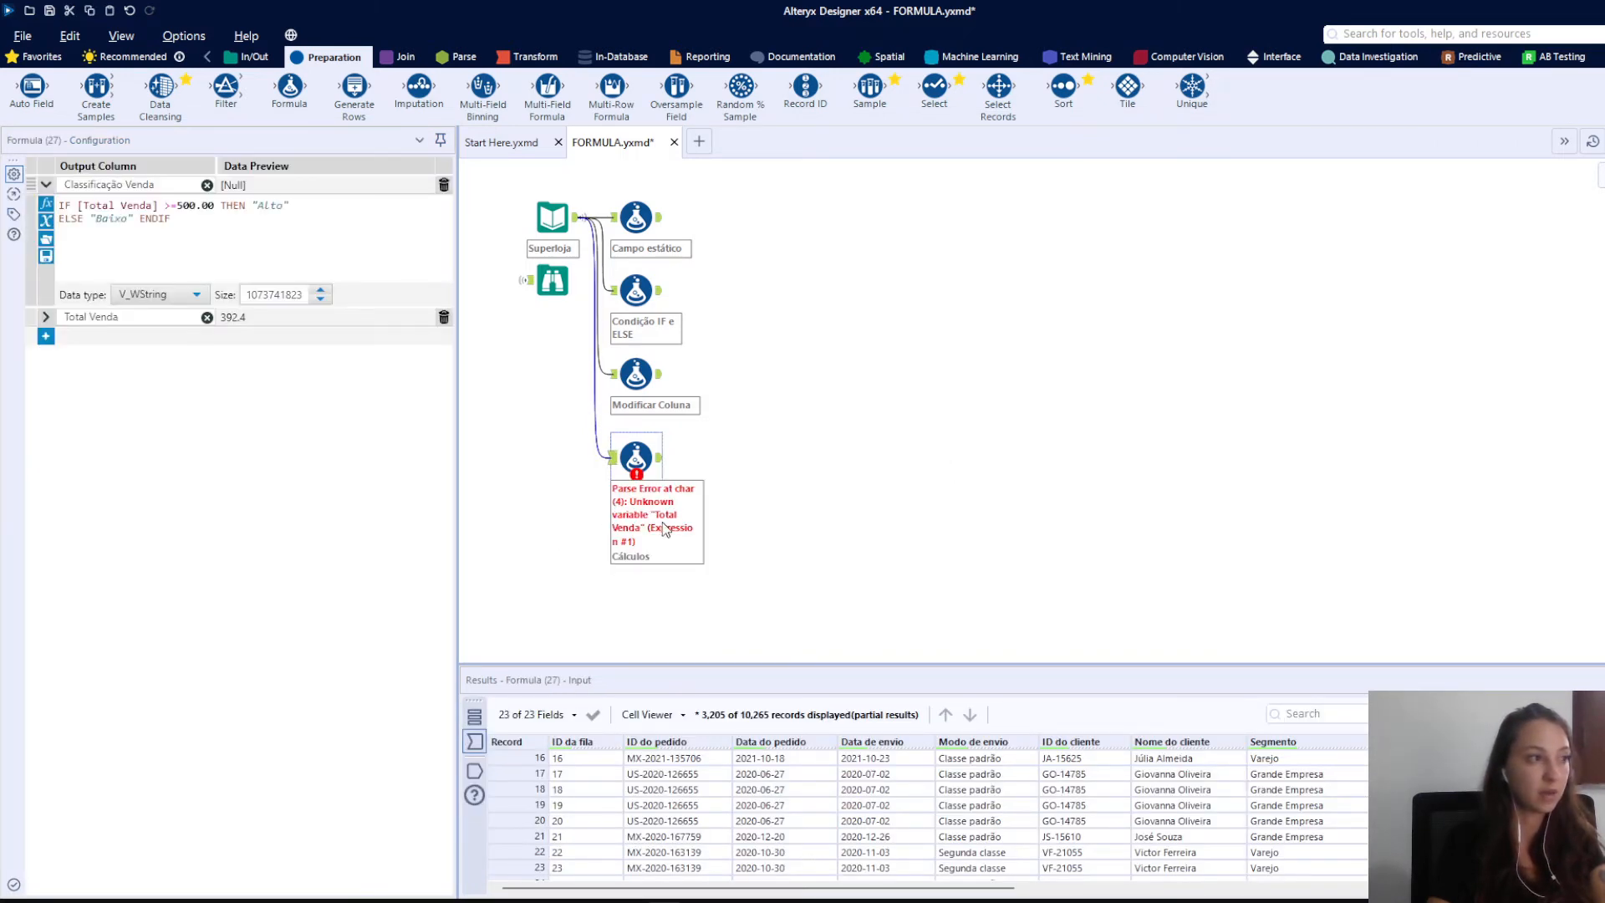
Move the Classificação Venda expression back below Total Venda and reopen the Cálculos configuration
drag(31, 184, 37, 332)
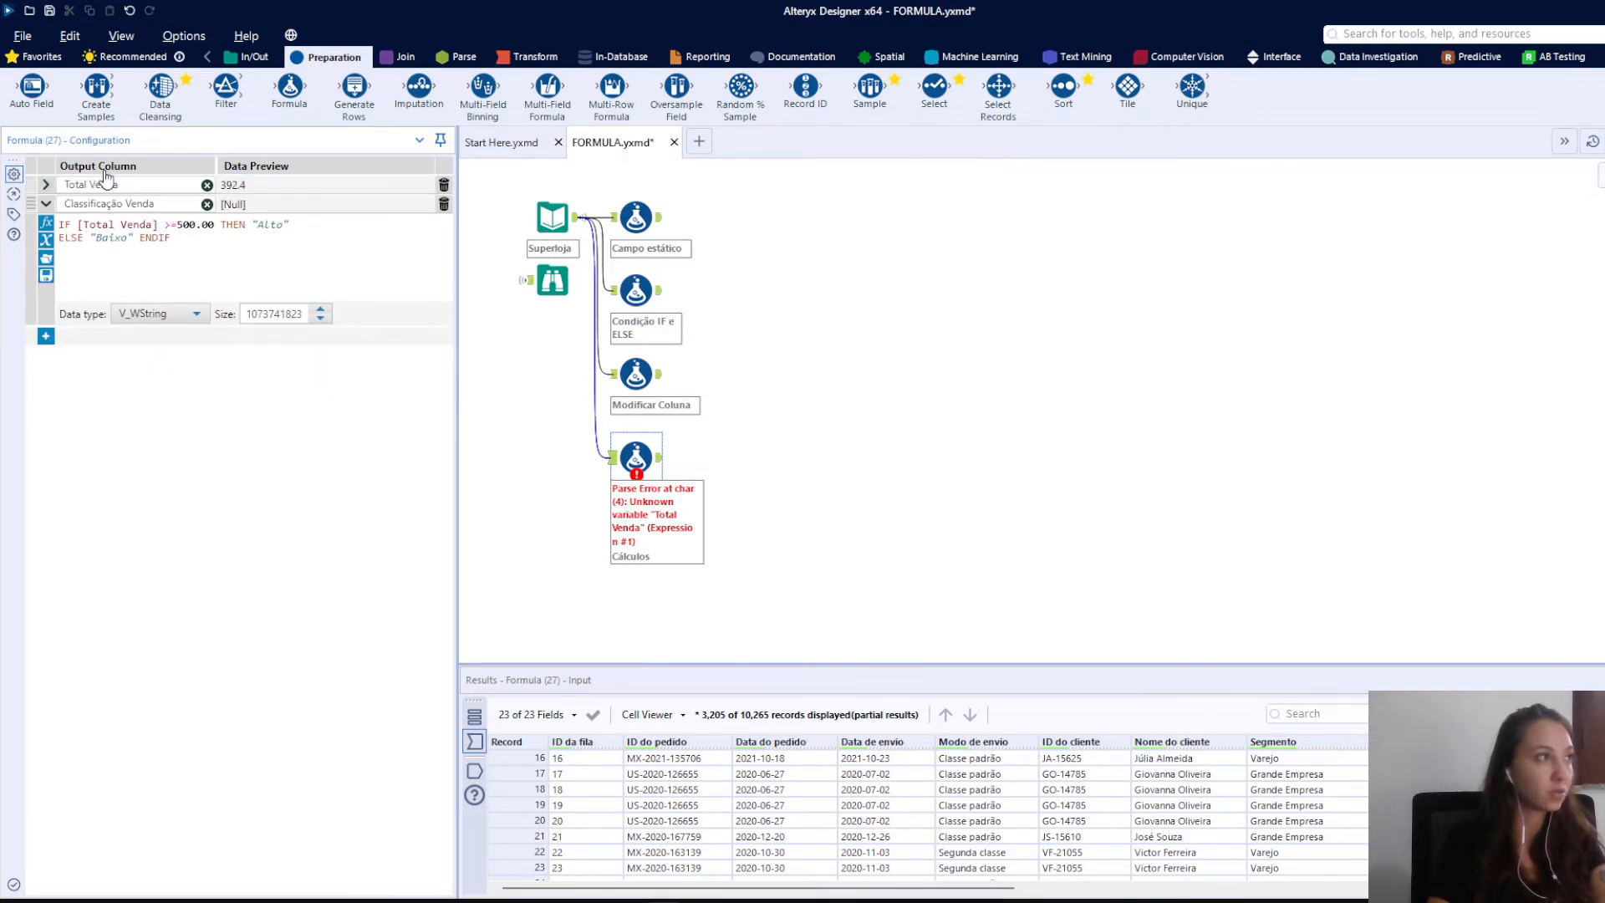
click(46, 184)
click(860, 456)
key(ctrl+r)
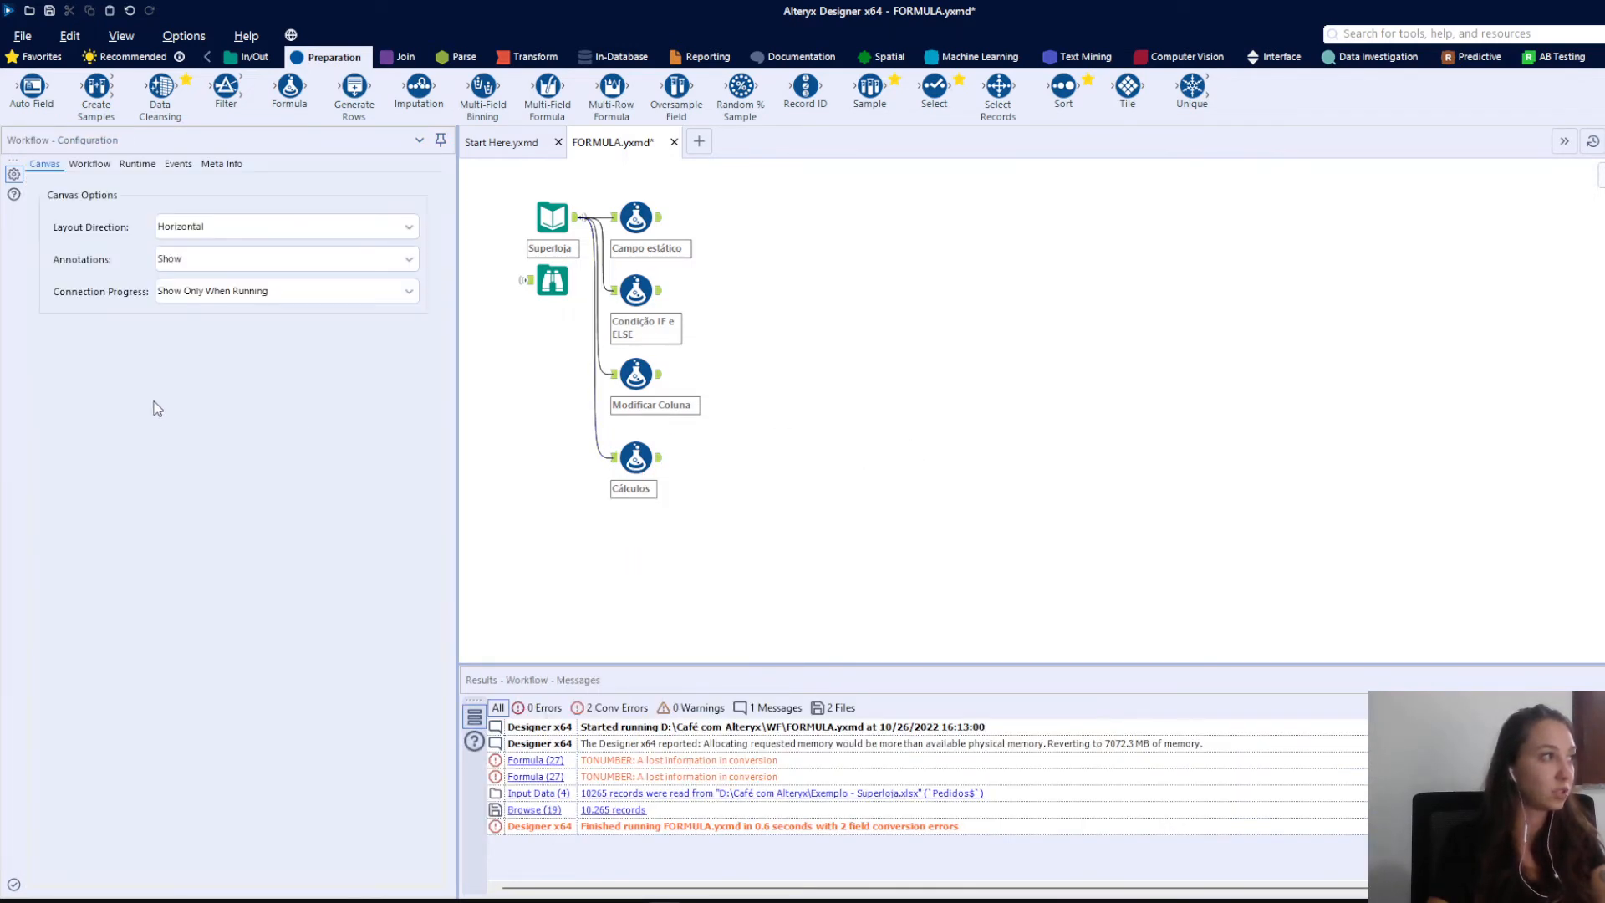
click(625, 462)
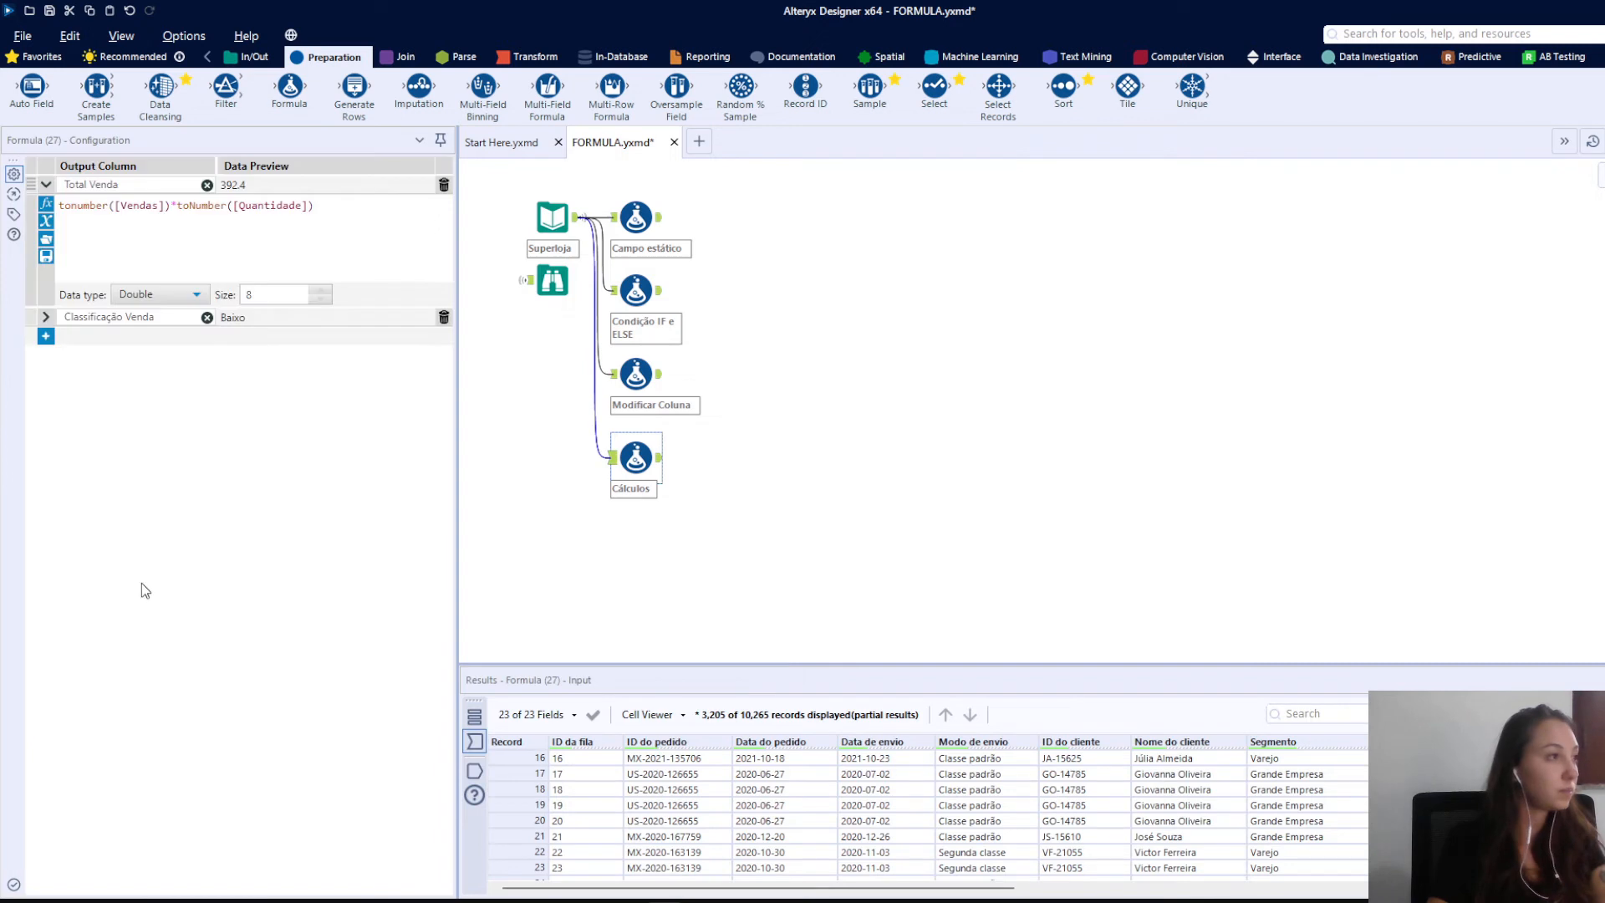
Save the Classificação Venda IF formula as a reusable expression named Expressão
click(46, 318)
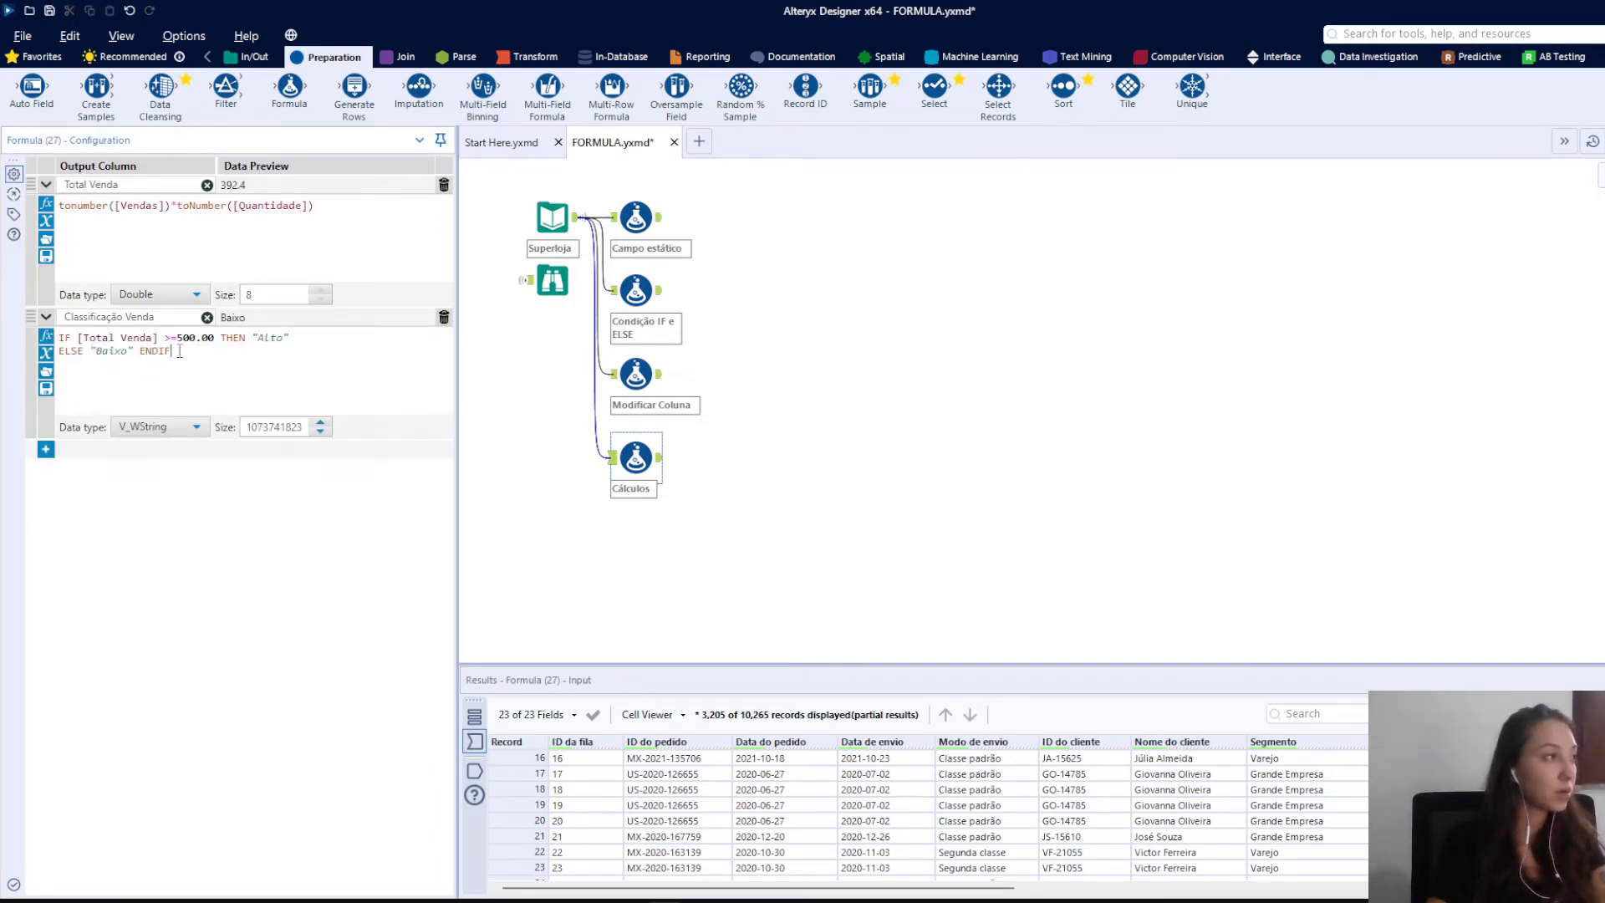
click(46, 389)
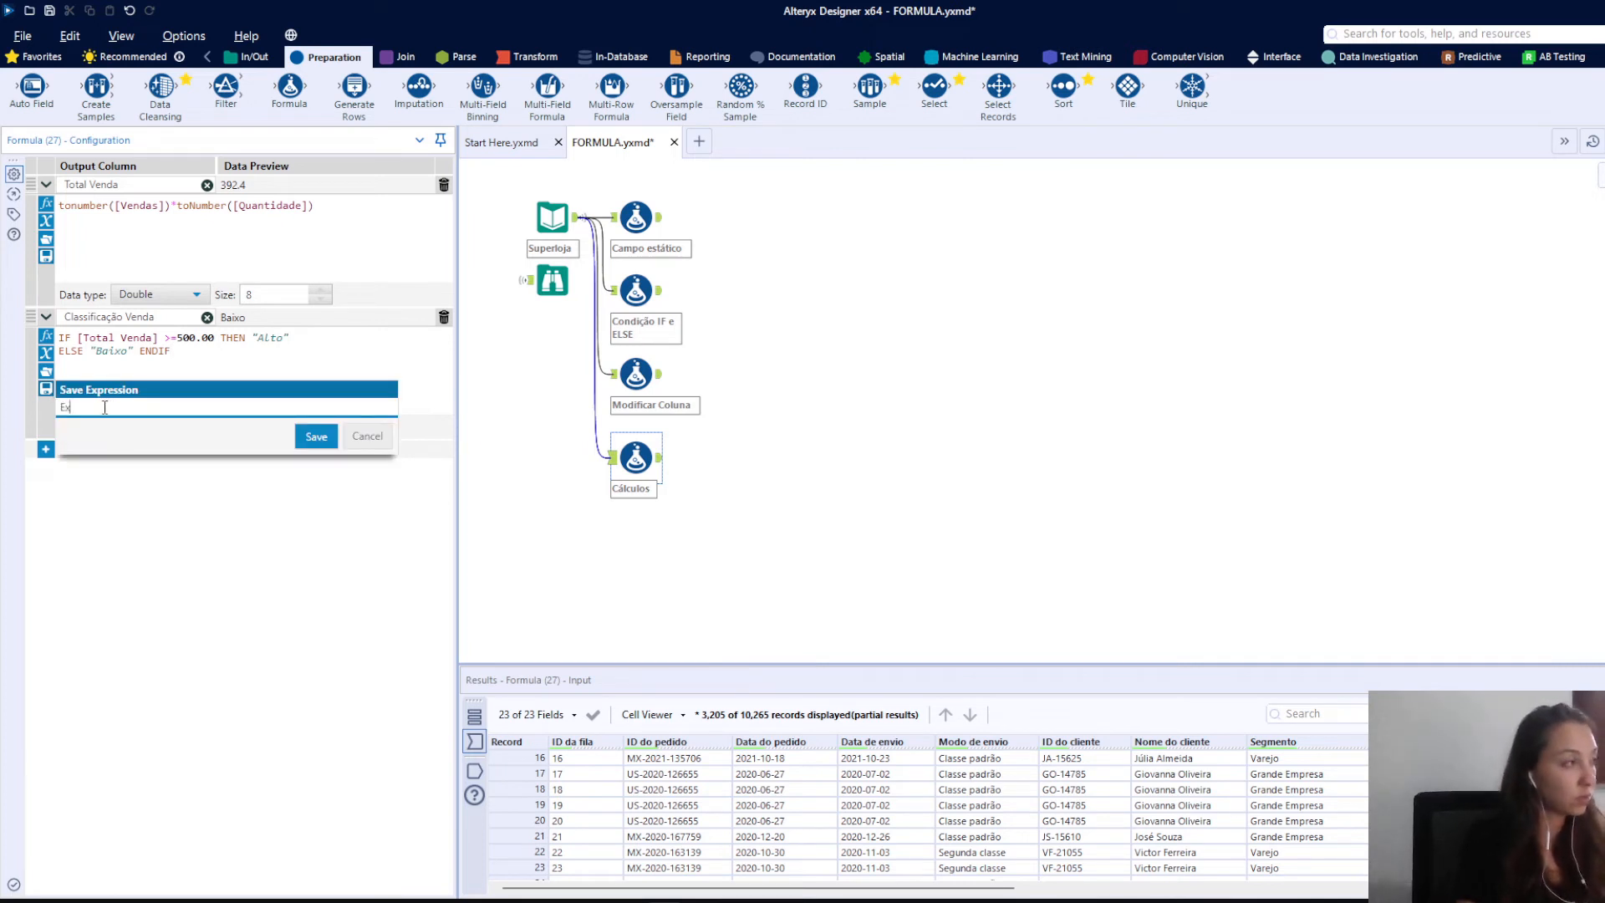
click(316, 435)
Add a third expression to the Cálculos tool and fill it with the saved expression Expressão
click(47, 449)
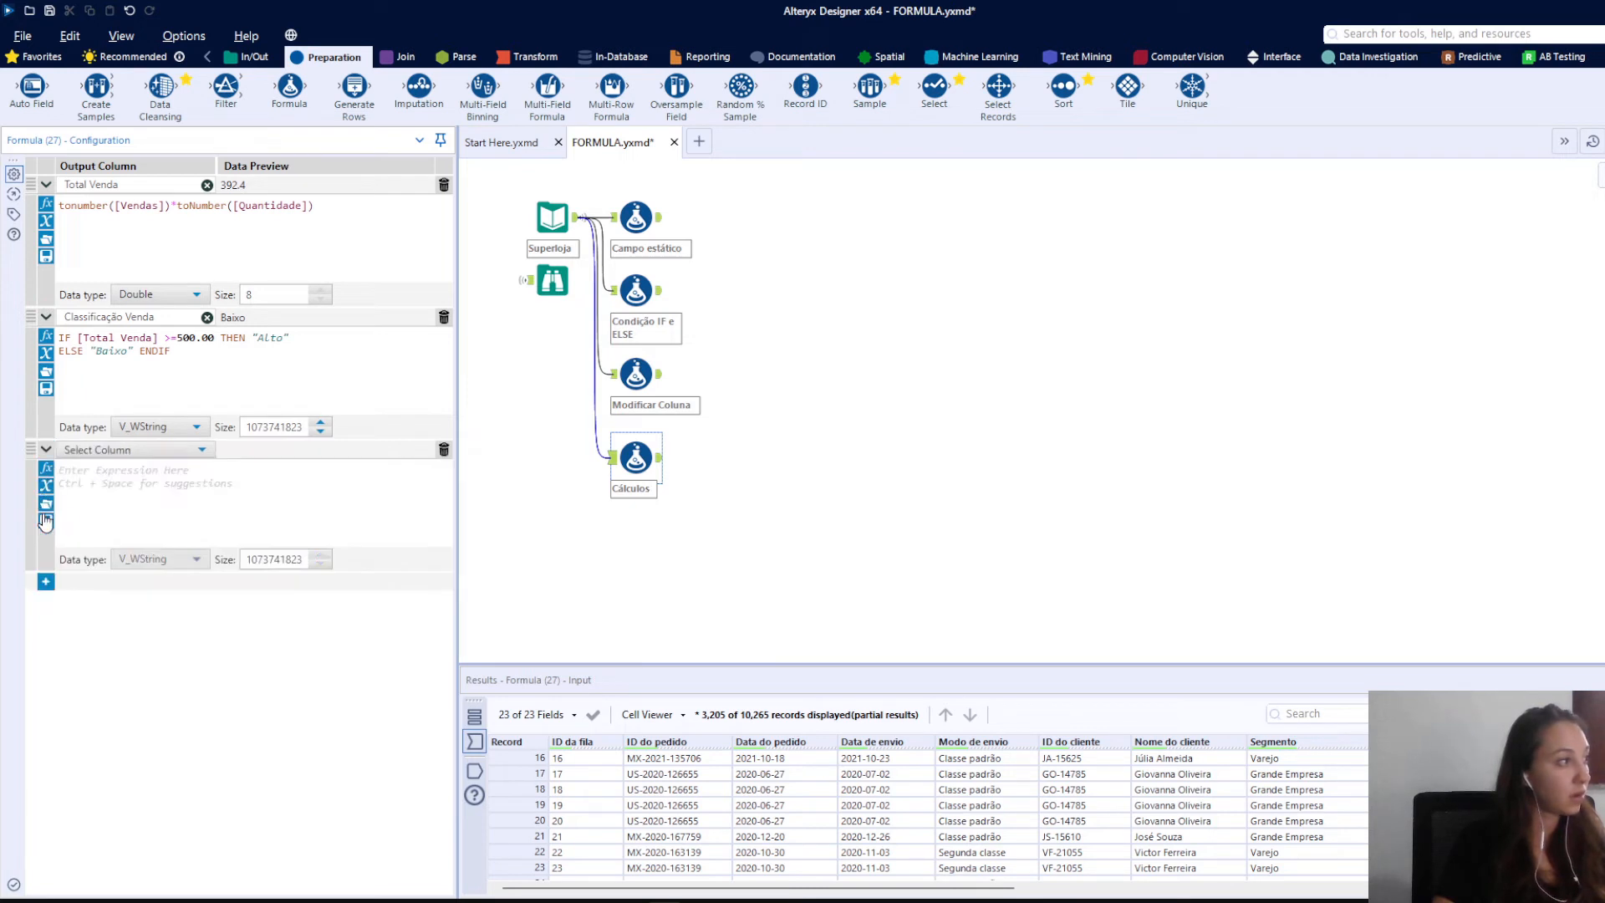
click(46, 504)
click(63, 728)
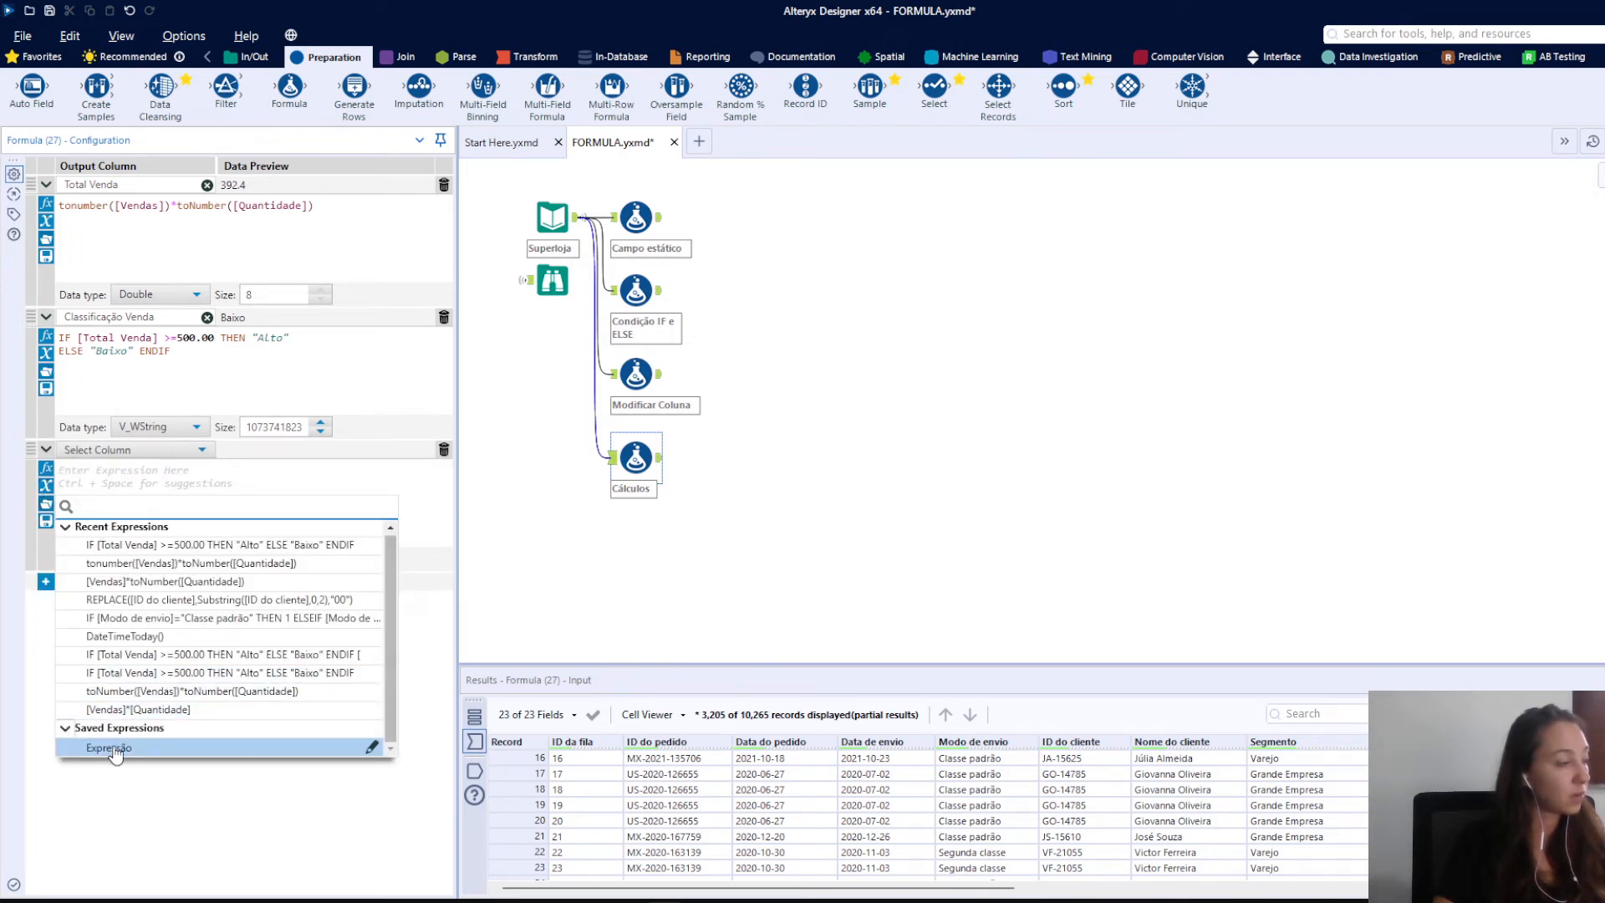
click(117, 748)
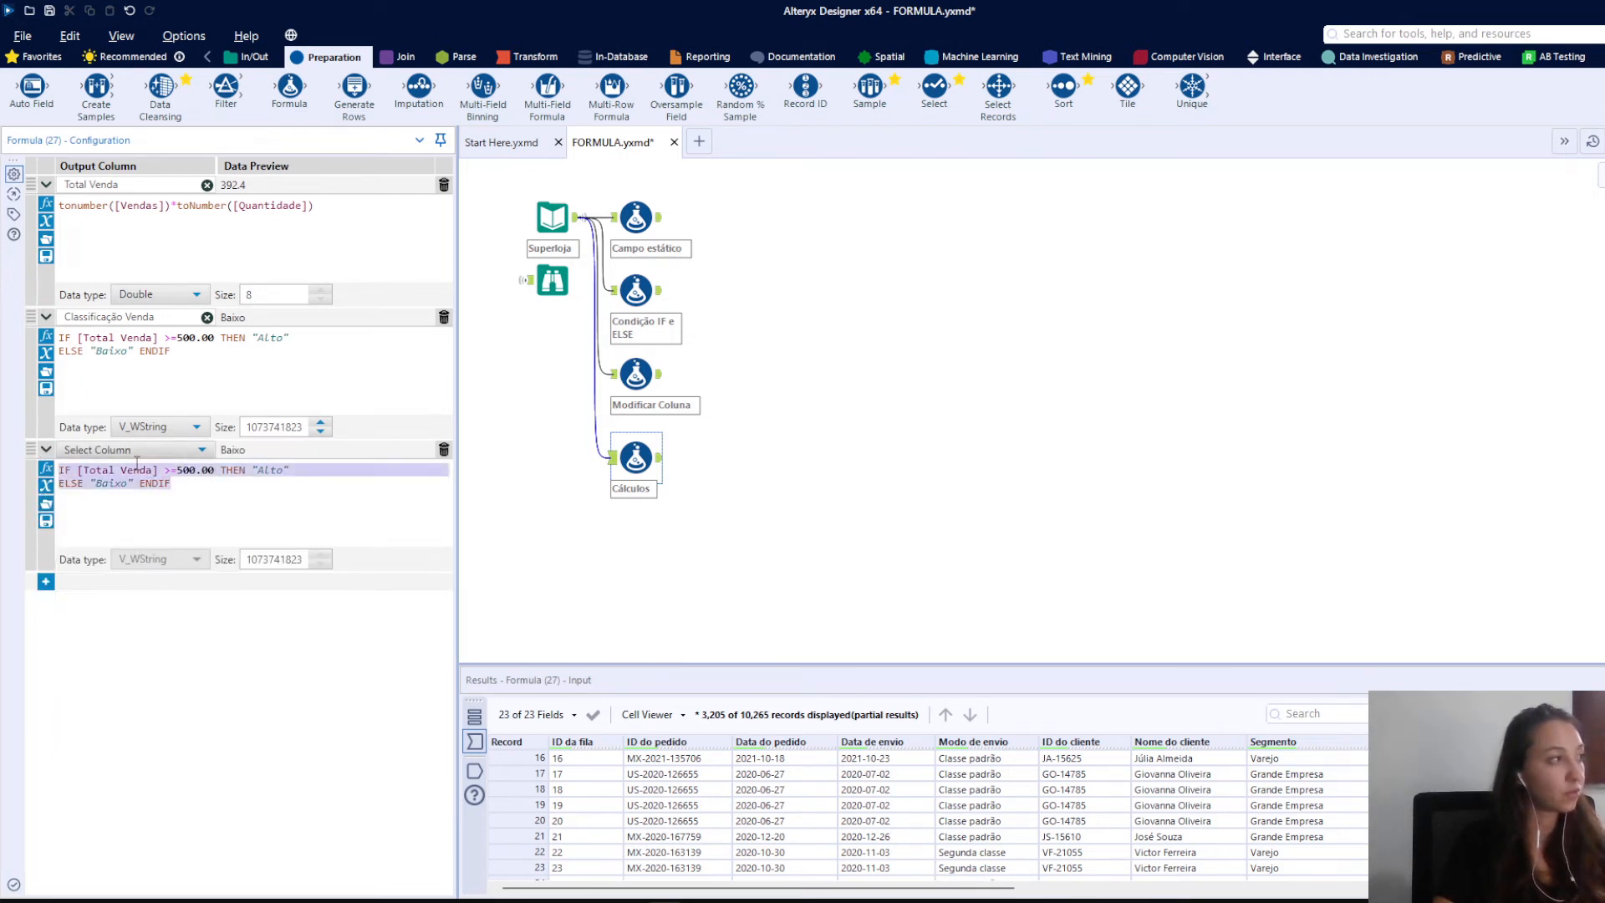
Open the saved expression Expressão for editing and delete it from the saved expressions
click(46, 504)
click(242, 732)
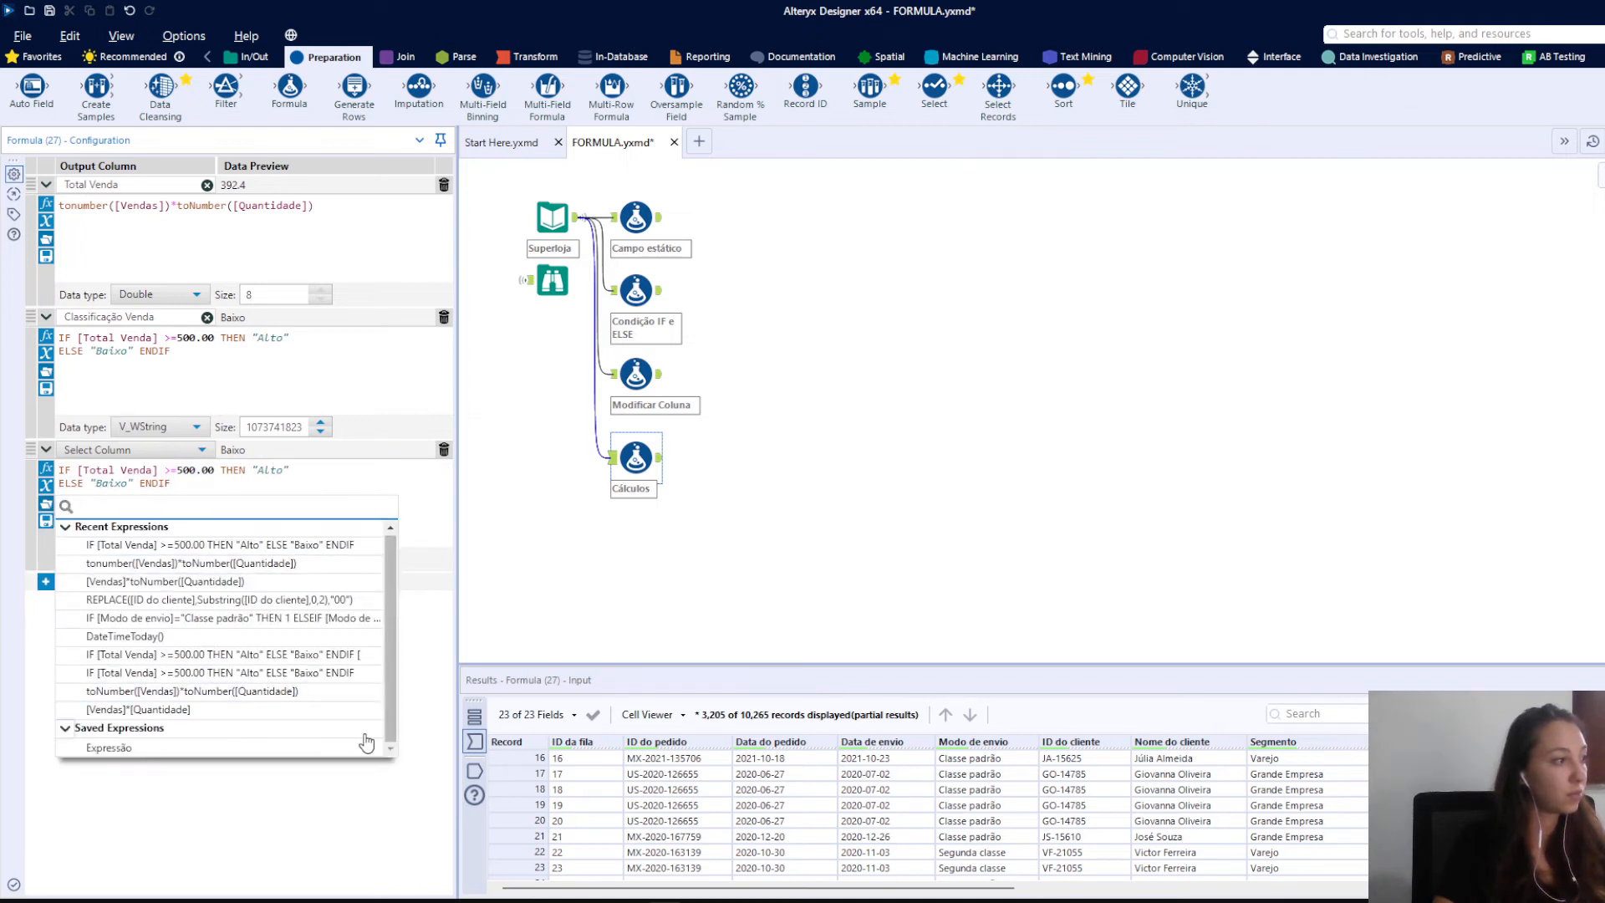
click(360, 746)
click(289, 746)
double_click(289, 746)
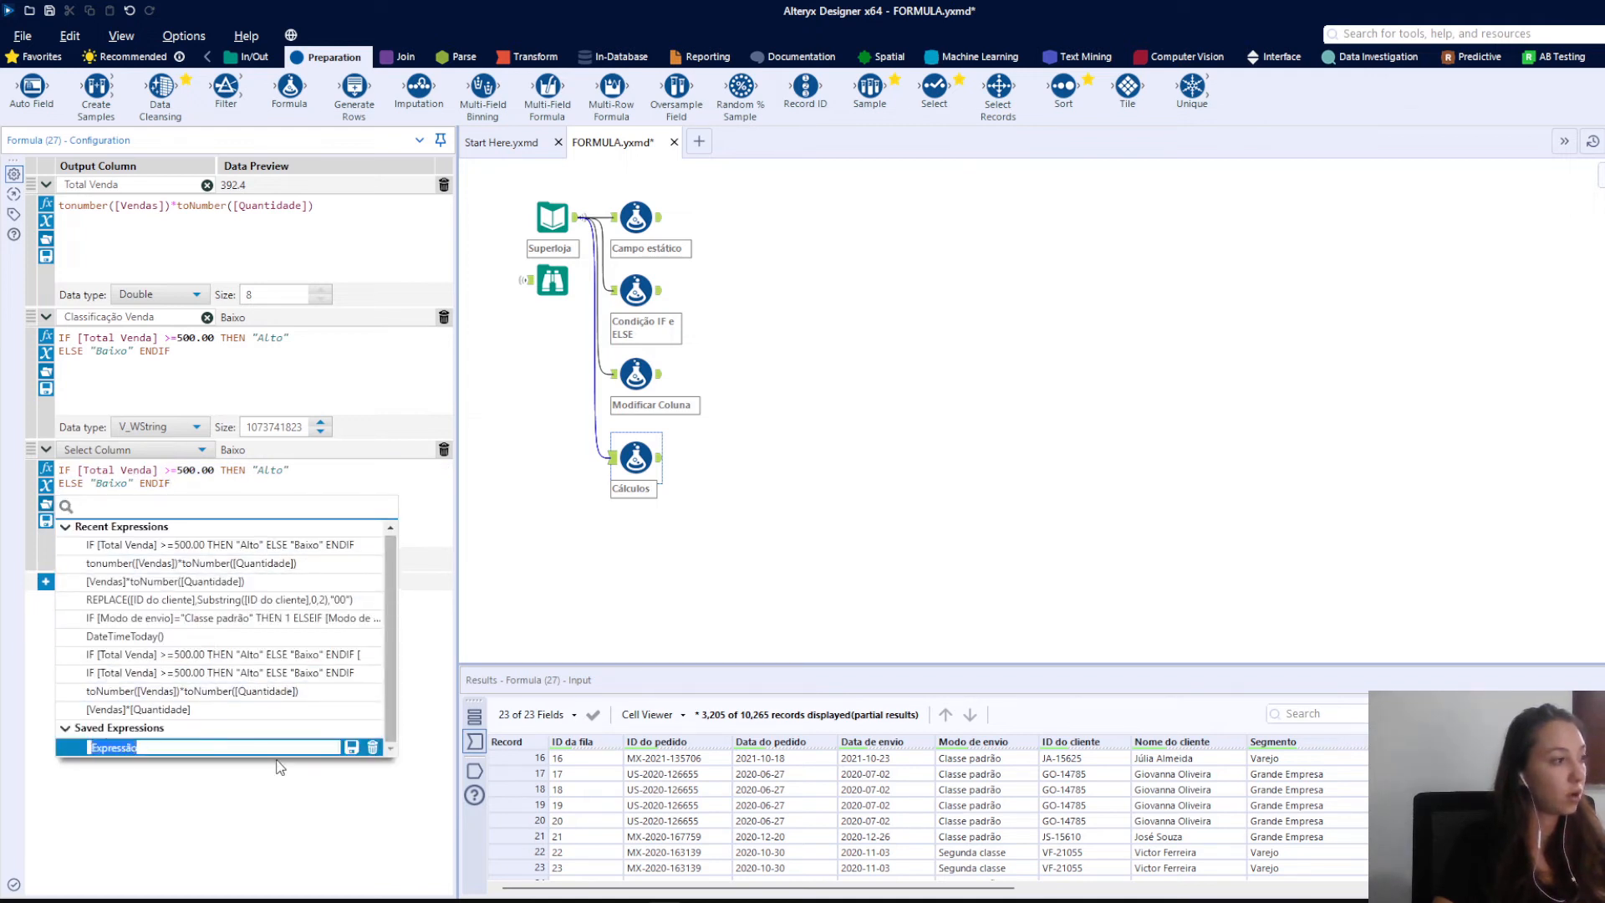
click(370, 757)
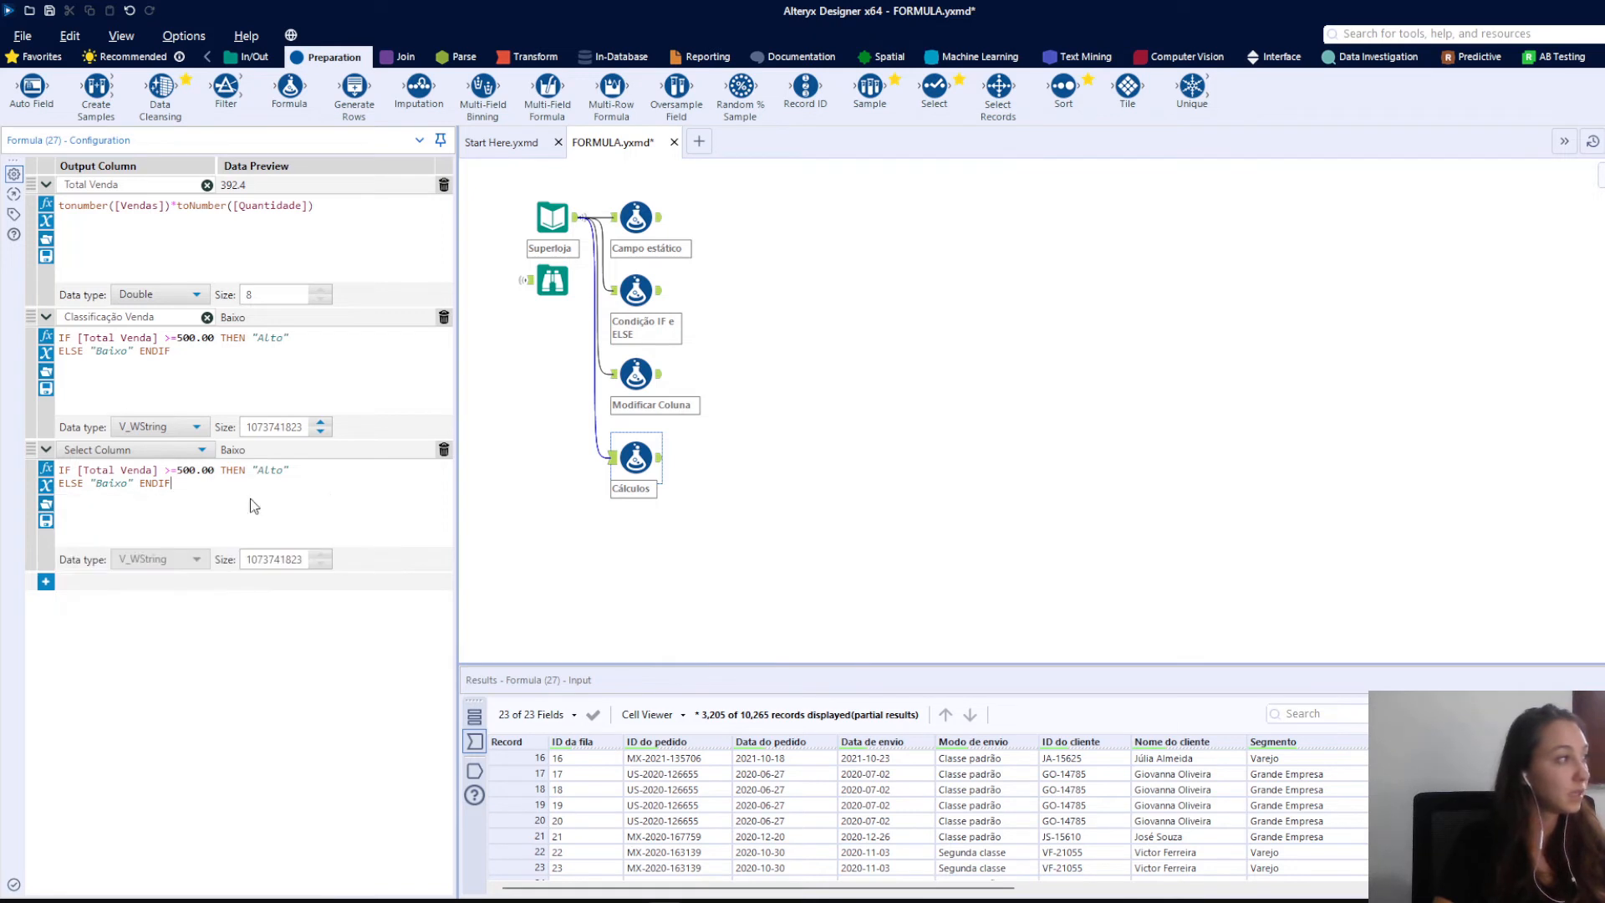
Browse the existing columns that can be inserted into the third expression
click(46, 504)
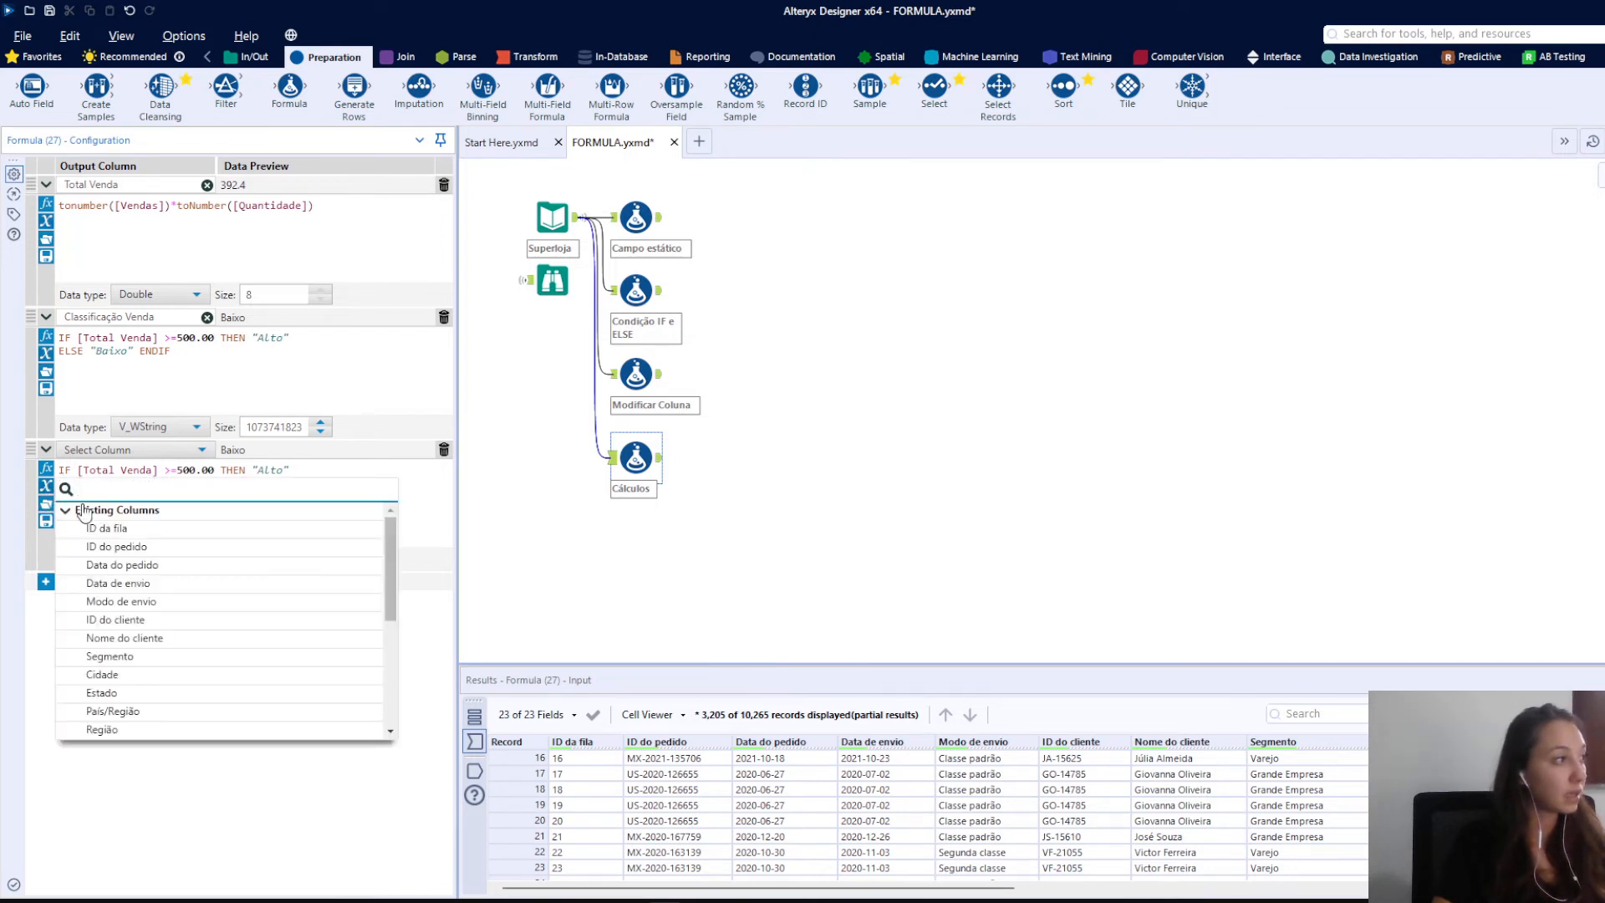
click(67, 511)
click(67, 510)
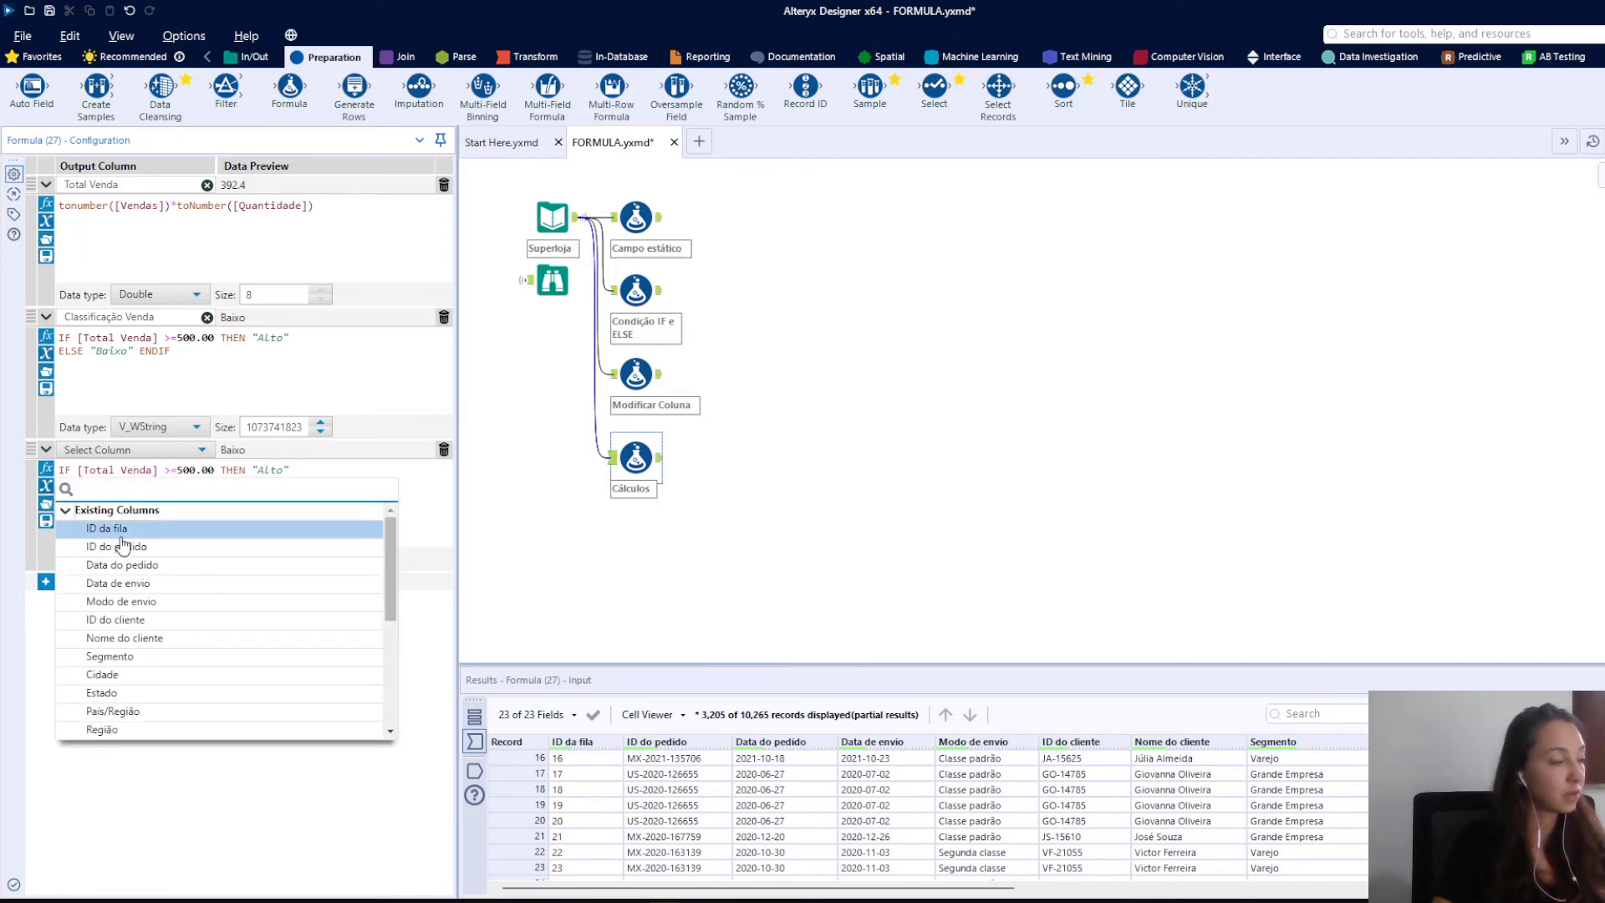
scroll(130, 547, down, 5)
scroll(132, 549, up, 5)
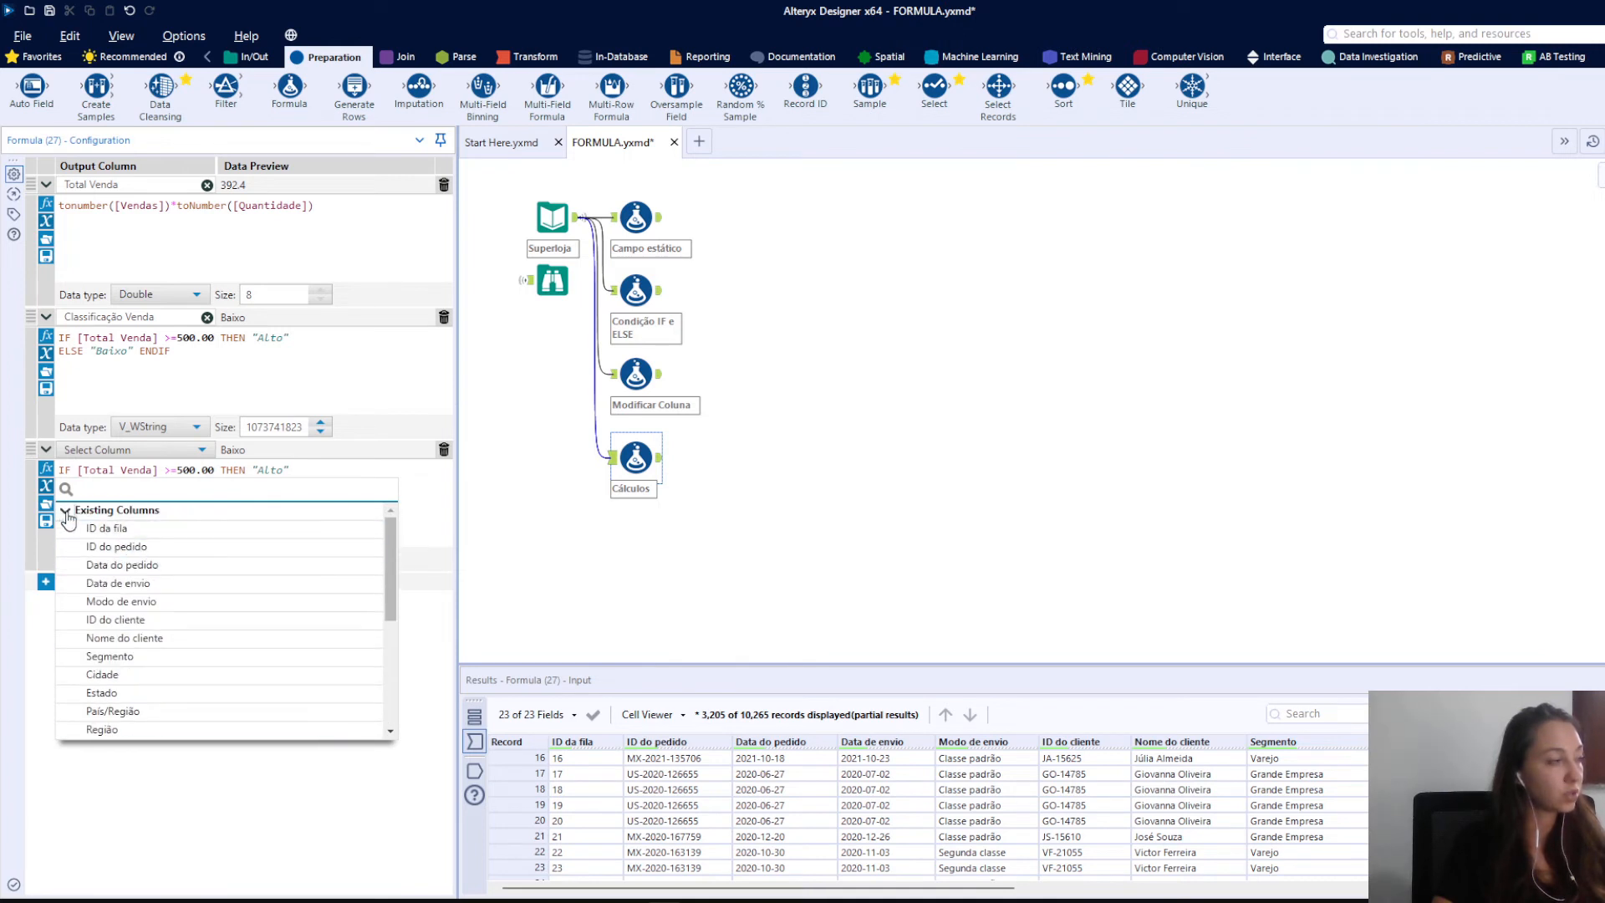
Insert the ID da fila column into the third expression, then add an opening bracket below it and browse the suggested columns
click(152, 533)
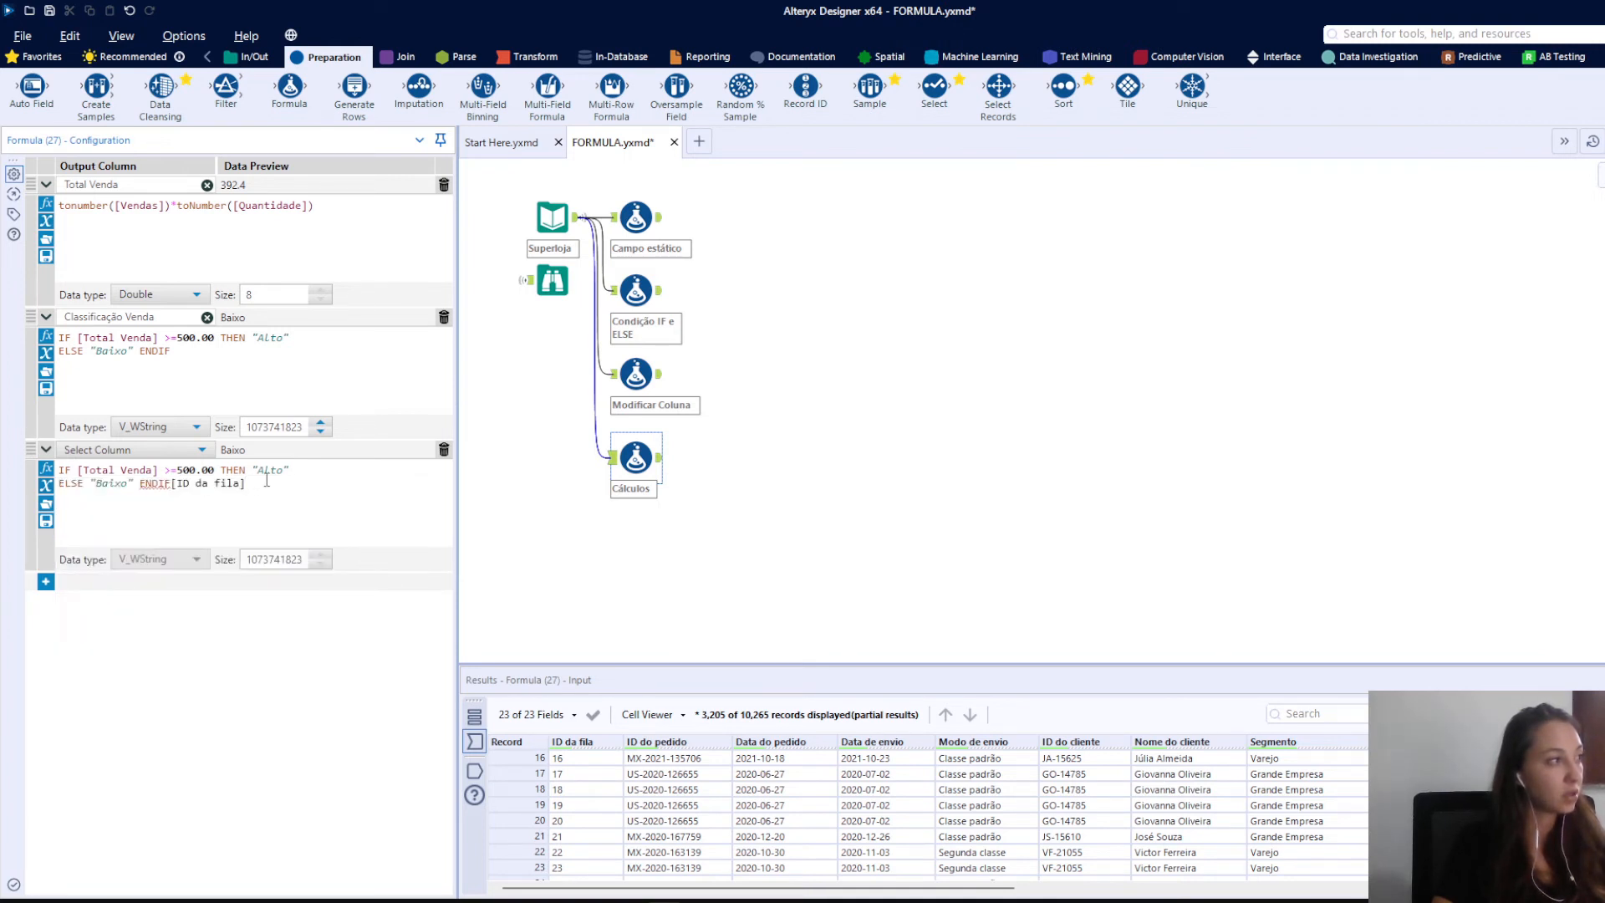
text([)
key(Down)
key(Down)
key(Down)
key(Down)
key(Down)
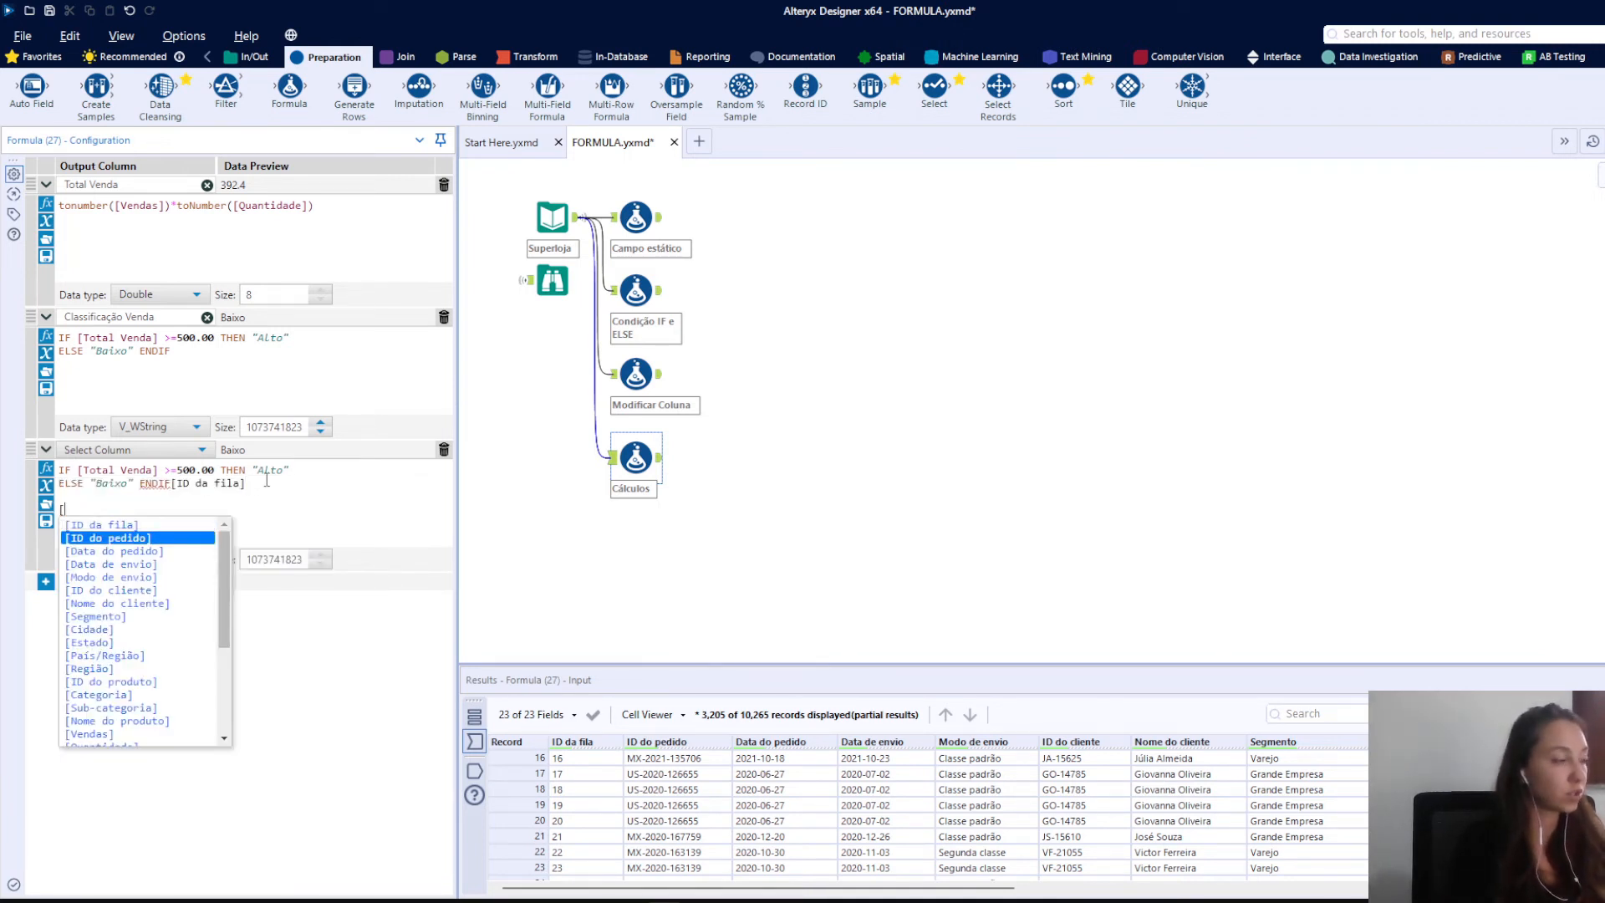
key(Up)
key(Up)
key(Up)
key(Up)
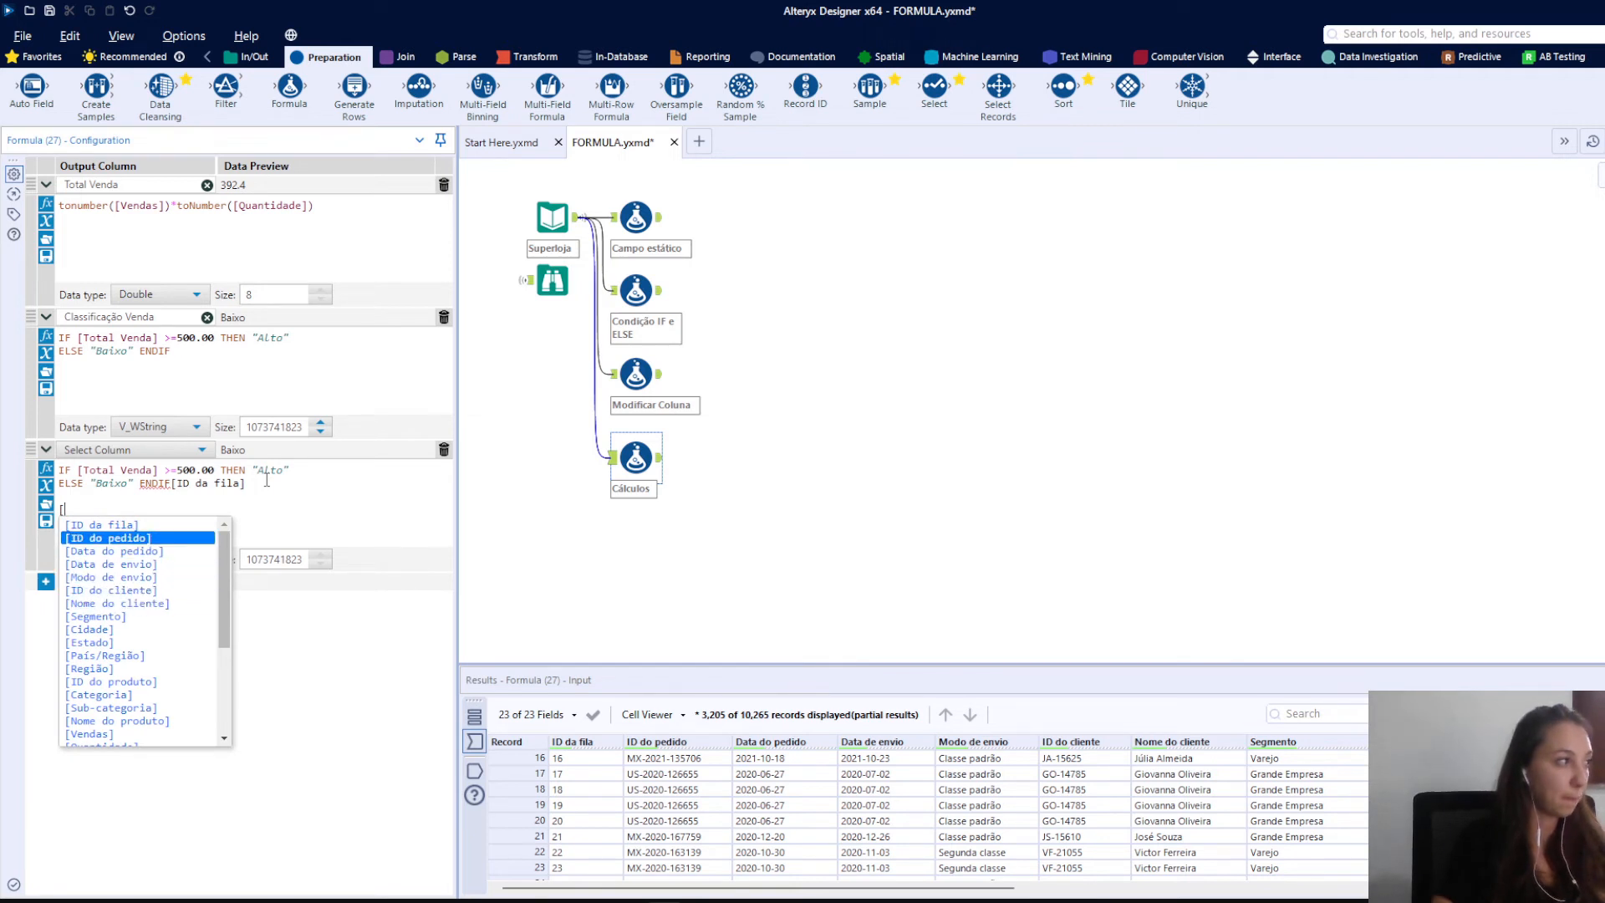
key(Escape)
Examine the New Fields and Constants groups available for insertion into the third expression
click(46, 484)
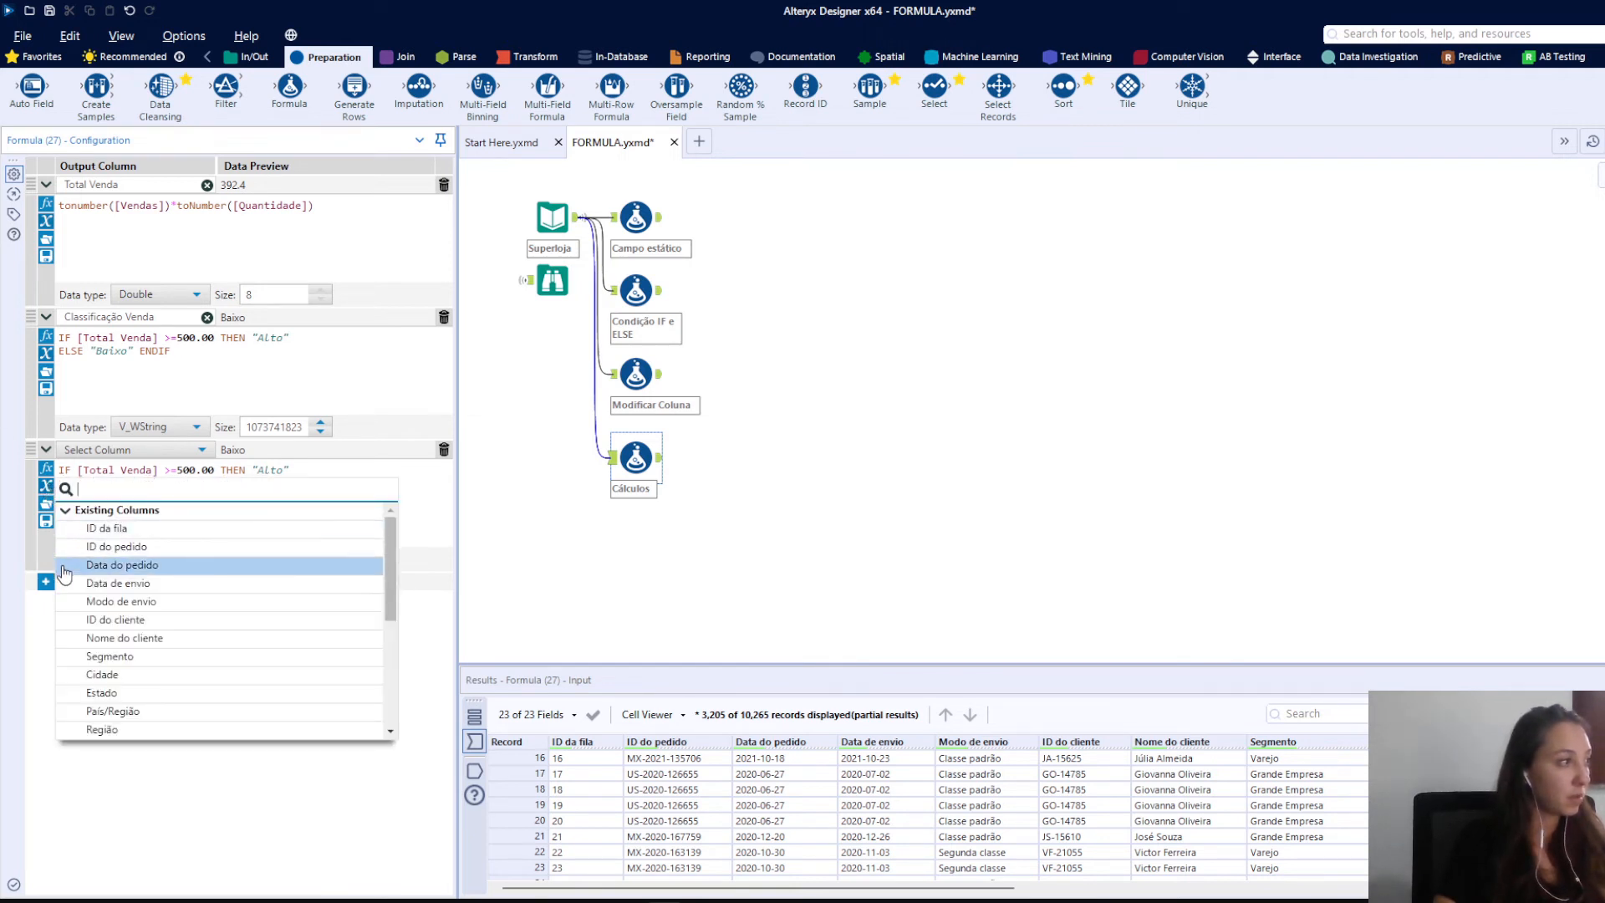
click(65, 510)
click(65, 528)
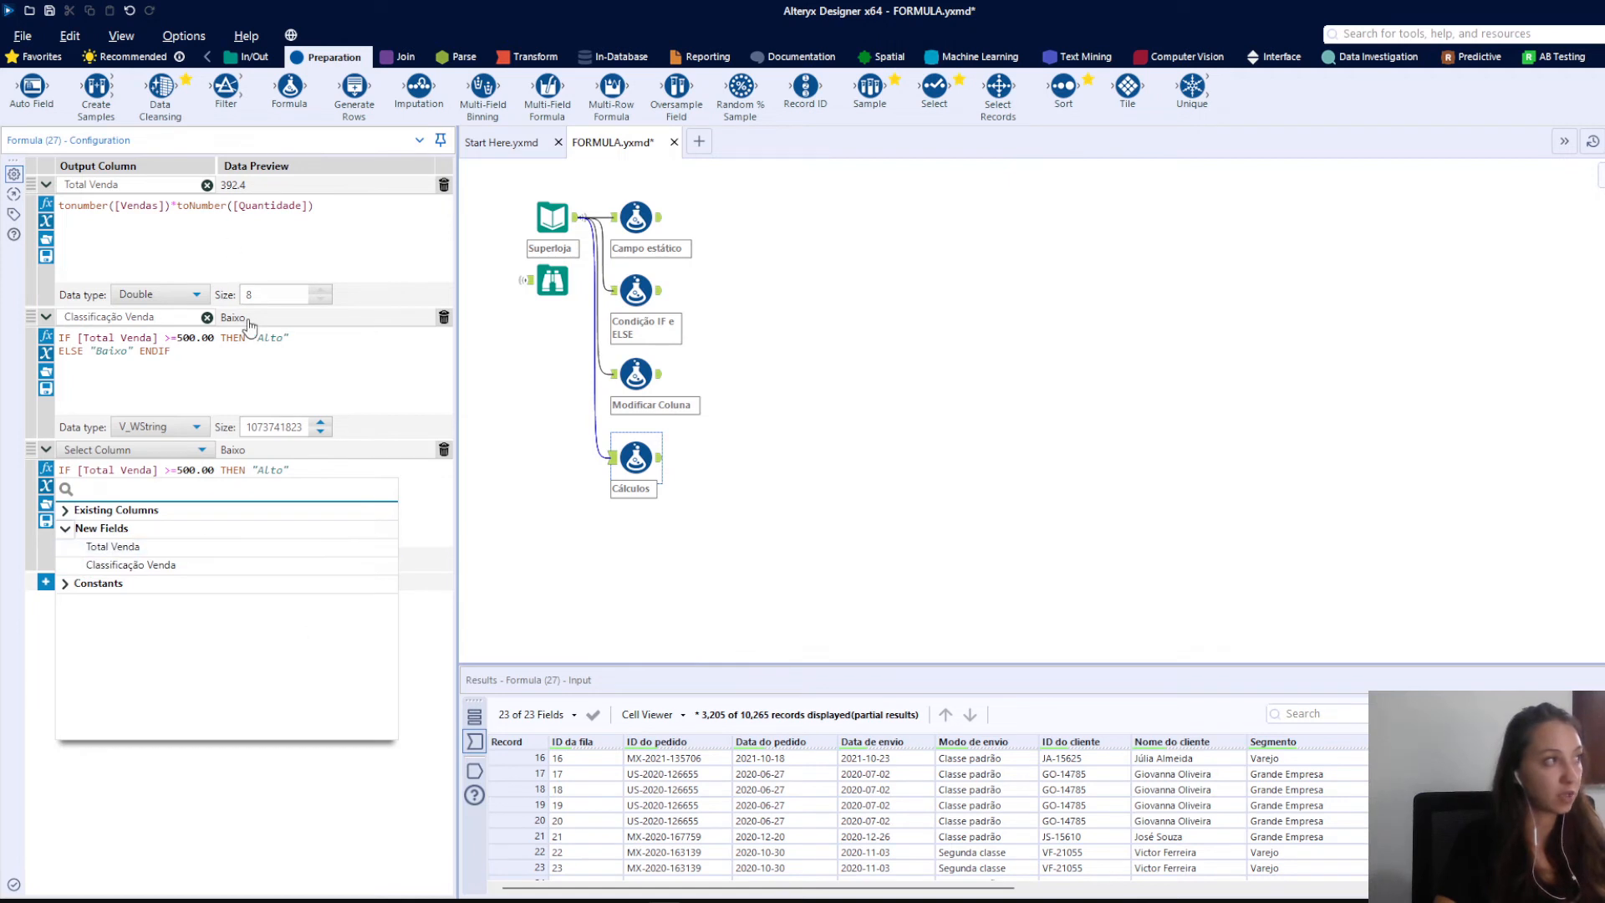
click(65, 583)
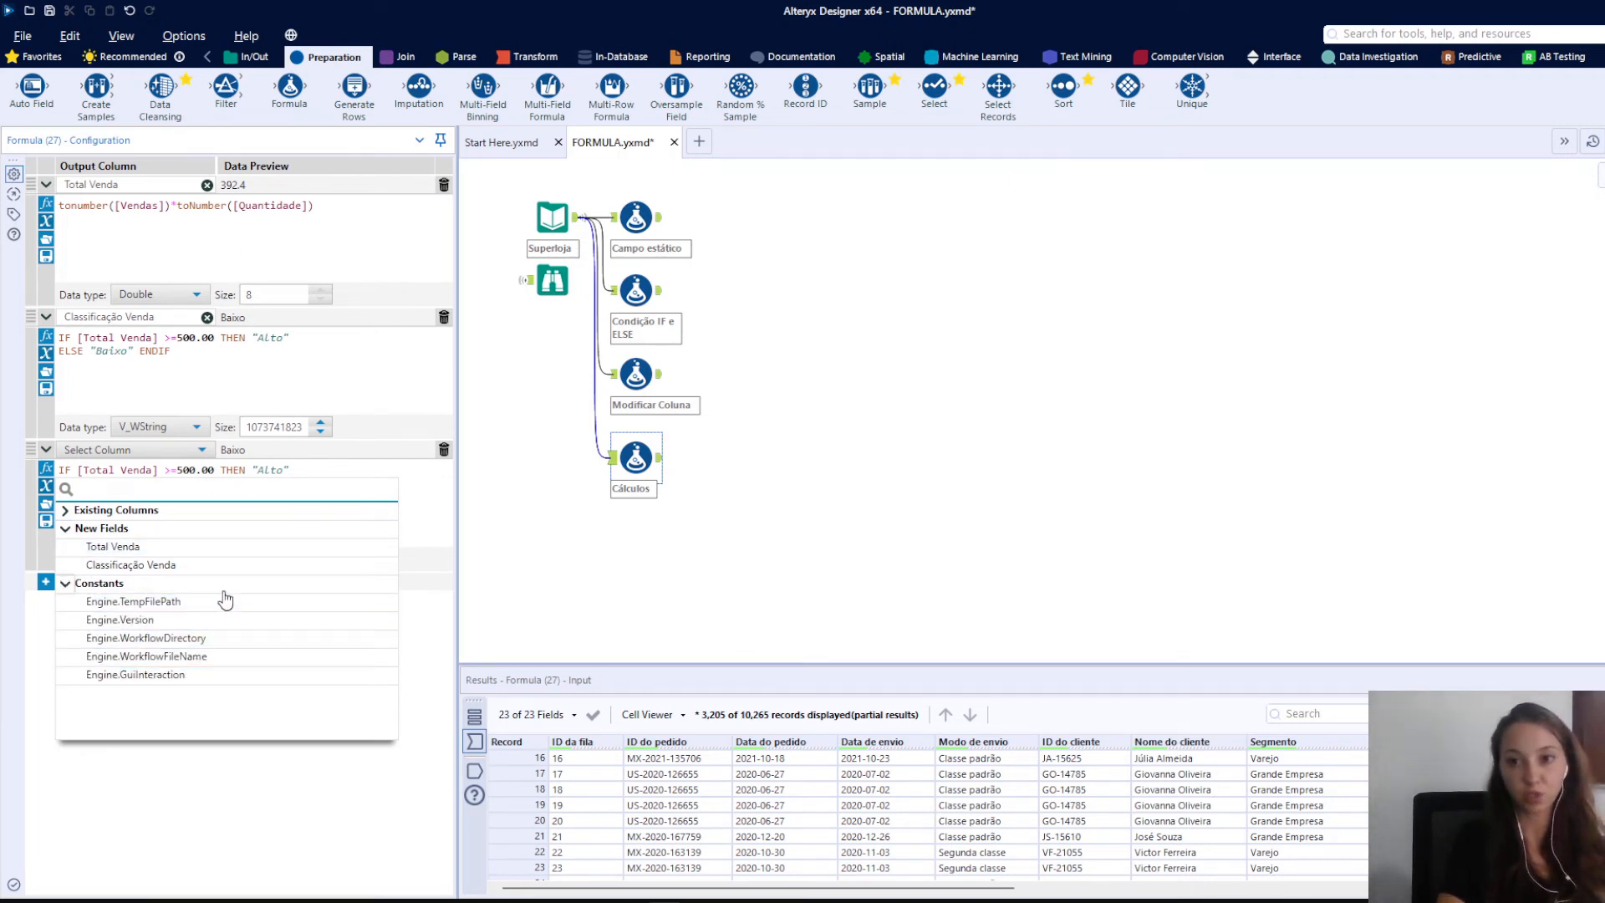
click(66, 584)
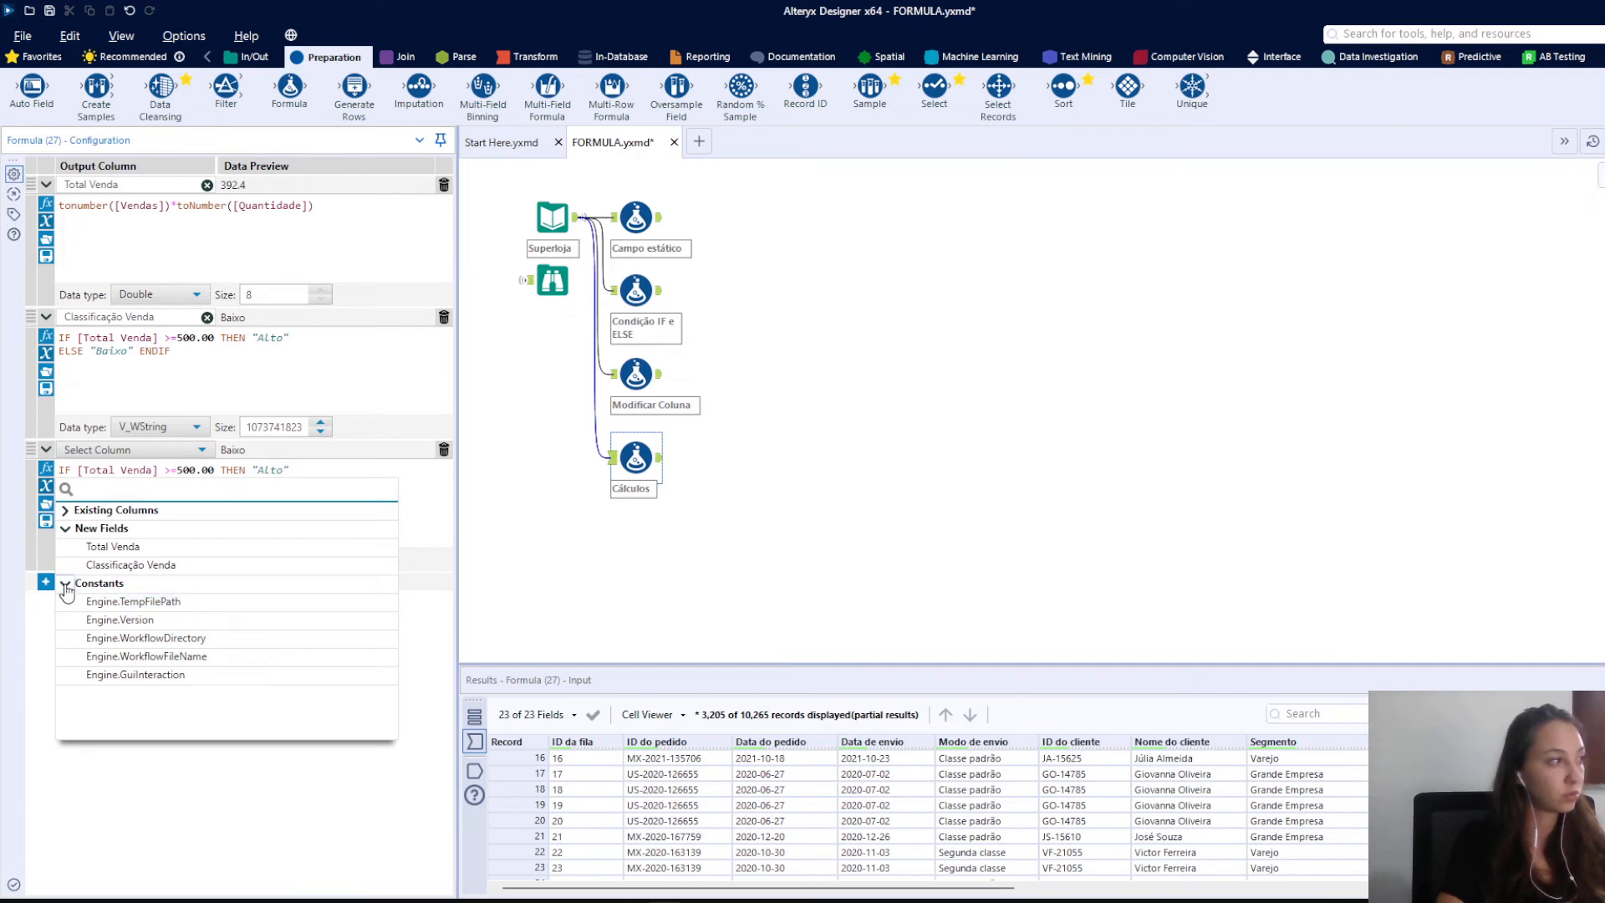
click(66, 528)
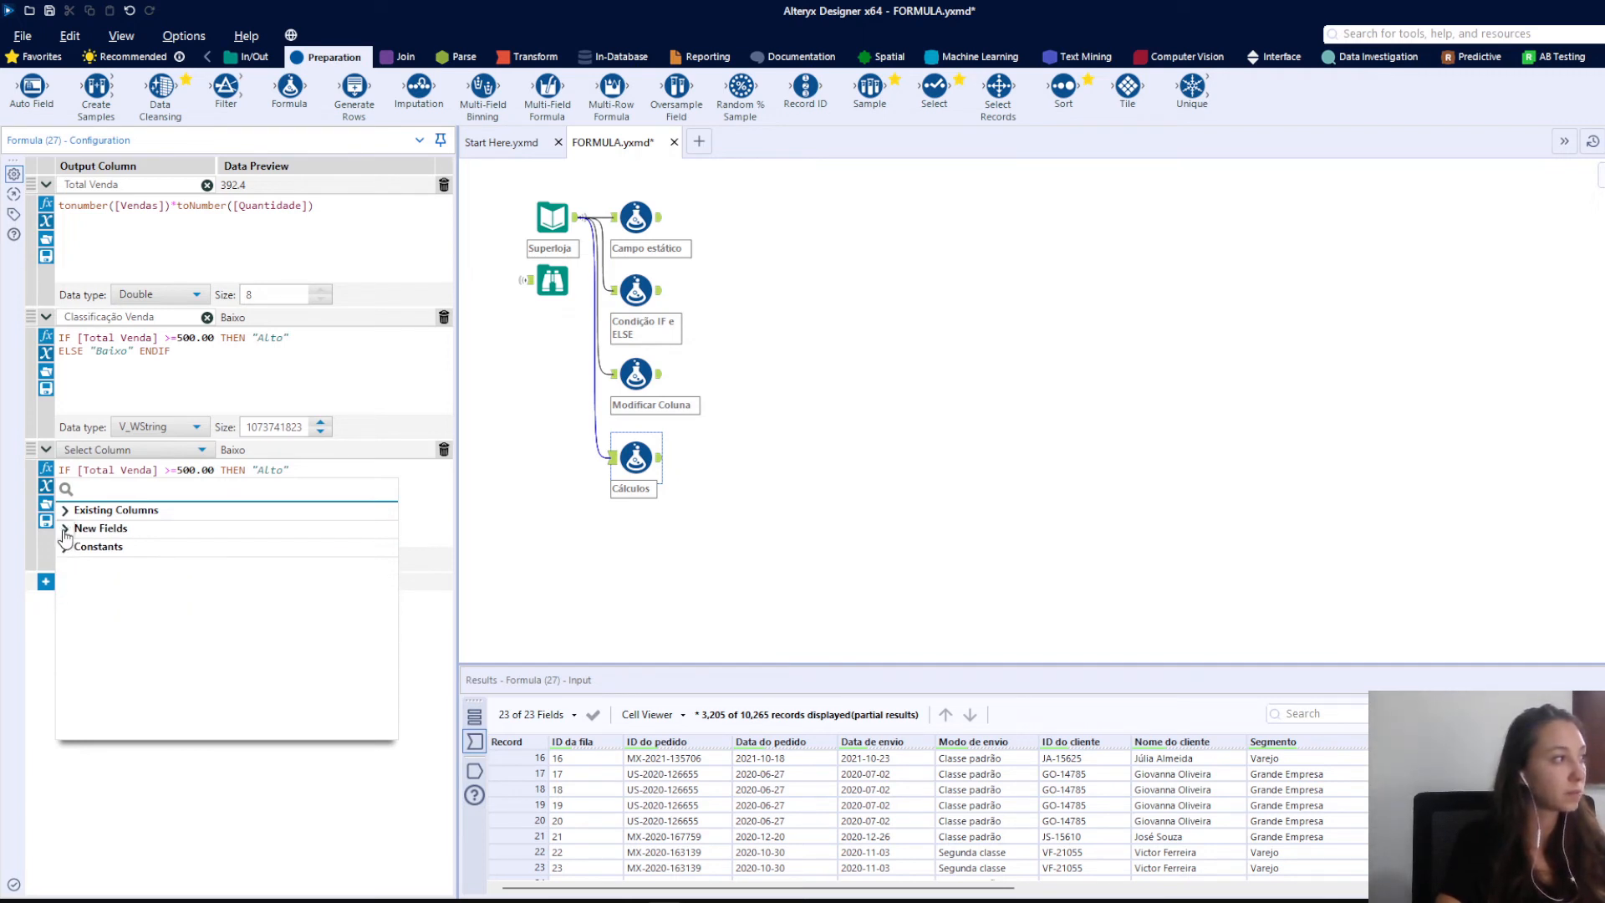
Examine the function categories available for the third expression, including the Conversion functions
click(48, 471)
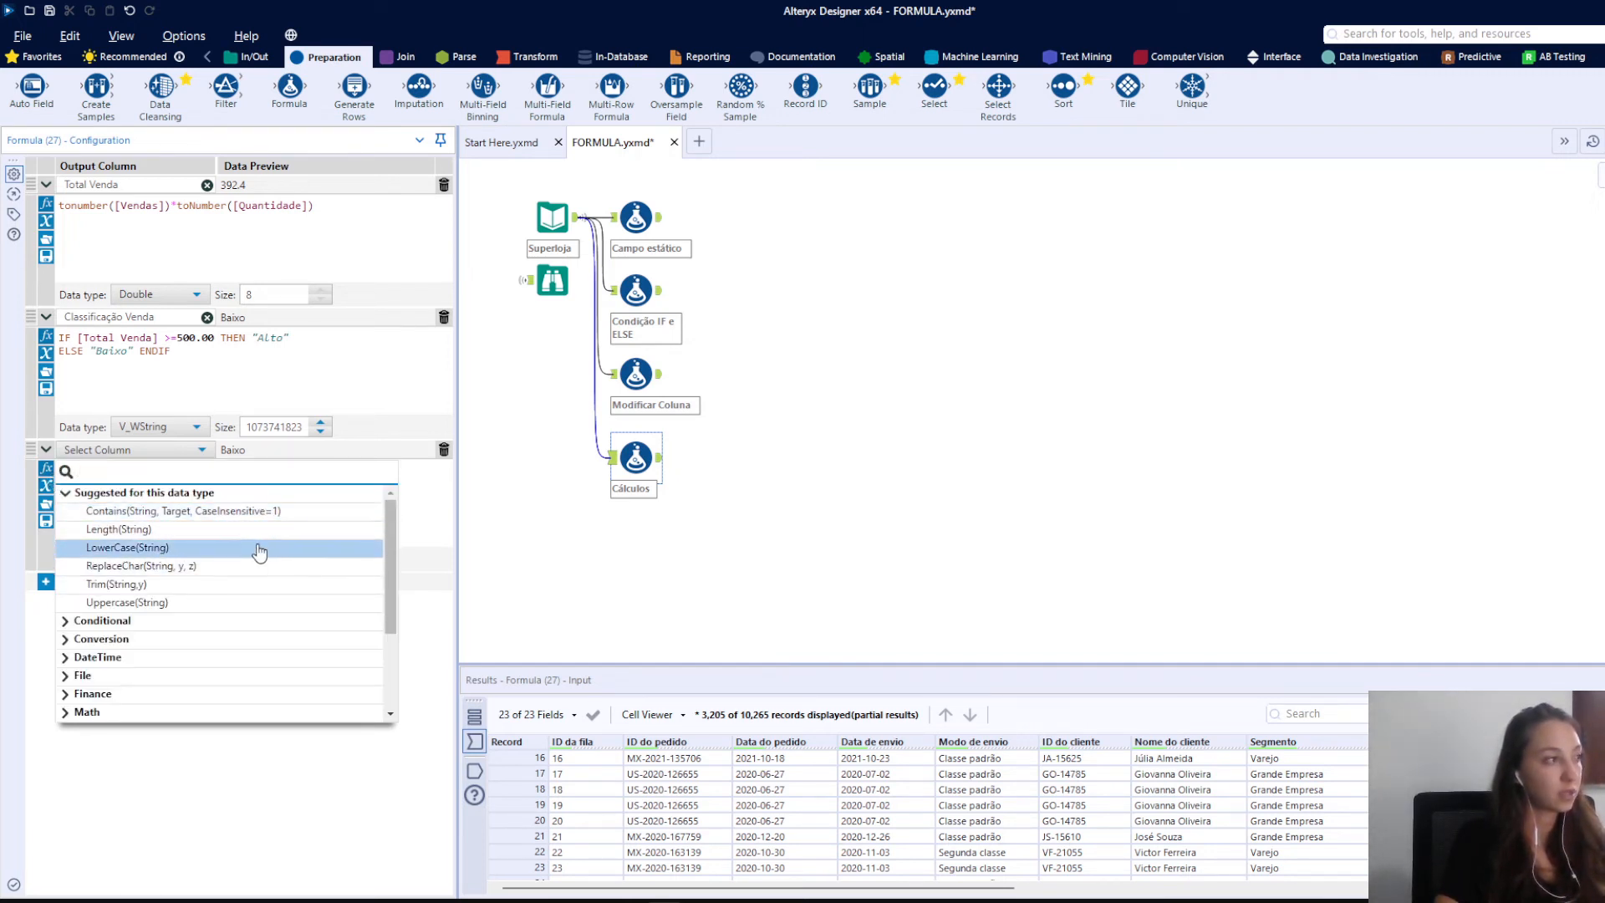
click(65, 493)
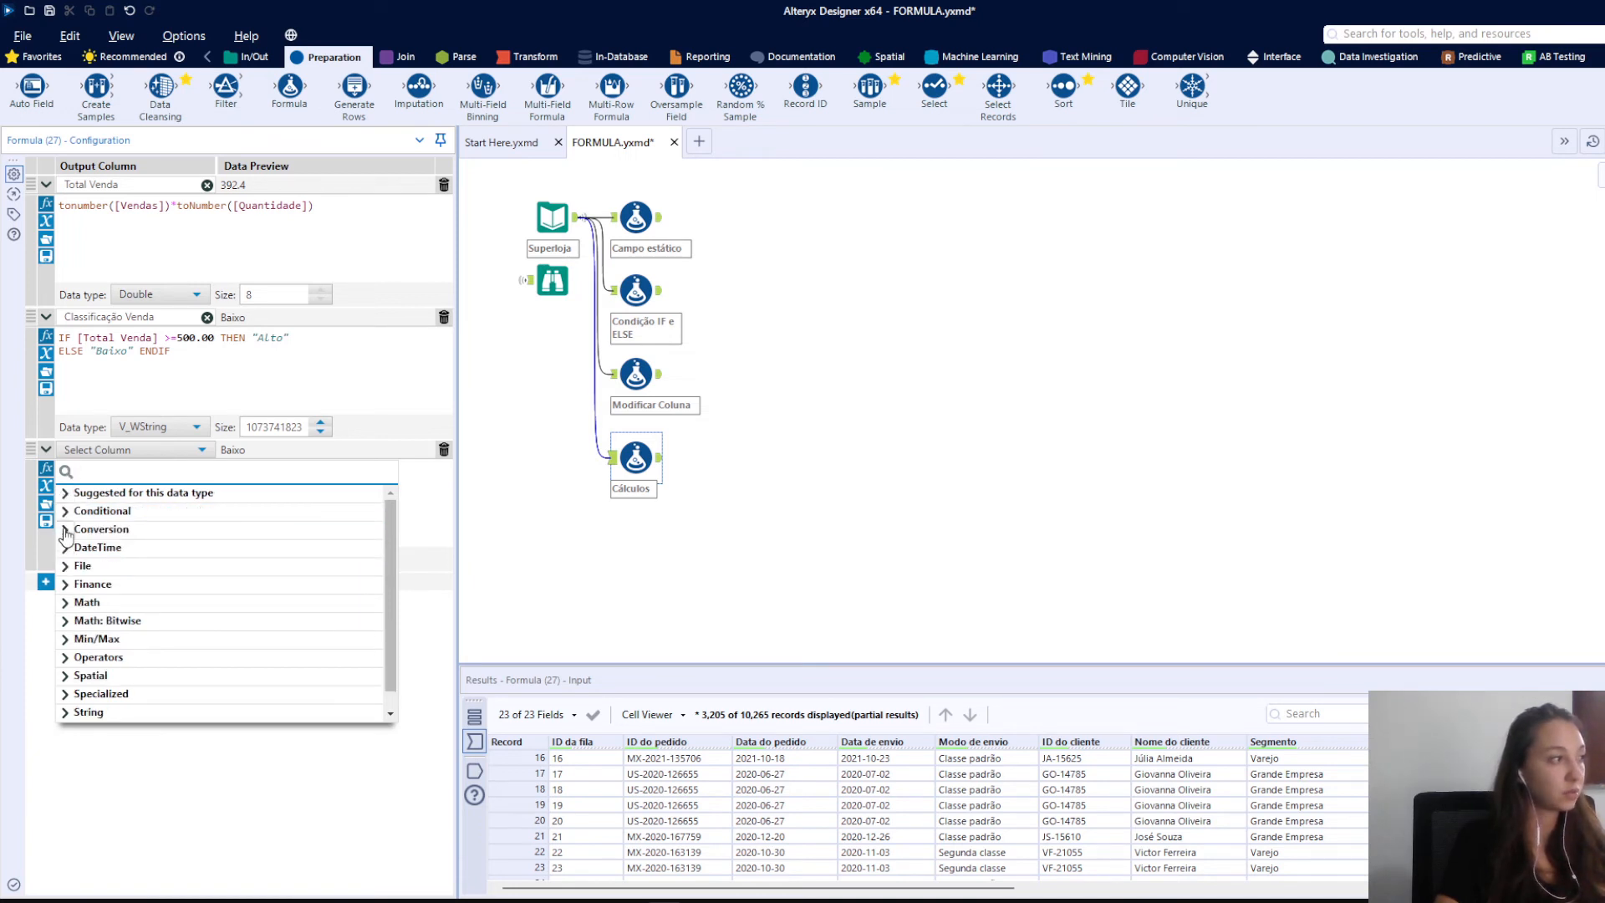
click(66, 529)
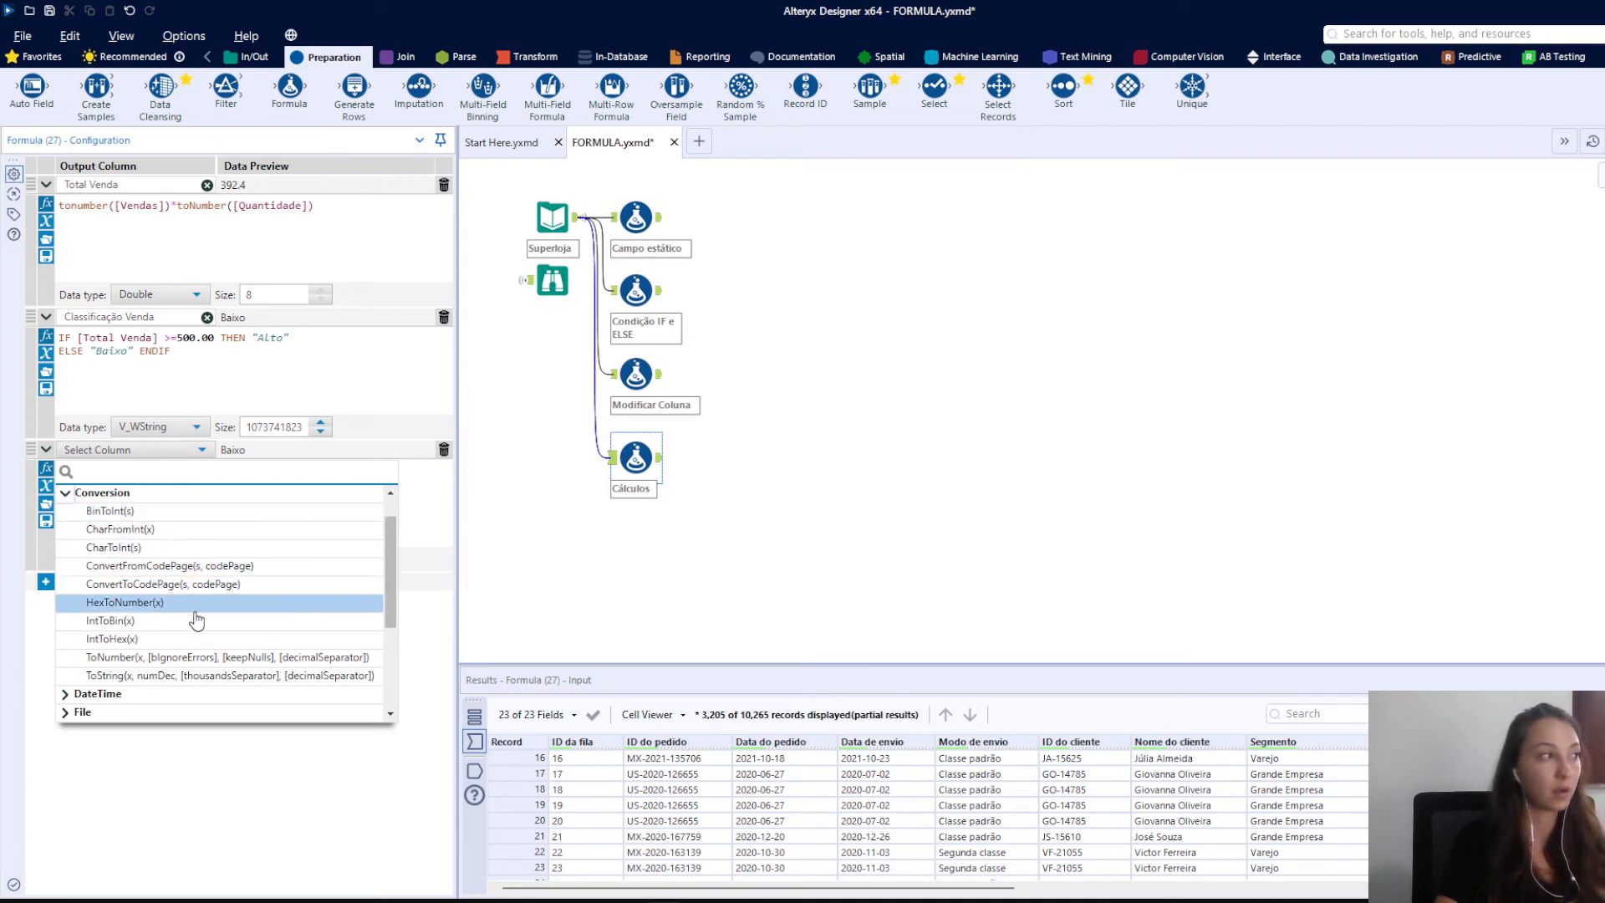
click(428, 491)
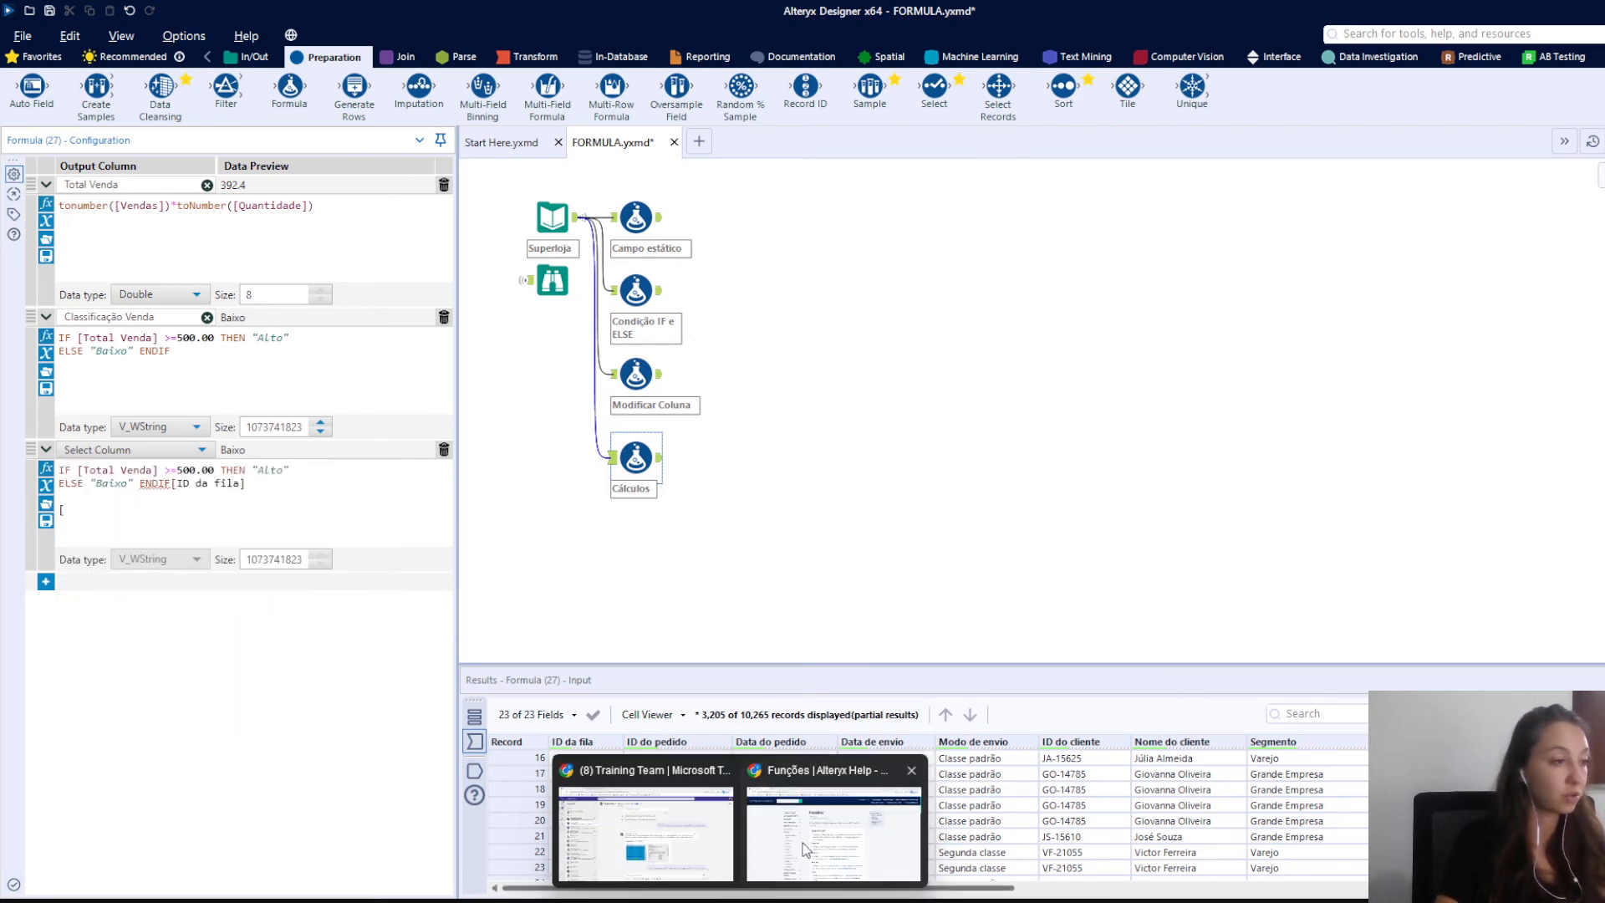
Switch to the Funções page of Alteryx Help in the browser, review the function types and open the Funções condicionais article
click(860, 831)
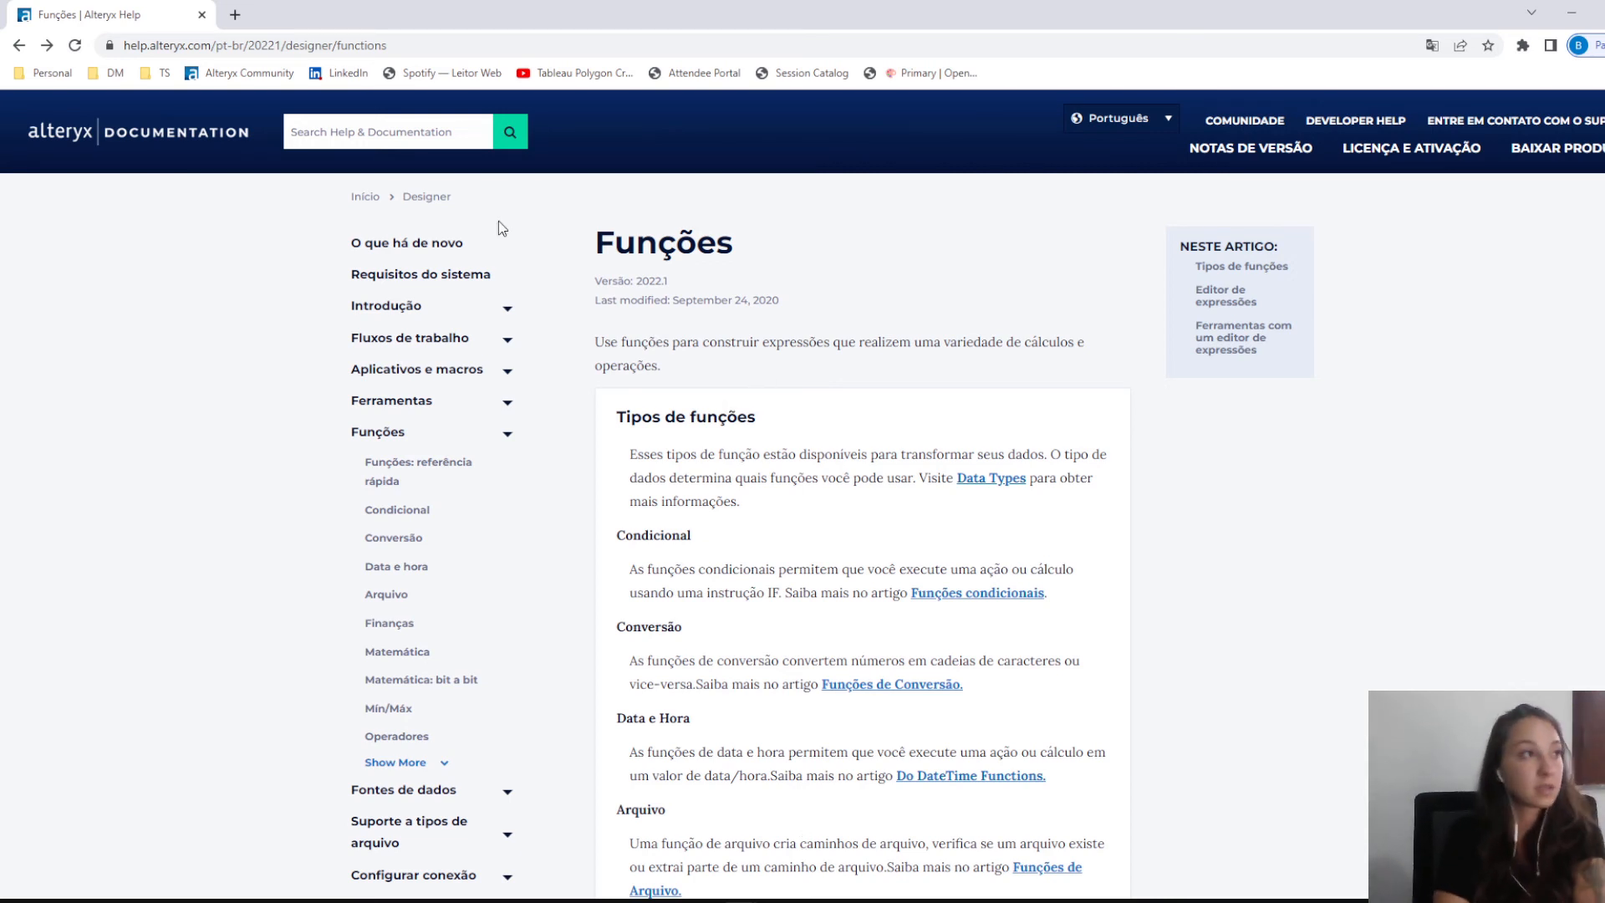
drag(592, 240, 719, 418)
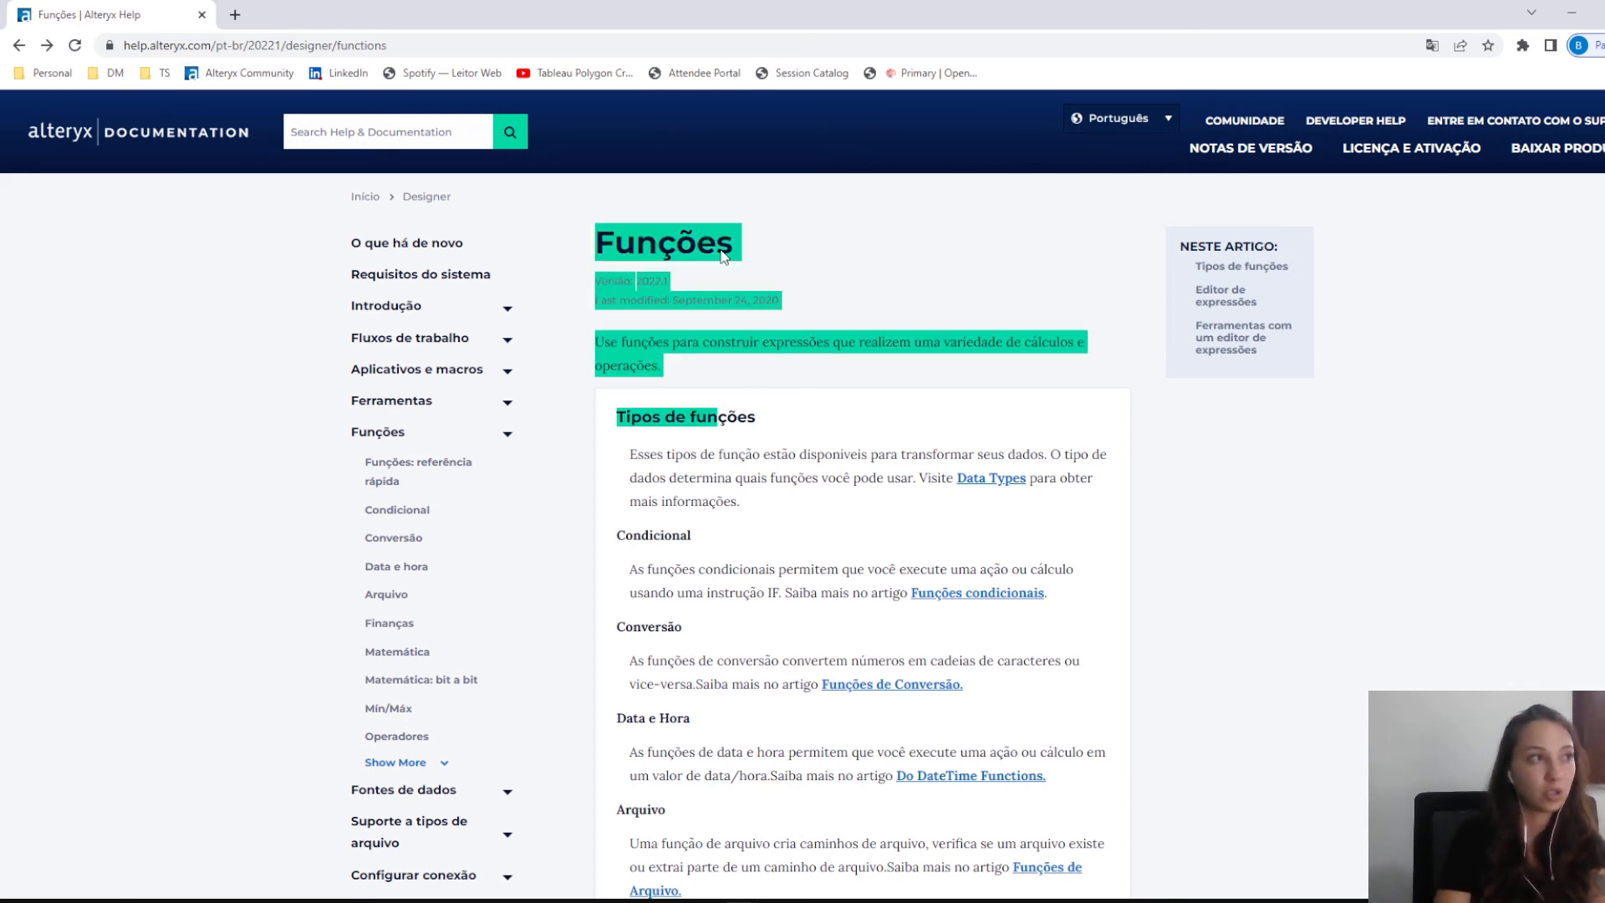
click(791, 250)
scroll(733, 500, down, 1)
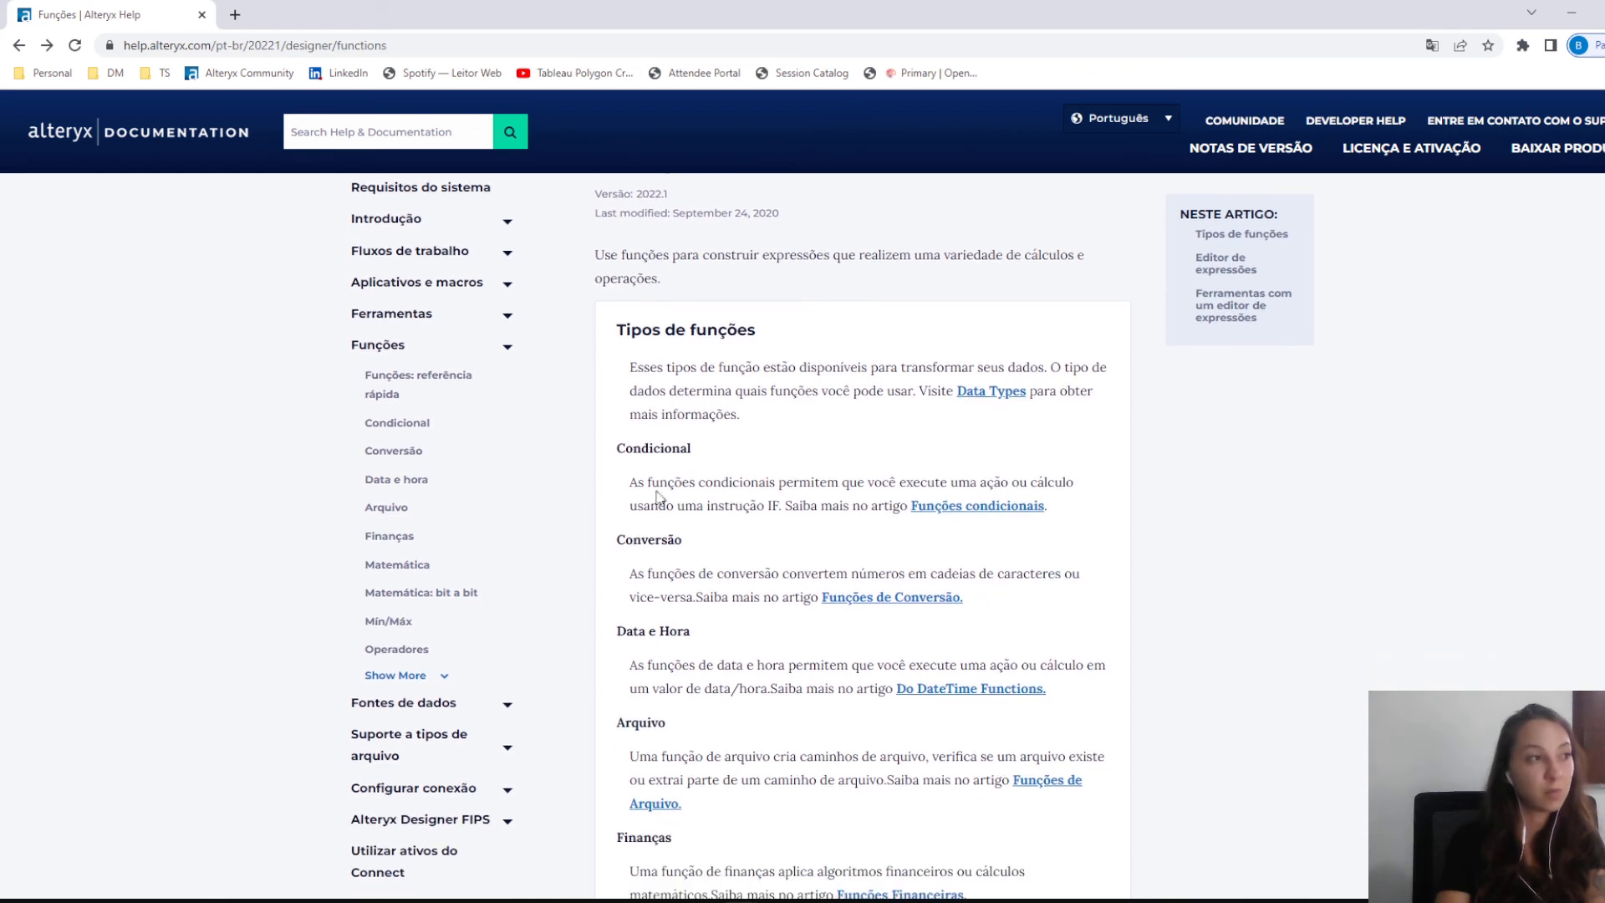
drag(638, 482, 1044, 522)
click(970, 507)
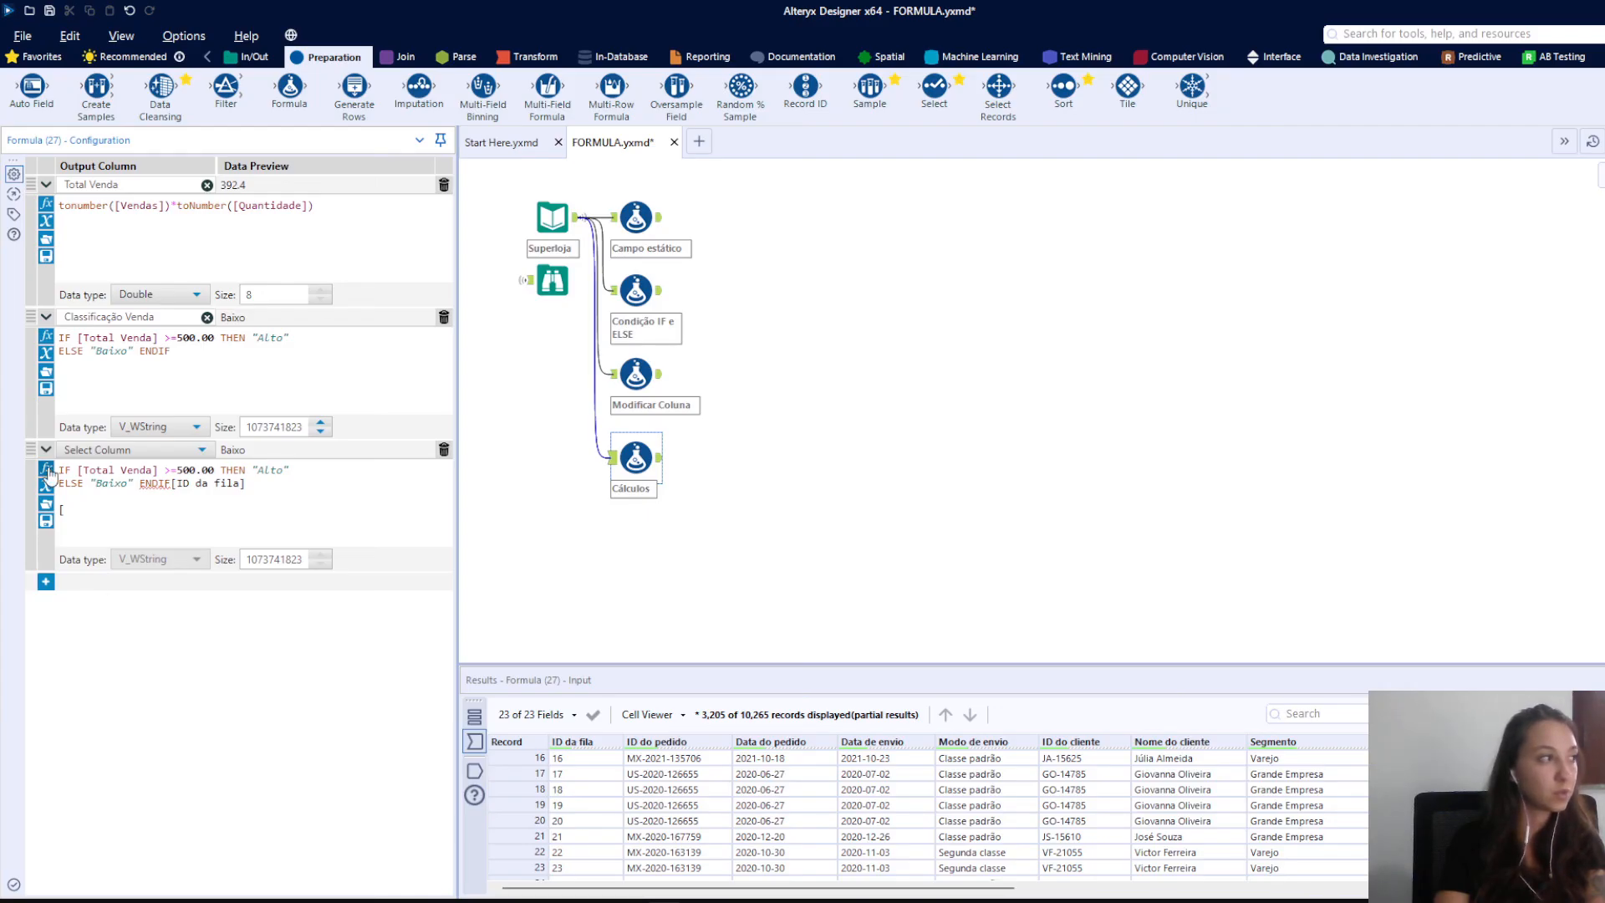
Return to Alteryx Designer and examine the Conditional functions available for the third expression
click(48, 468)
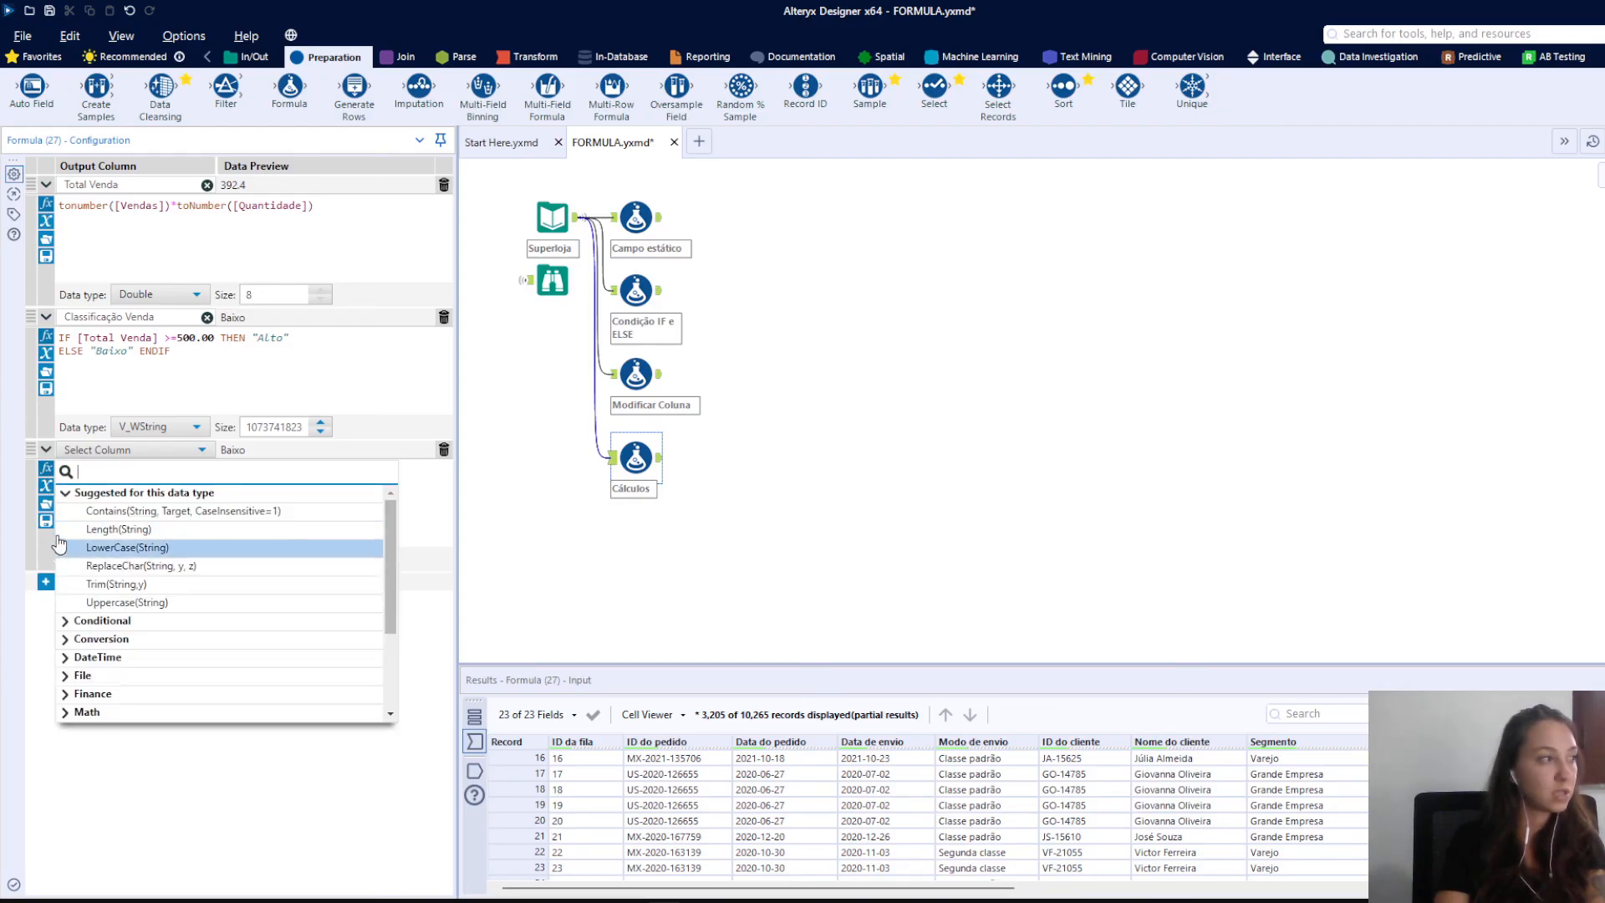
click(67, 493)
click(70, 512)
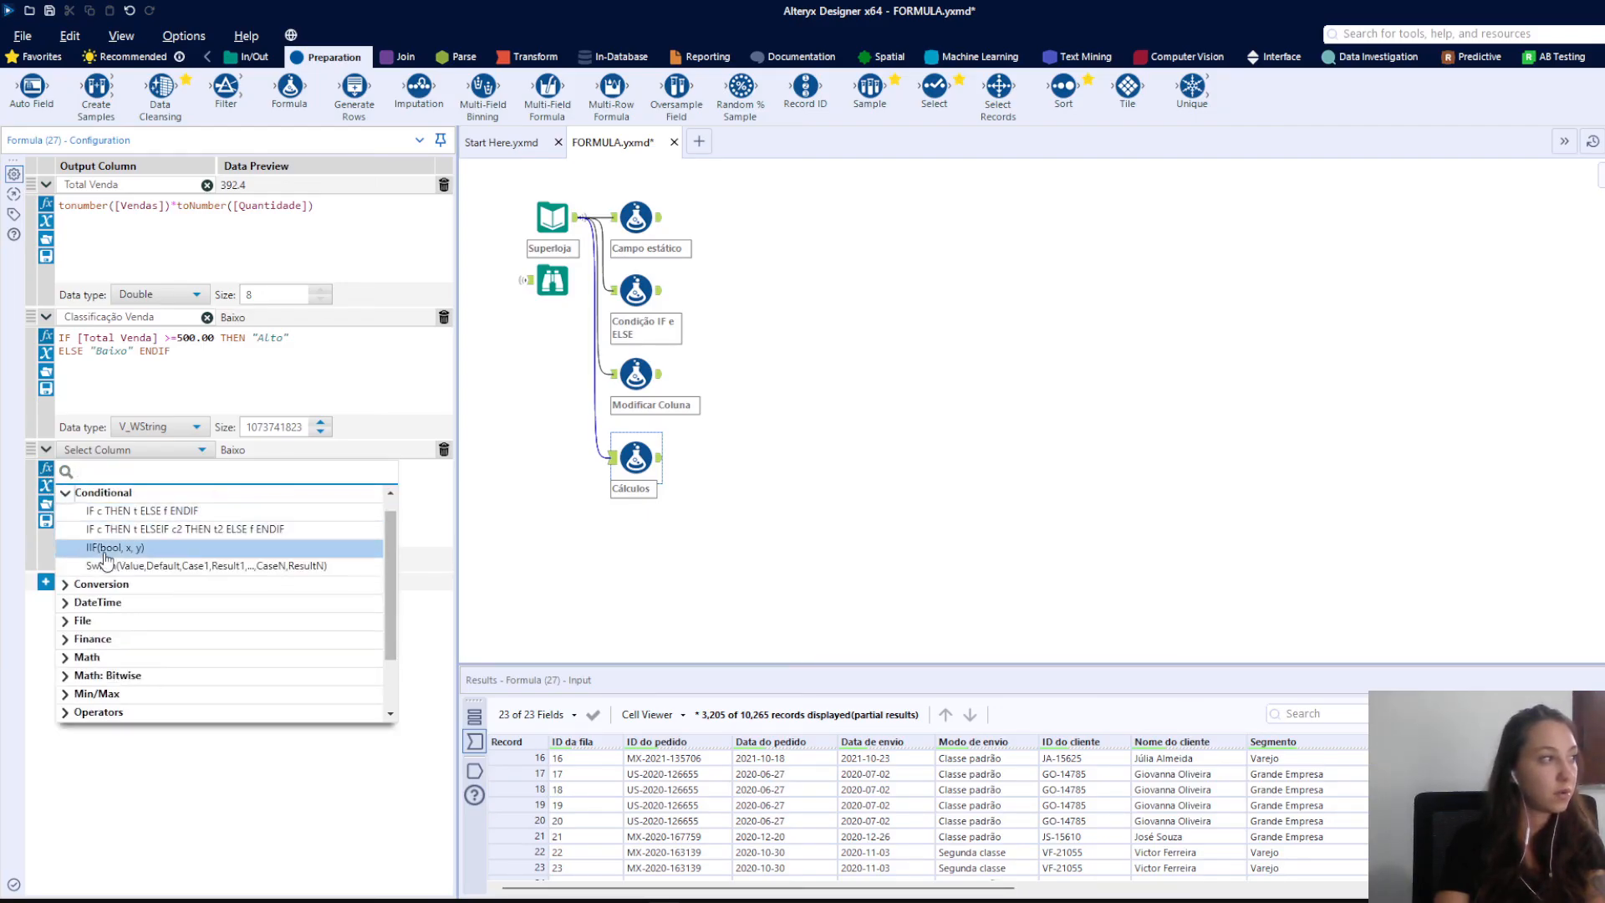
Switch to the Funções Condicionais help article in the browser and review its syntax and examples from IF through Switch
click(836, 828)
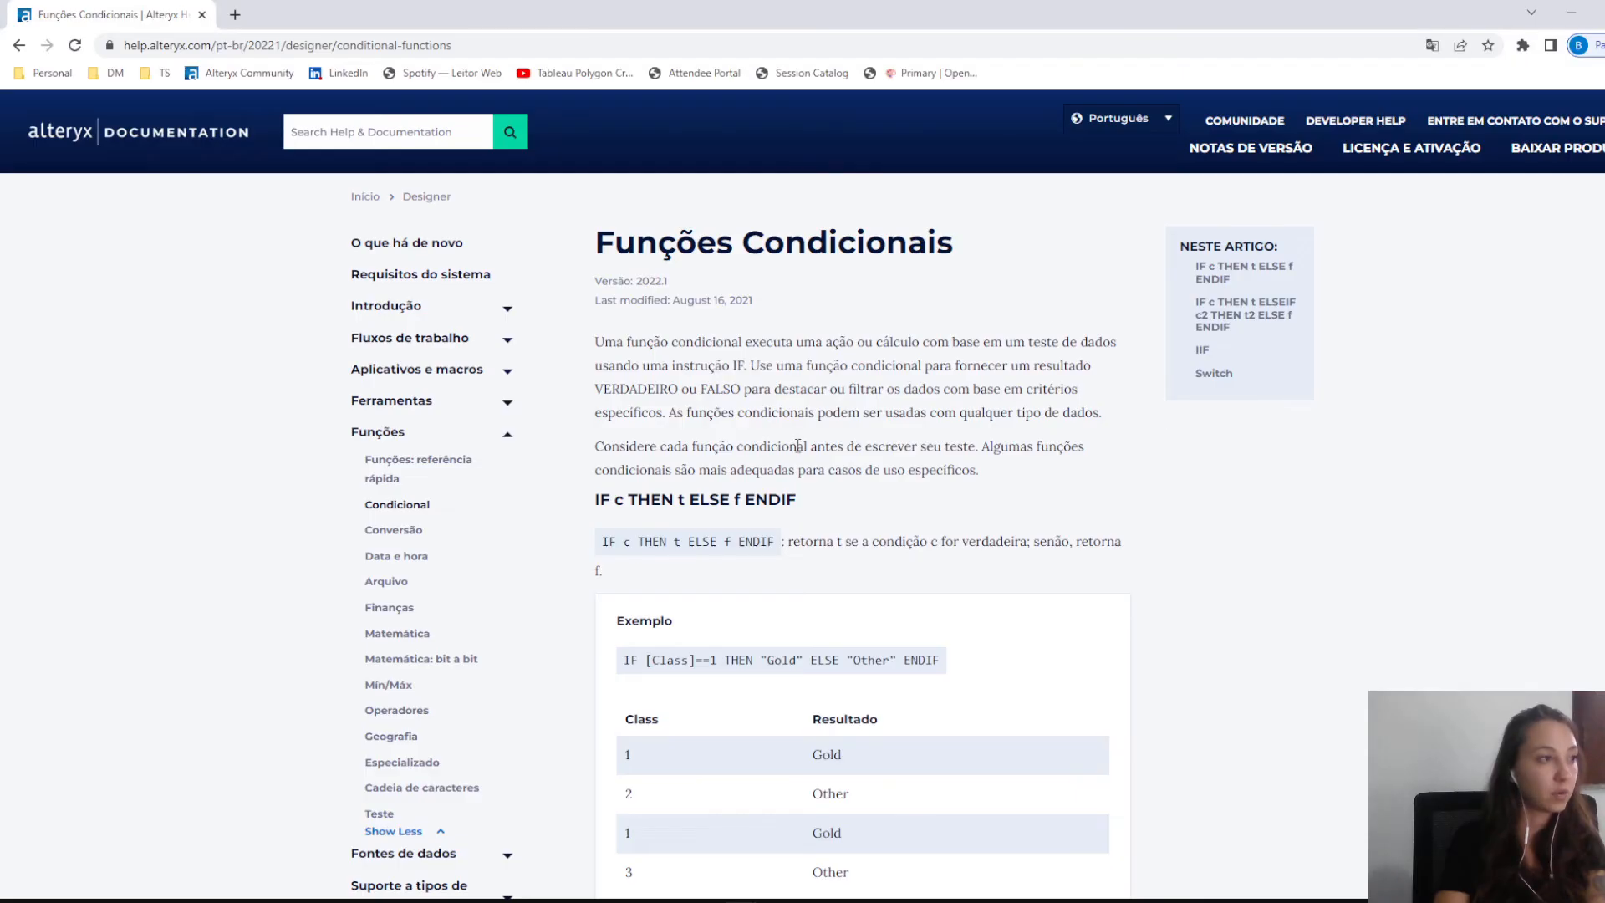
scroll(766, 447, down, 2)
drag(813, 368, 983, 368)
scroll(952, 434, down, 8)
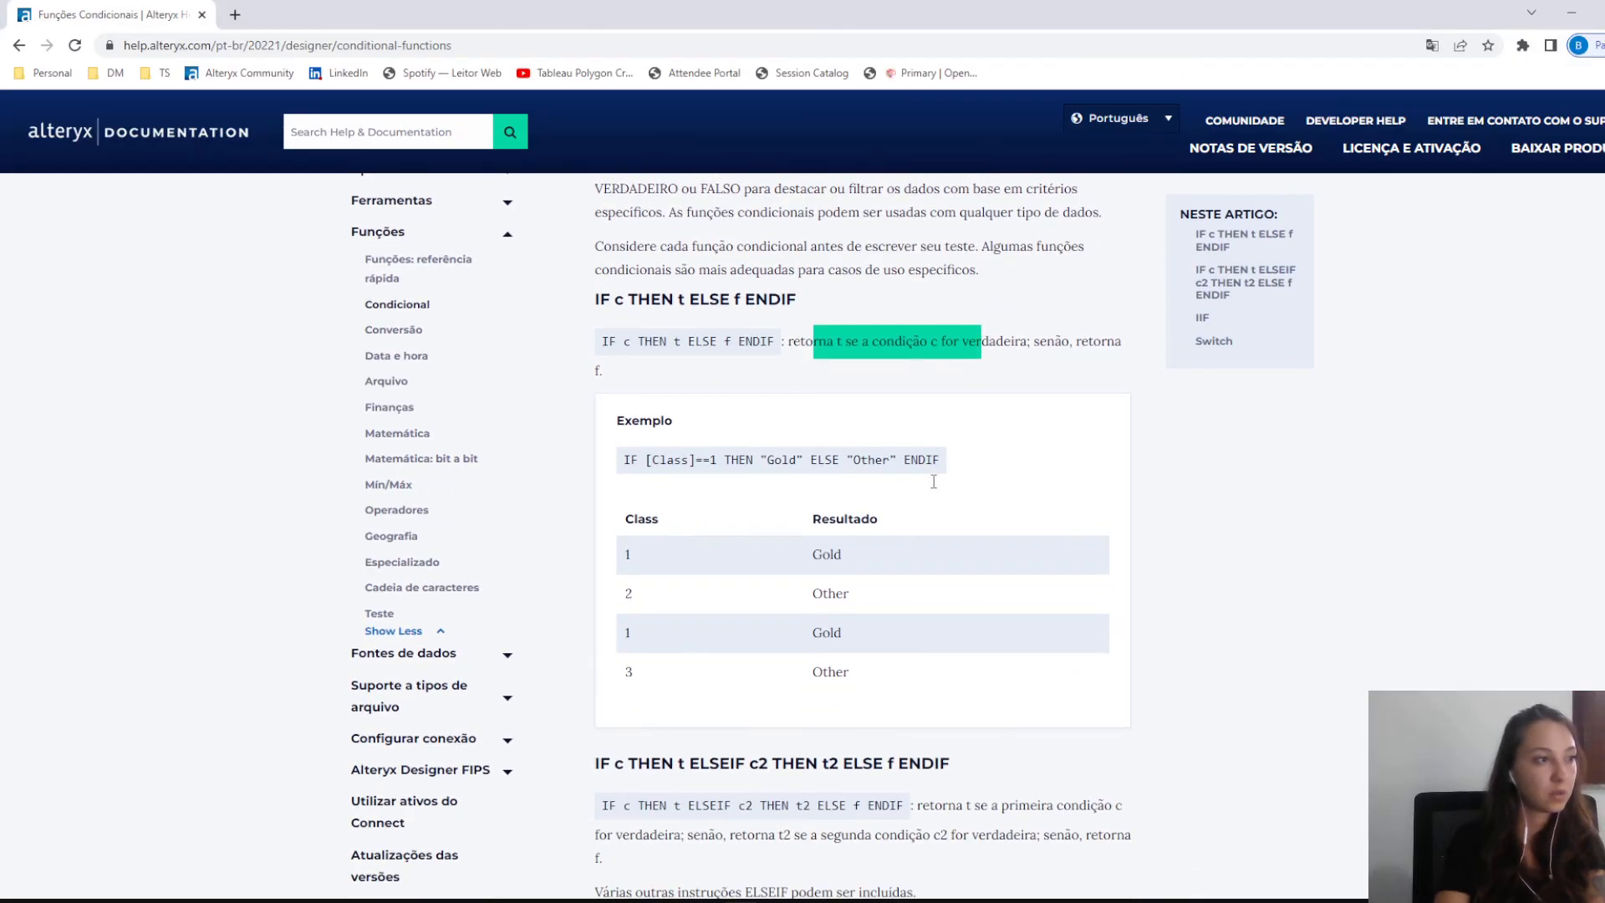
scroll(934, 481, down, 8)
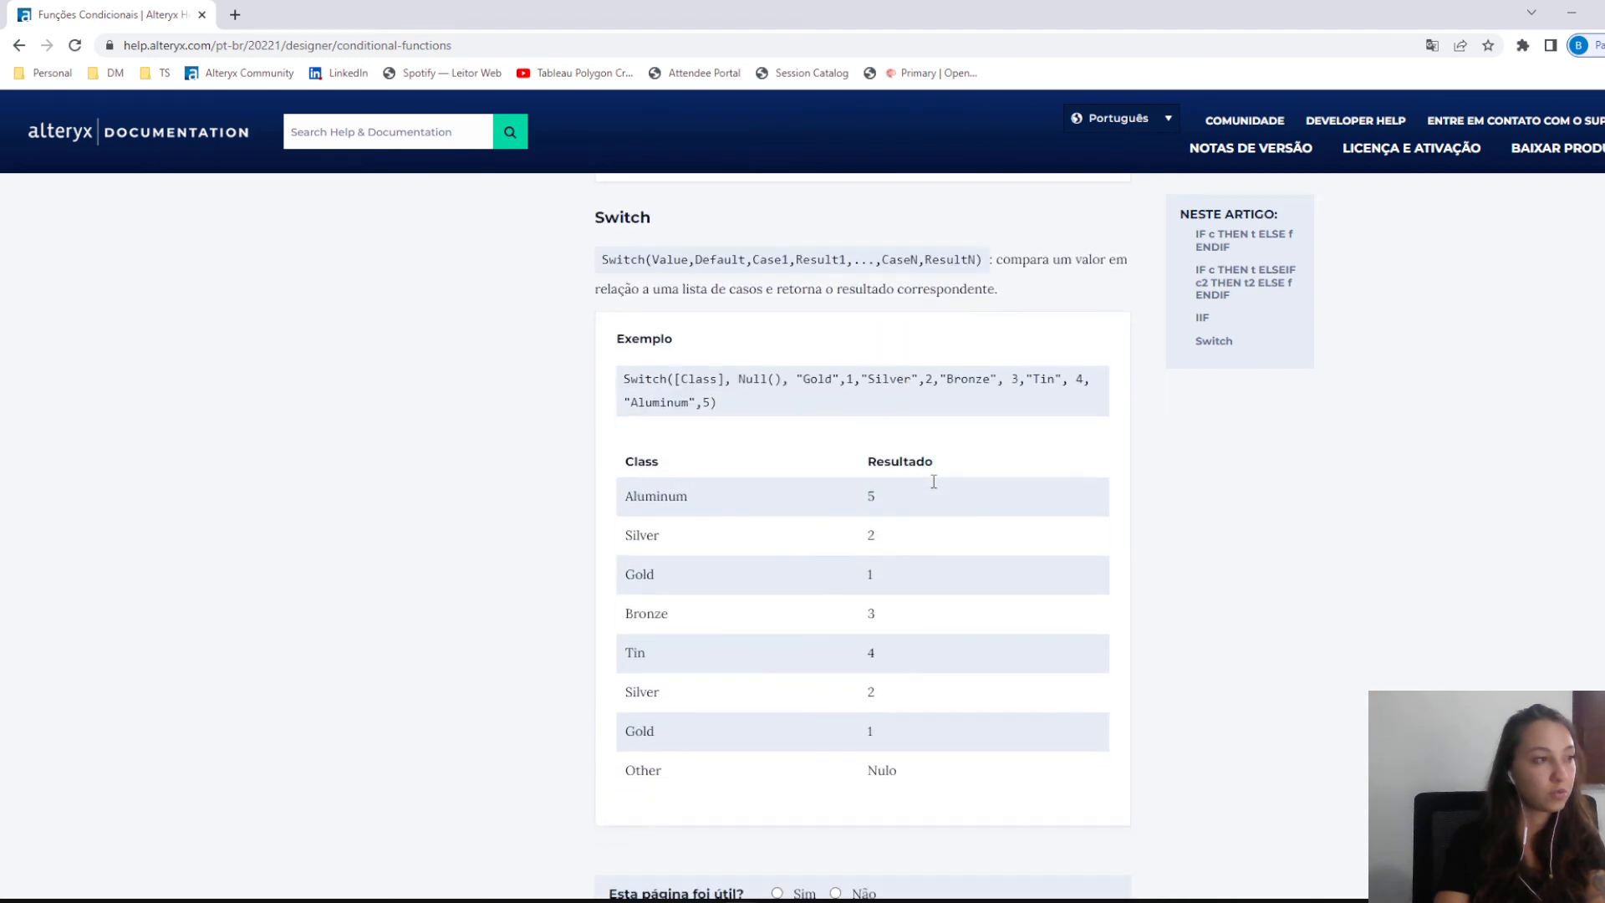
scroll(934, 481, up, 2)
scroll(934, 481, down, 4)
scroll(933, 481, up, 15)
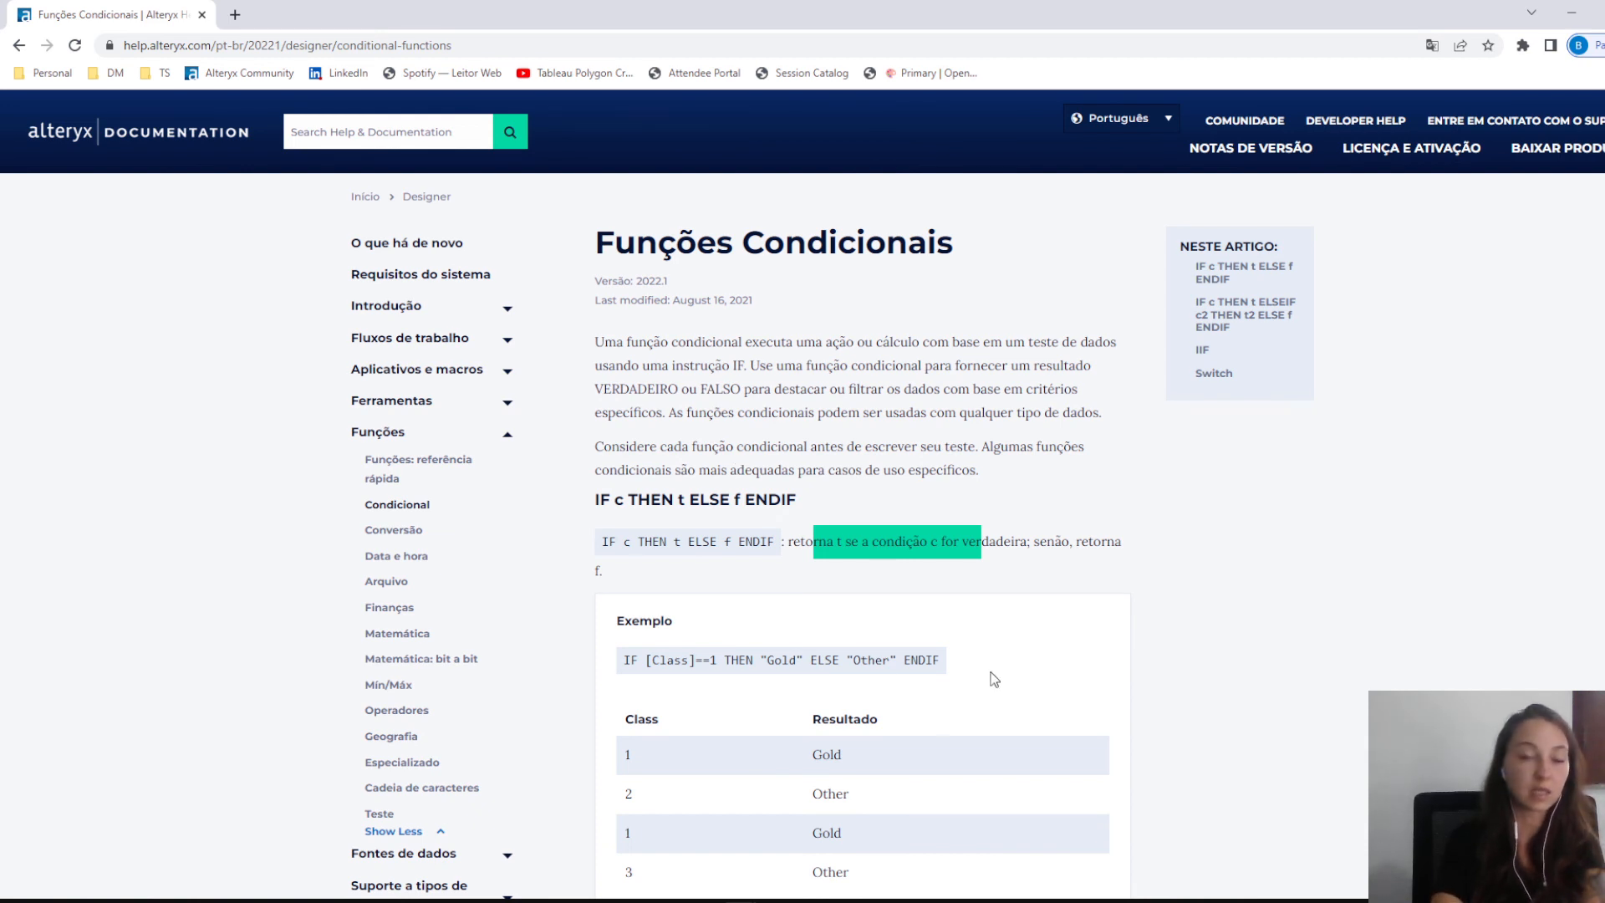
click(936, 435)
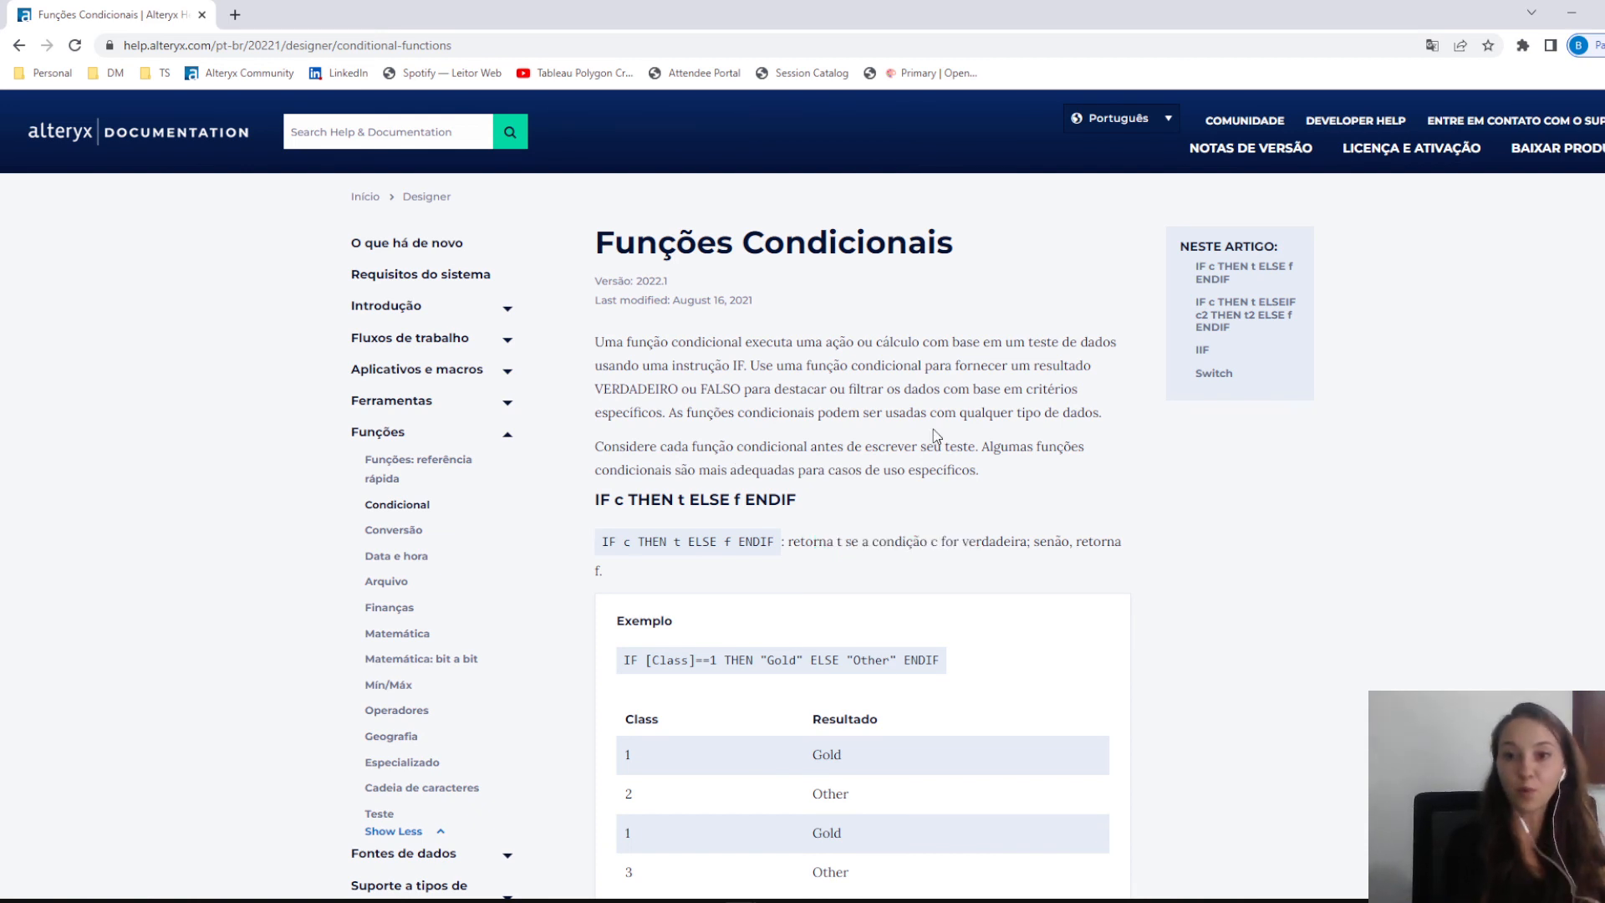